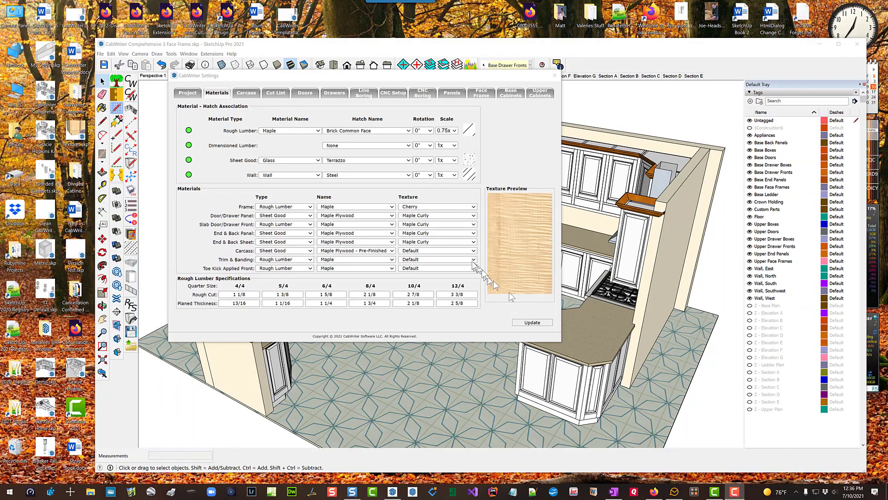
- Set the Carcass texture to Maple Quartersawn and the Trim & Banding texture to Cherry
{"action": "left_click", "coordinate": [473, 250]}
{"action": "left_click", "coordinate": [434, 305]}
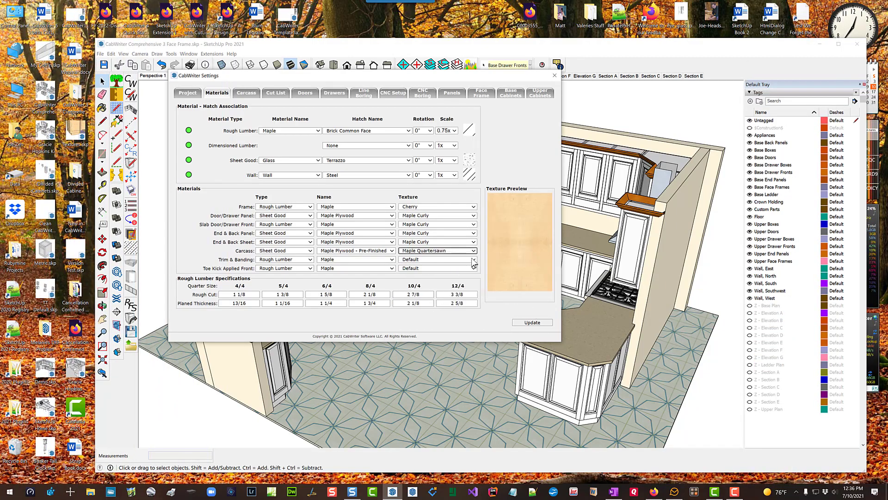
{"action": "left_click", "coordinate": [474, 259]}
{"action": "left_click", "coordinate": [469, 275]}
- Set the Toe Kick Applied Front texture to Cherry, update the settings and close the CabWriter Settings dialog
{"action": "left_click", "coordinate": [472, 268]}
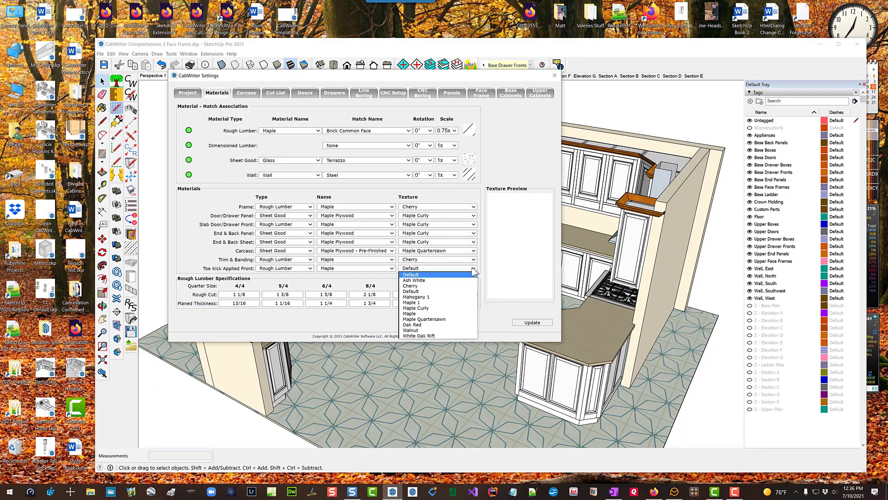
{"action": "left_click", "coordinate": [422, 289]}
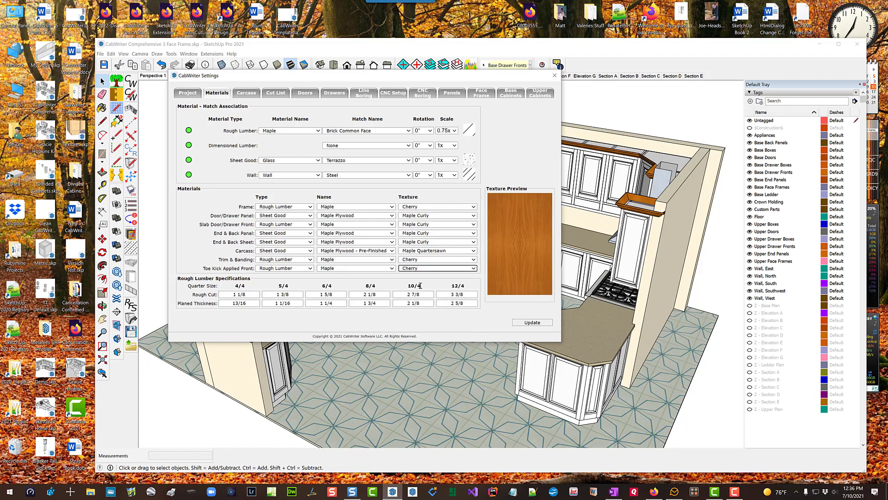
{"action": "left_click", "coordinate": [532, 323]}
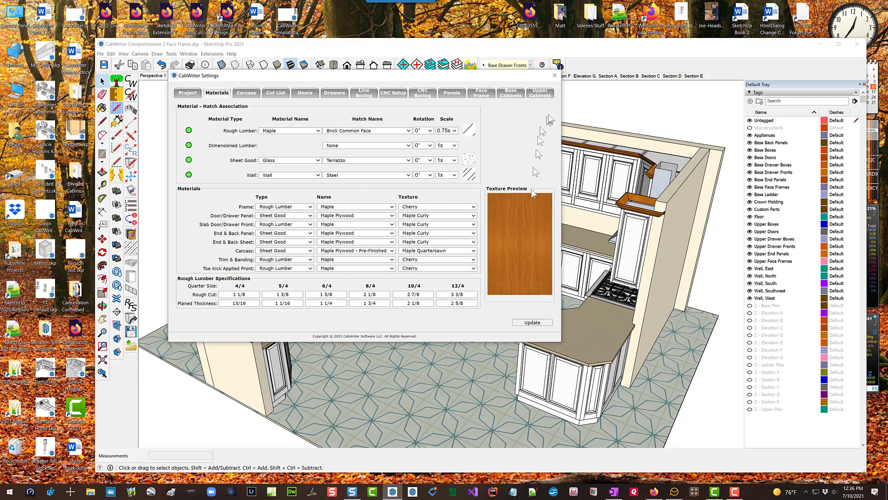
{"action": "left_click", "coordinate": [554, 76]}
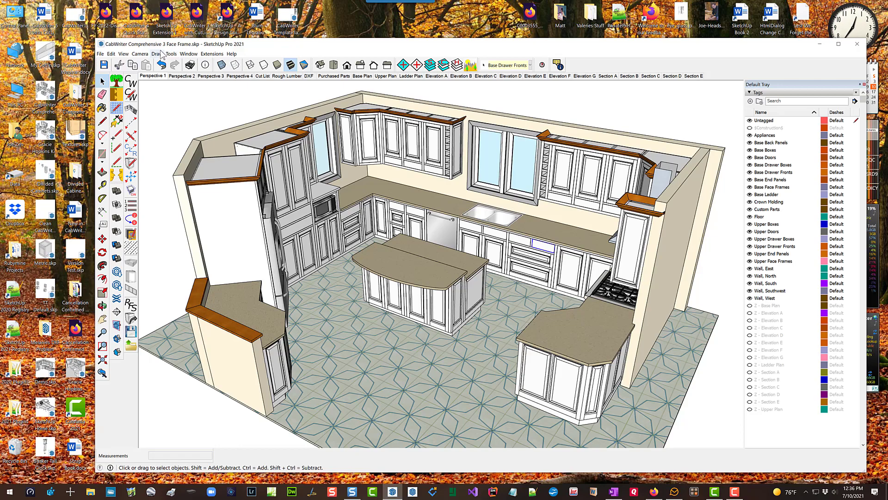
- Apply the material textures to the model with the CabWriter Texture Model command
{"action": "left_click", "coordinate": [156, 54]}
{"action": "mouse_move", "coordinate": [185, 86]}
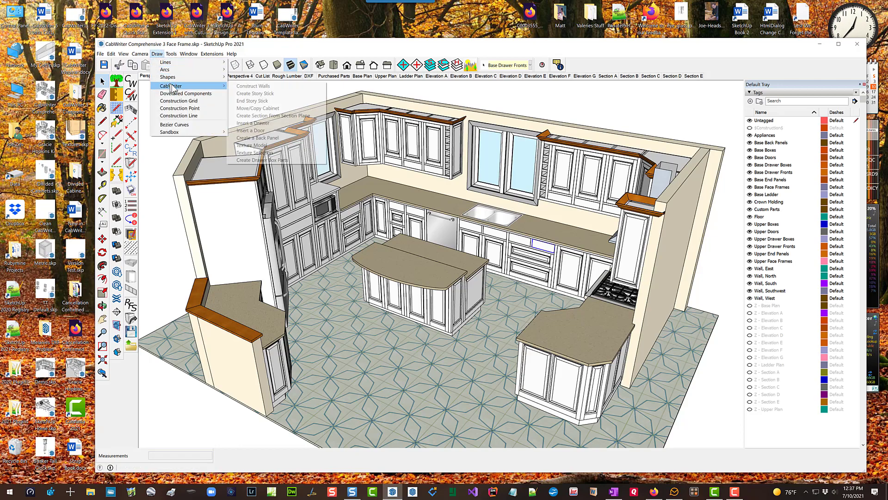
{"action": "left_click", "coordinate": [279, 146]}
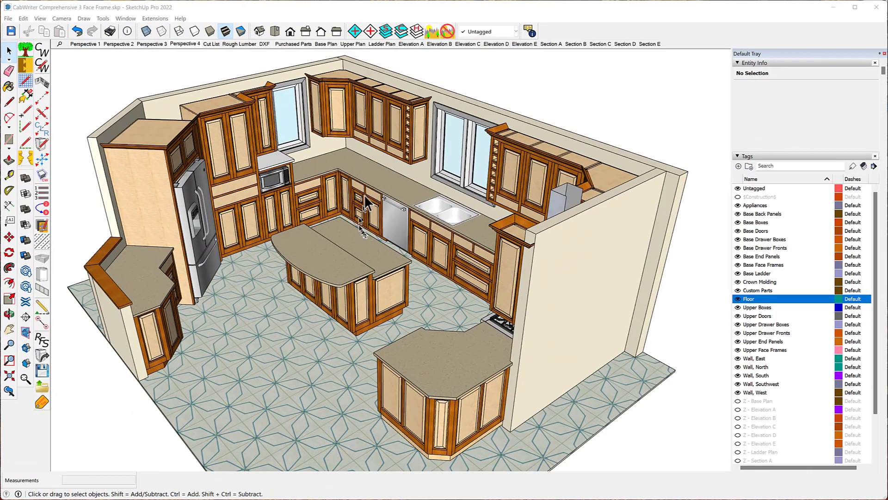
- Hide the Base Doors tag to expose the base cabinet interiors
{"action": "scroll", "coordinate": [318, 152], "scroll_direction": "up", "scroll_amount": 3}
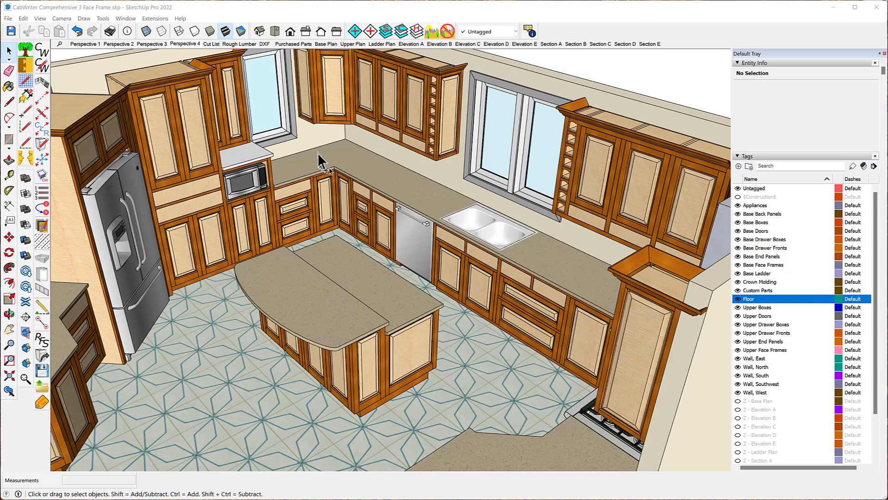
{"action": "scroll", "coordinate": [317, 151], "scroll_direction": "up", "scroll_amount": 8}
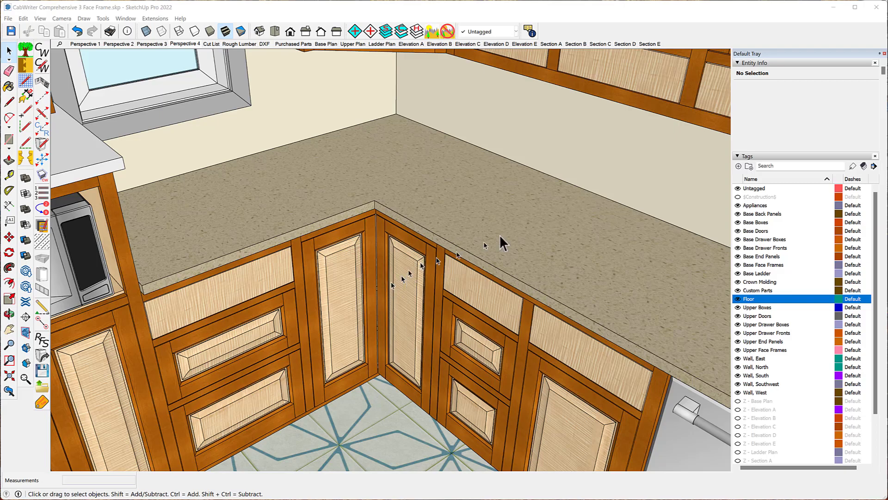
{"action": "left_click", "coordinate": [738, 231]}
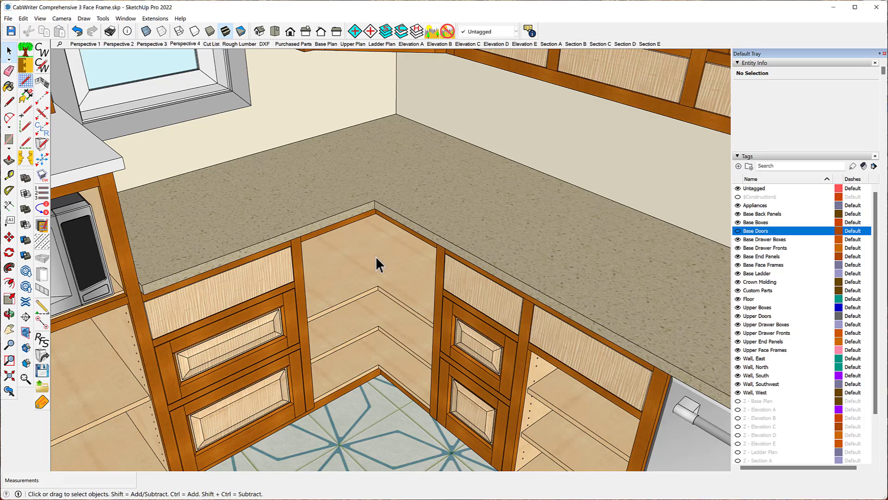
- Edit the diagonal corner upper cabinet using its stored defaults and change its box type to Bi-Fold Corner Upper
{"action": "scroll", "coordinate": [356, 372], "scroll_direction": "down", "scroll_amount": 6}
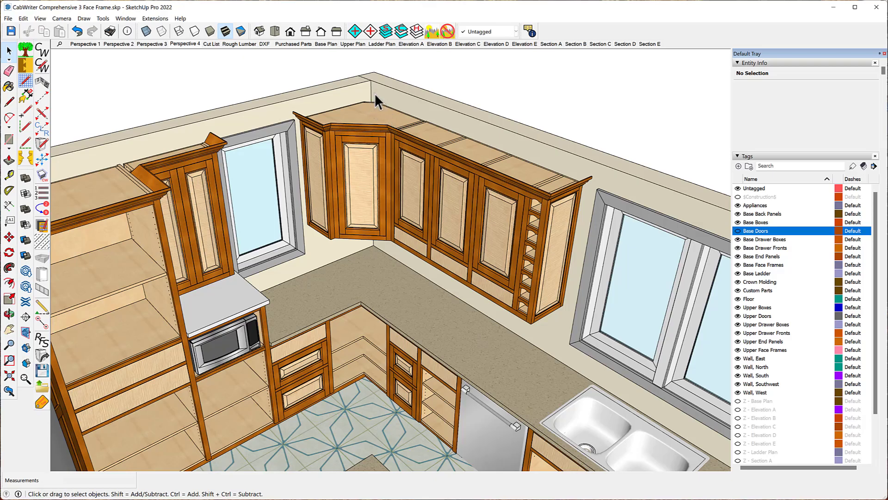
{"action": "scroll", "coordinate": [374, 104], "scroll_direction": "up", "scroll_amount": 5}
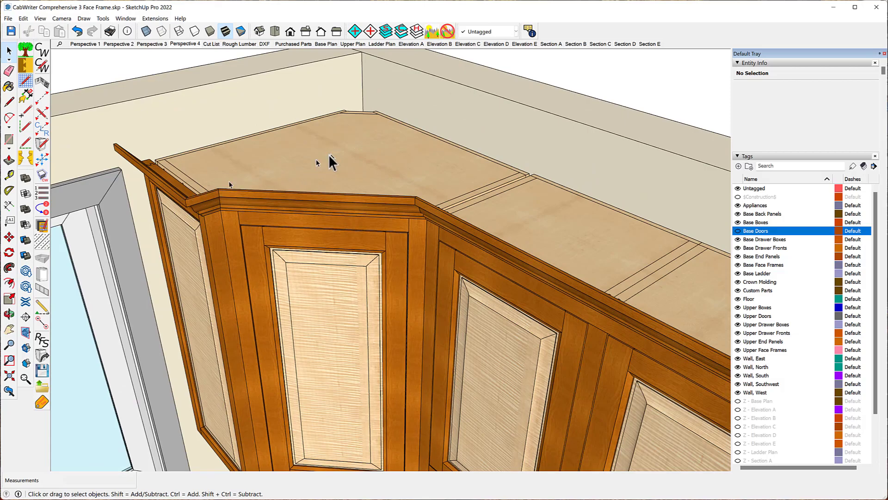
{"action": "scroll", "coordinate": [283, 128], "scroll_direction": "down", "scroll_amount": 3}
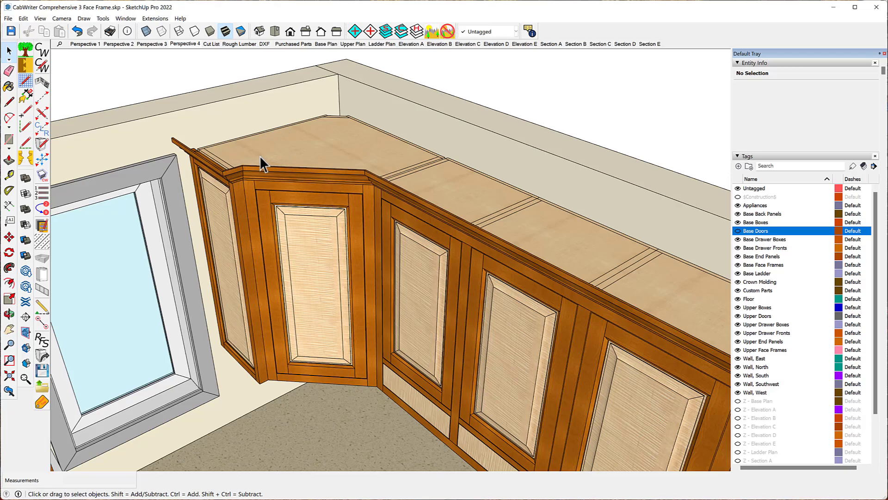
{"action": "left_click", "coordinate": [287, 158]}
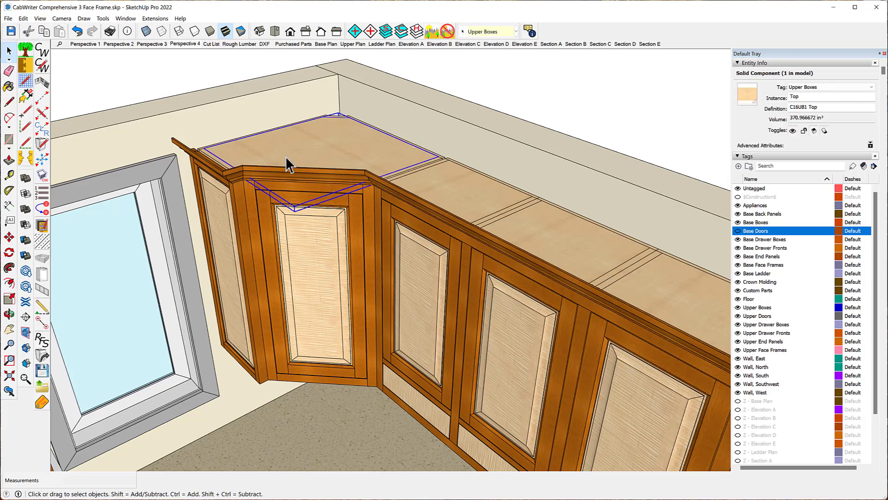
{"action": "right_click", "coordinate": [285, 157]}
{"action": "mouse_move", "coordinate": [362, 403]}
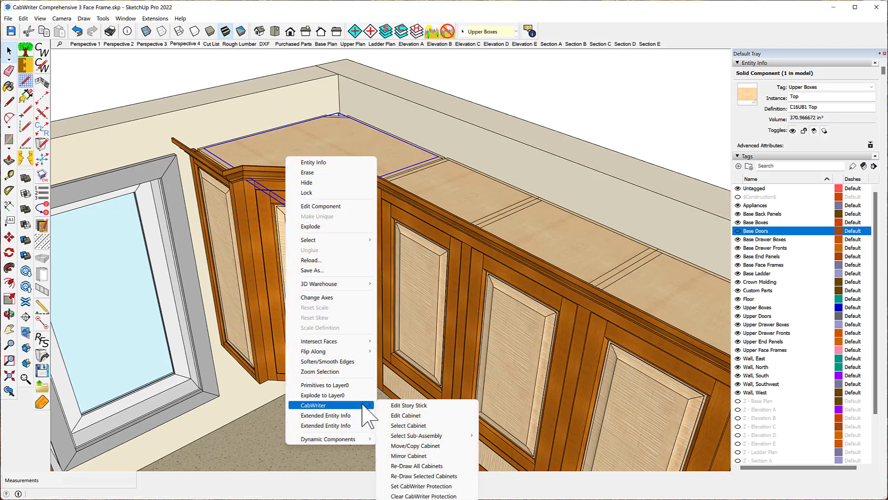
{"action": "left_click", "coordinate": [412, 415]}
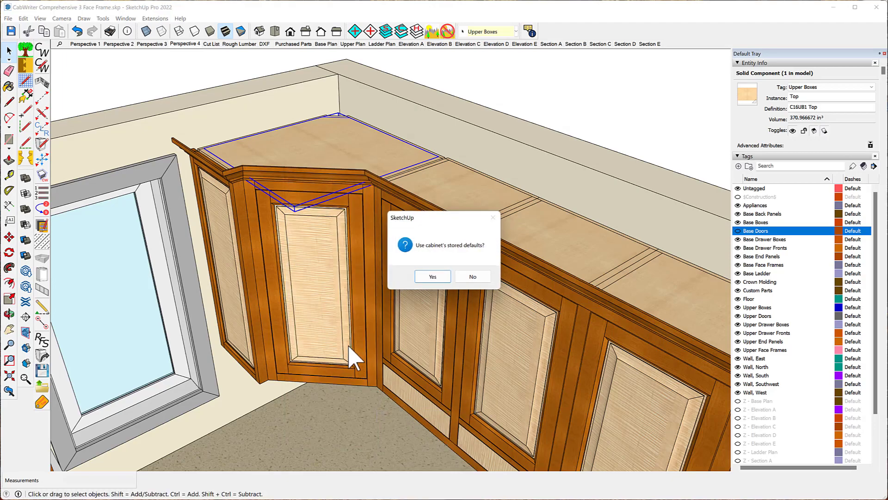
{"action": "left_click", "coordinate": [432, 277]}
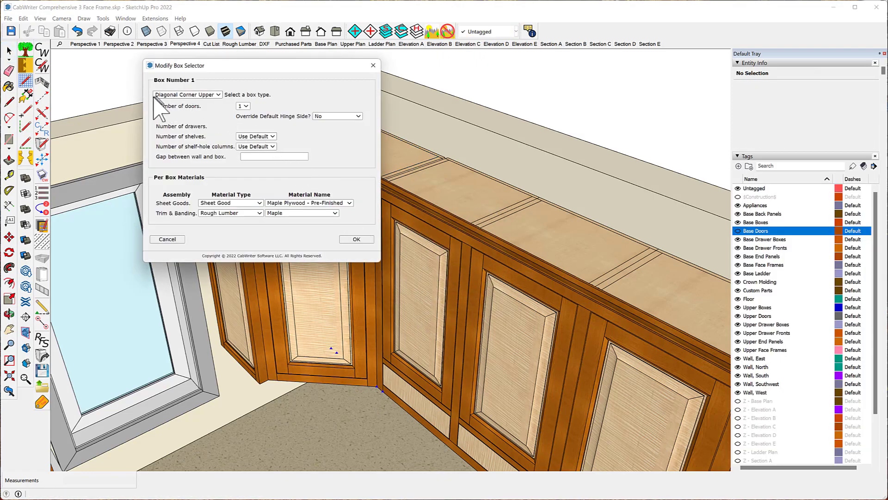
{"action": "left_click", "coordinate": [219, 95]}
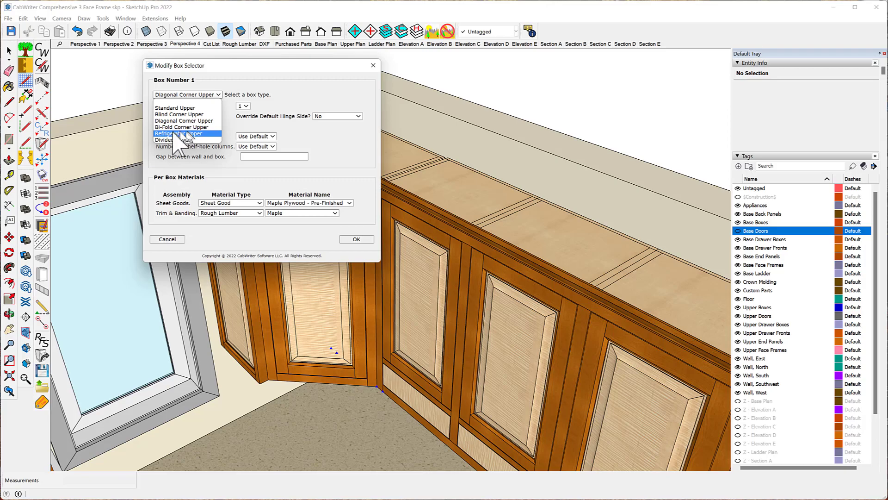
{"action": "left_click", "coordinate": [209, 127]}
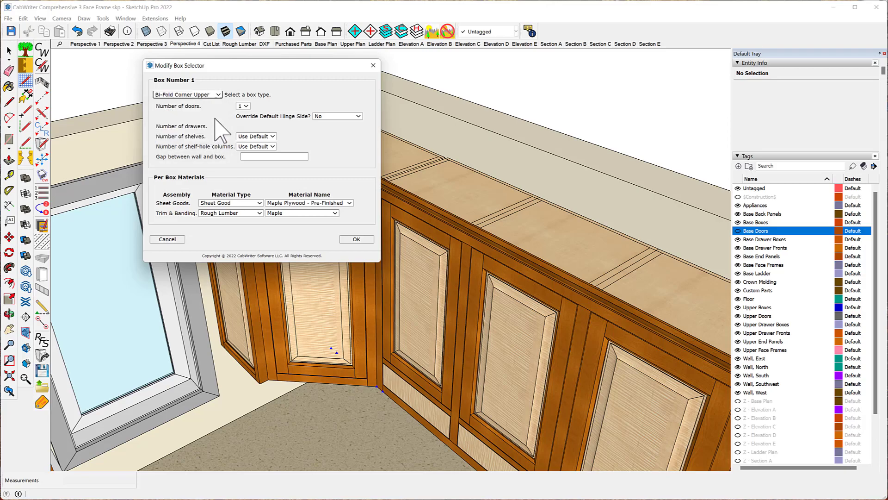
{"action": "left_click", "coordinate": [357, 239]}
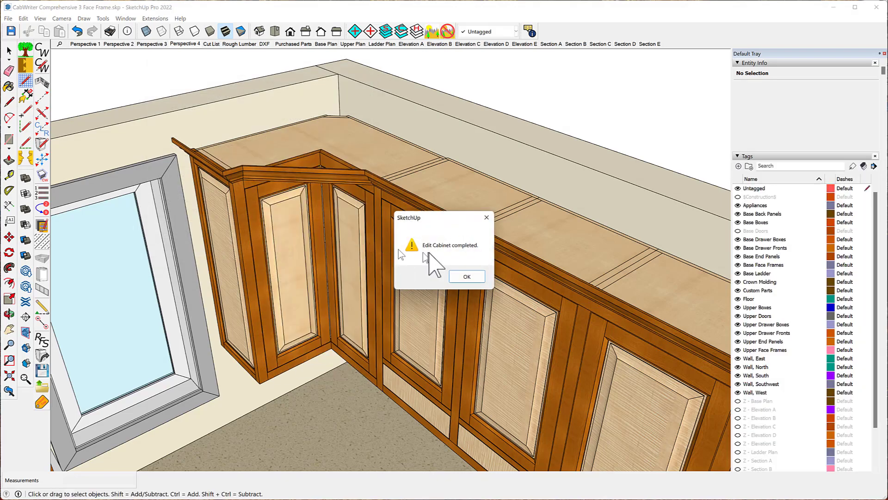
{"action": "left_click", "coordinate": [467, 277]}
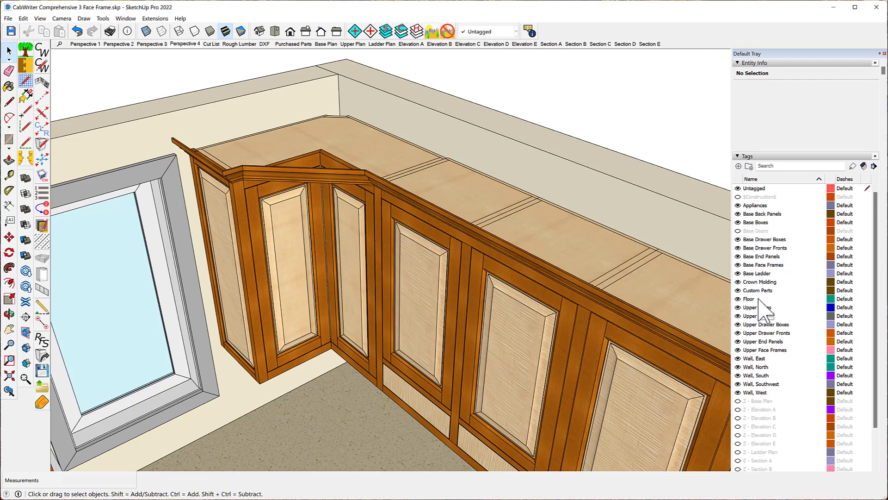
- Hide the Crown Molding and Upper Doors tags
{"action": "left_click", "coordinate": [737, 282]}
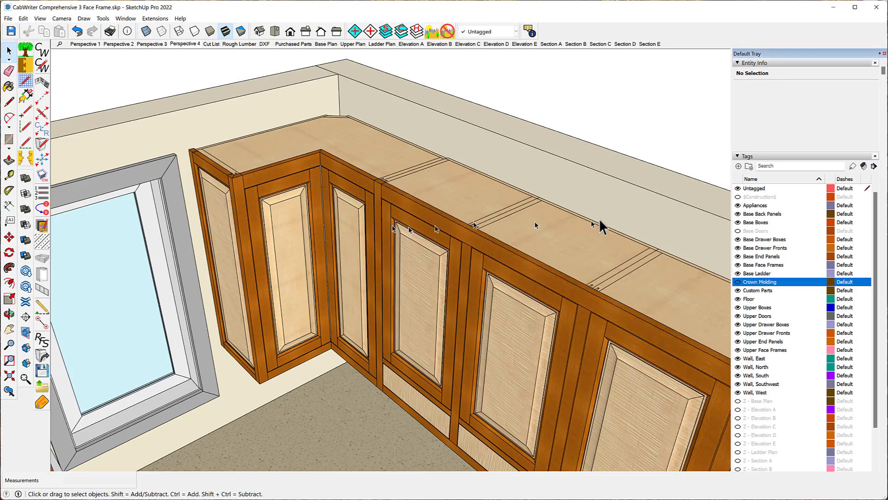
{"action": "left_click", "coordinate": [738, 316]}
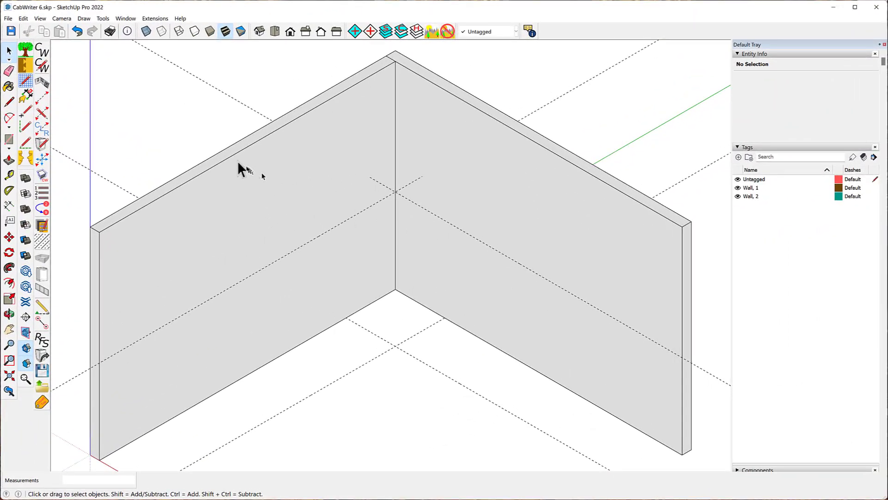
- Draw a stile from the wall corner intersection along the wall and set its end type to Left Pivot Connector
{"action": "left_click", "coordinate": [43, 99]}
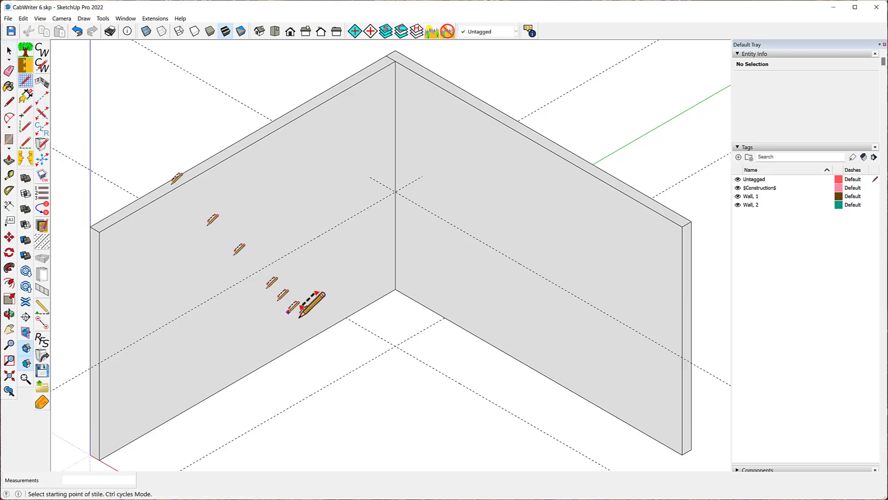
{"action": "left_click", "coordinate": [395, 192]}
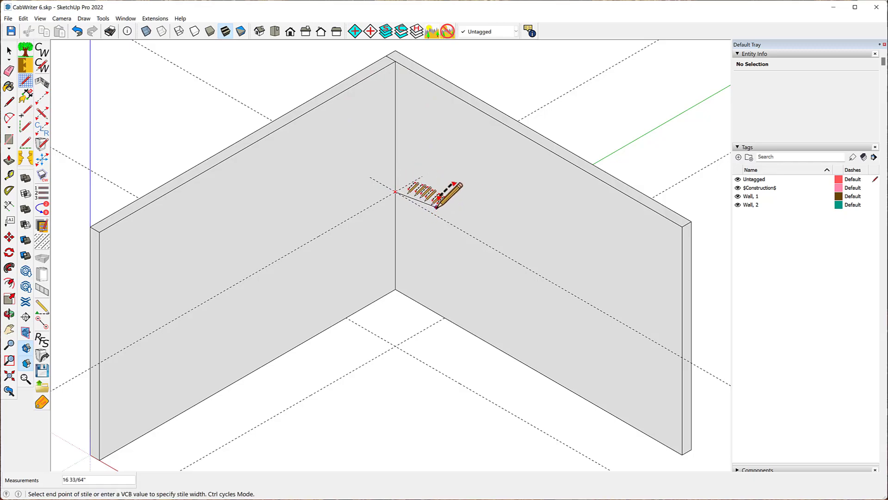
{"action": "left_click", "coordinate": [456, 227]}
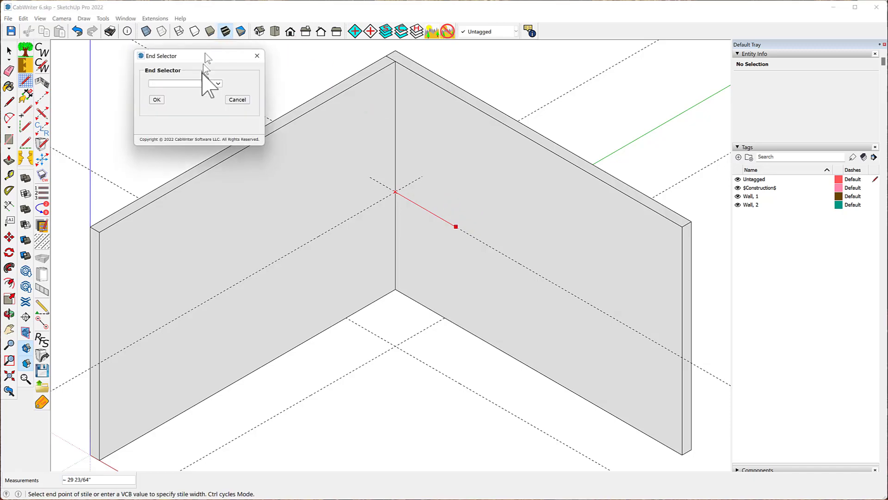
{"action": "left_click", "coordinate": [218, 84]}
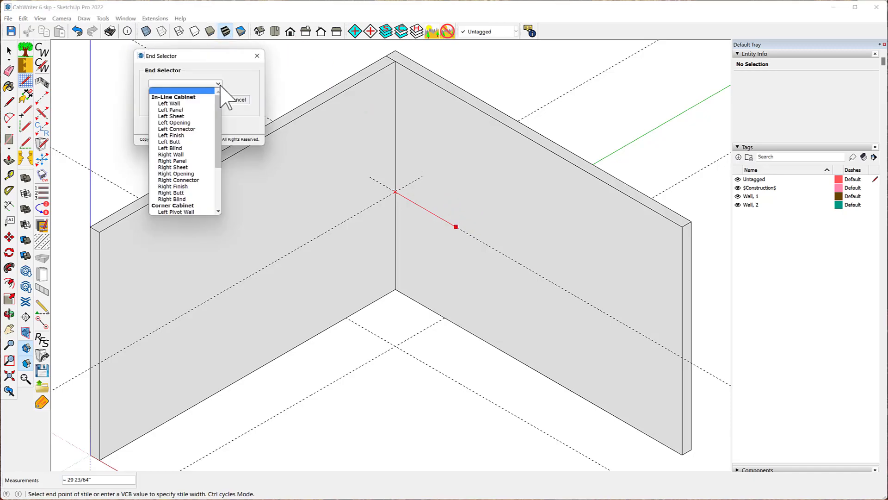
{"action": "scroll", "coordinate": [207, 158], "scroll_direction": "down", "scroll_amount": 3}
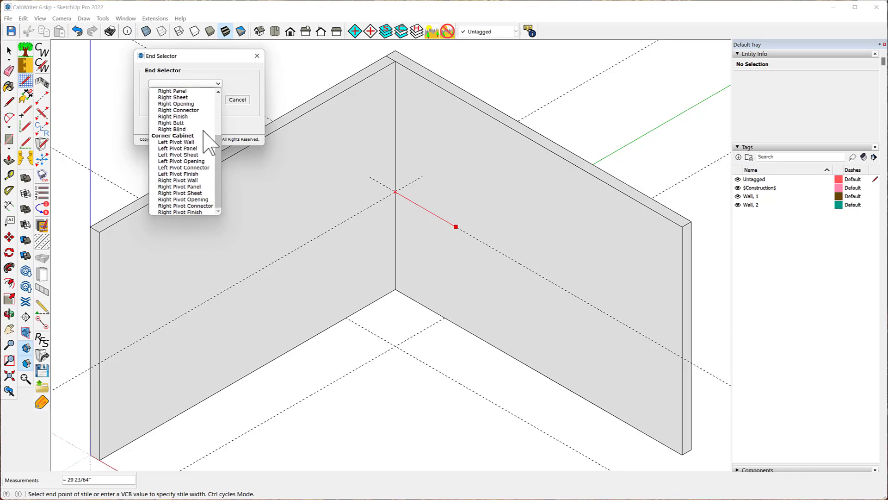
{"action": "left_click", "coordinate": [183, 168]}
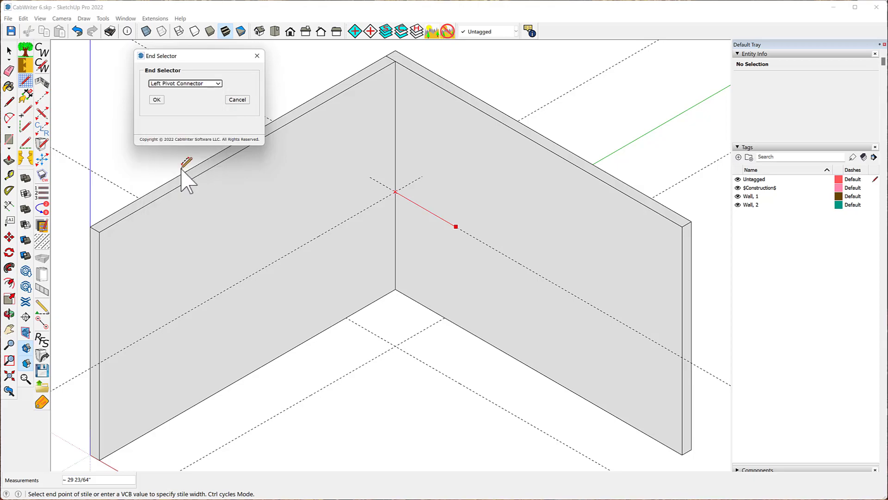
{"action": "left_click", "coordinate": [156, 100]}
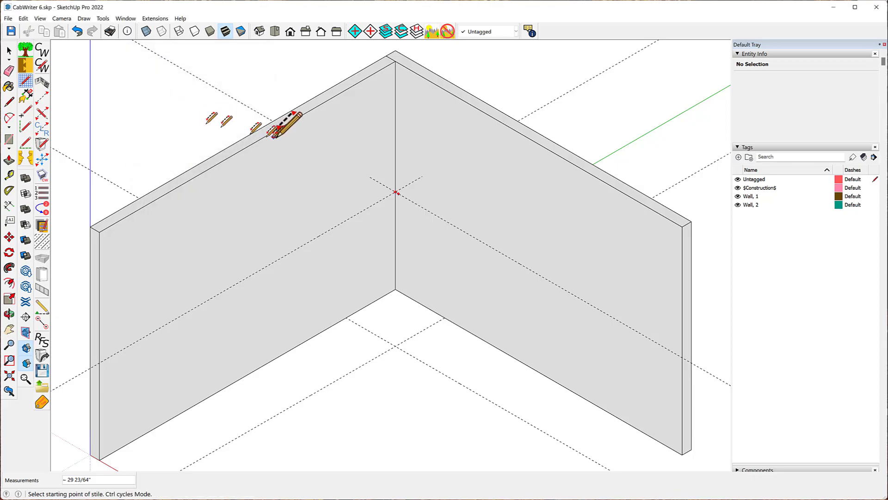
- Draw a second stile starting 14 inches from the wall corner along the wall and set its end type to Right Connector
{"action": "key", "text": "ctrl"}
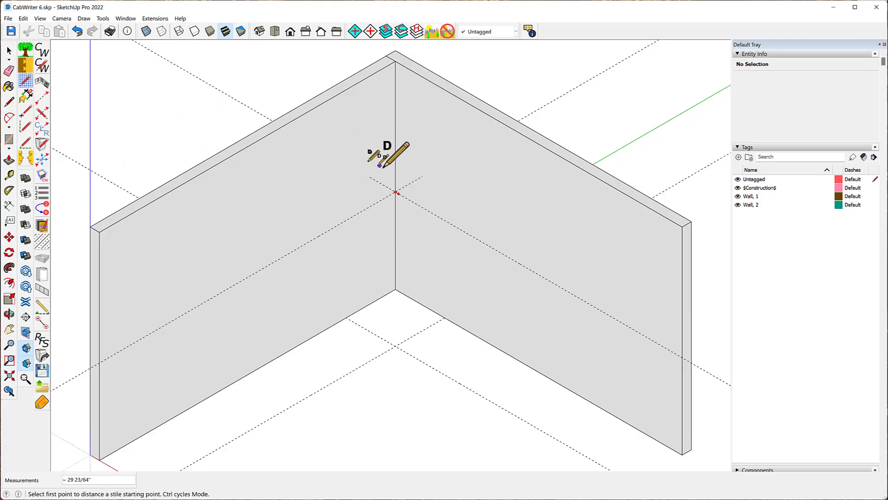
{"action": "left_click", "coordinate": [396, 191]}
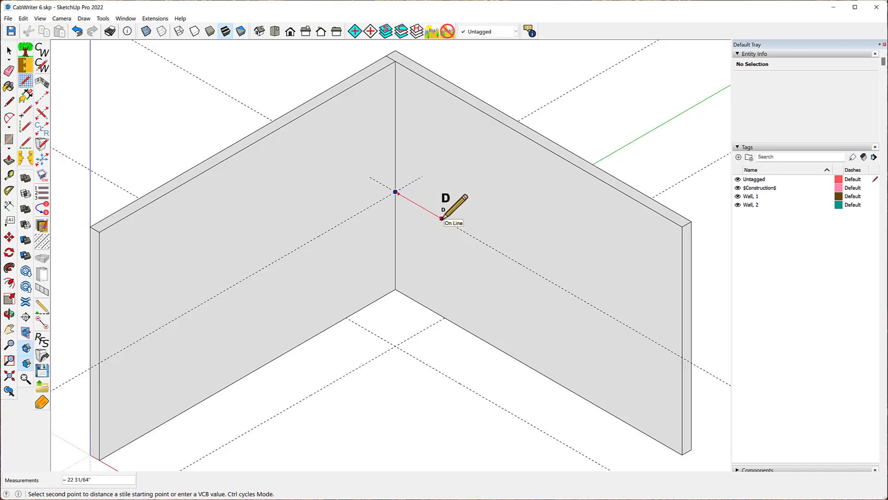
{"action": "type", "text": "14"}
{"action": "key", "text": "Return"}
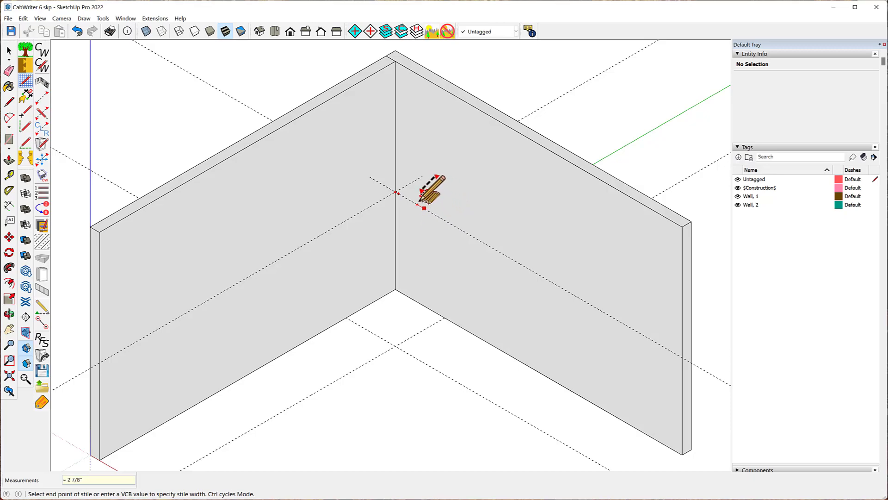
{"action": "left_click", "coordinate": [416, 203]}
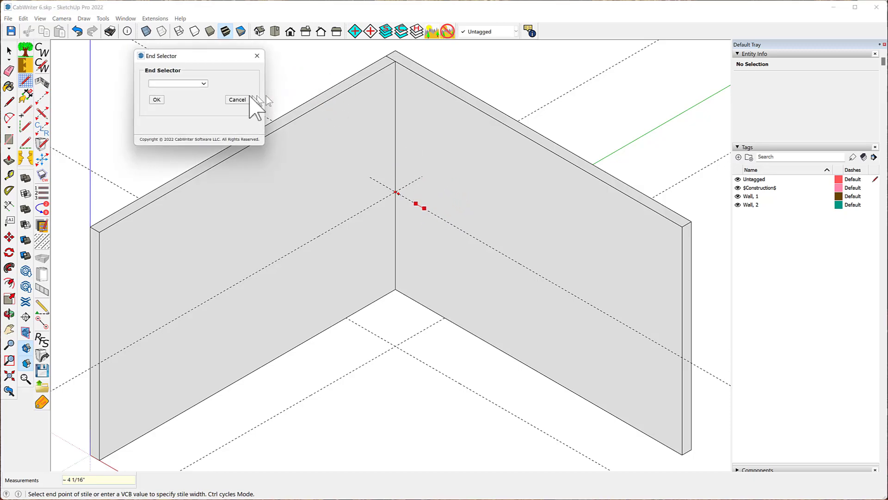
{"action": "left_click", "coordinate": [204, 84]}
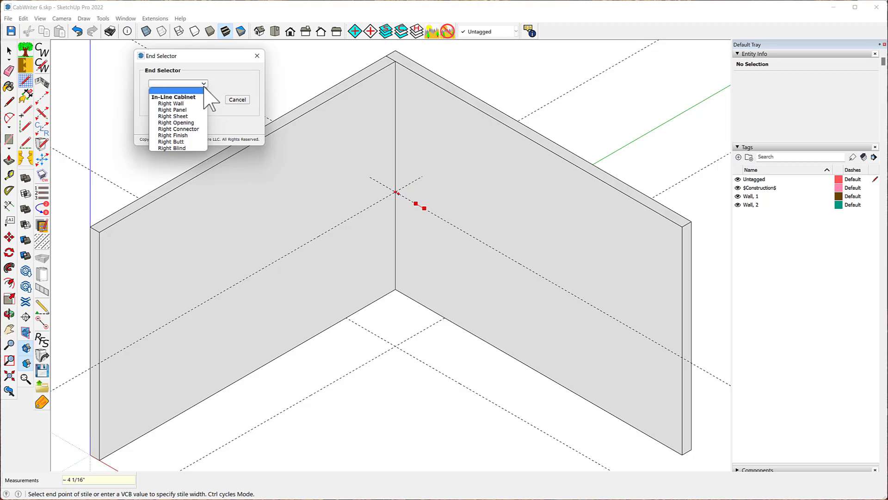
{"action": "left_click", "coordinate": [178, 129]}
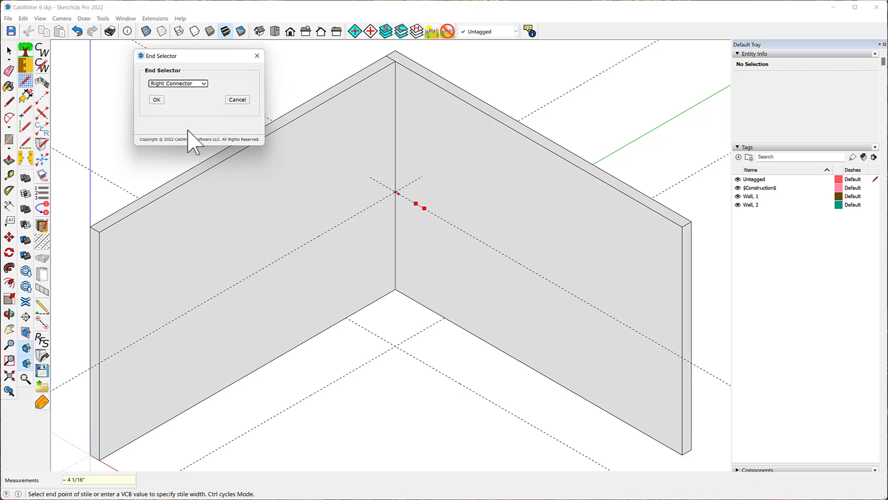
{"action": "left_click", "coordinate": [157, 100]}
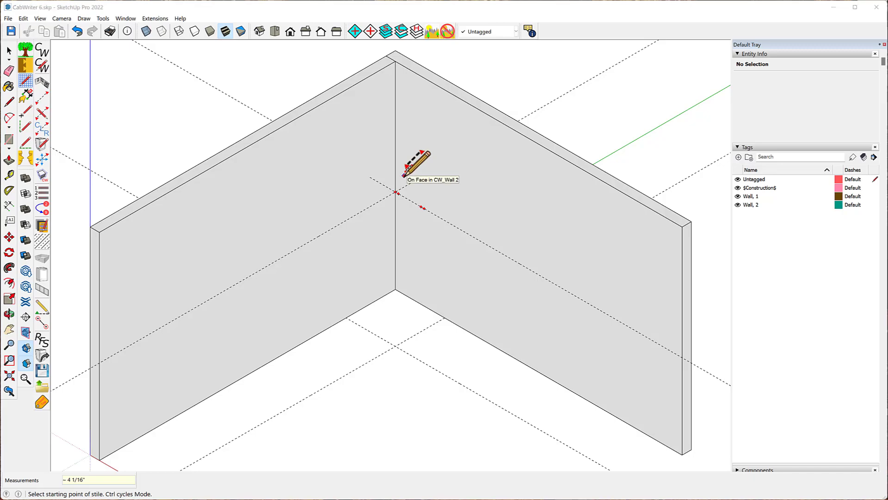
- Place a Bi-Fold Corner Upper box between the corner stiles with one door, keeping the default materials
{"action": "left_click", "coordinate": [403, 178]}
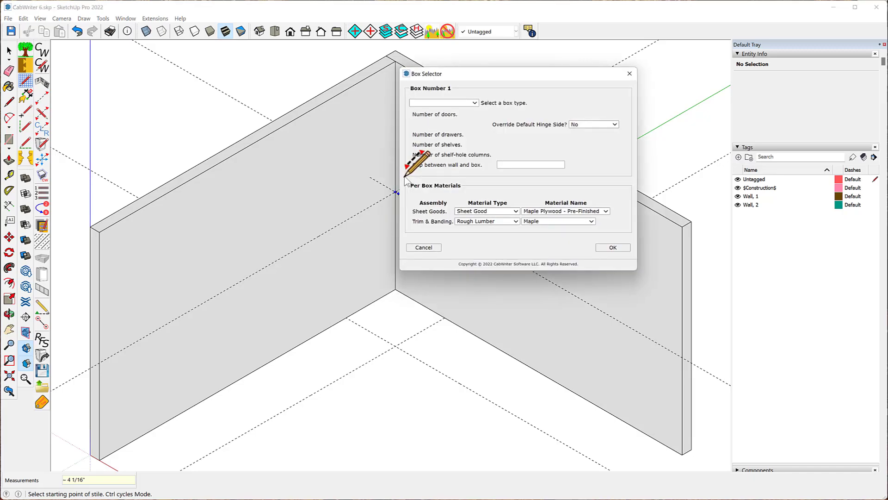
{"action": "left_click", "coordinate": [475, 103]}
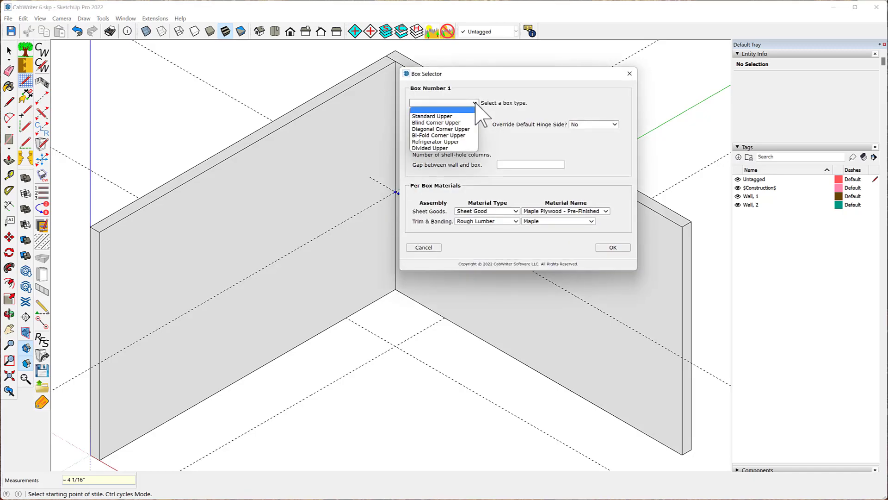
{"action": "left_click", "coordinate": [436, 135]}
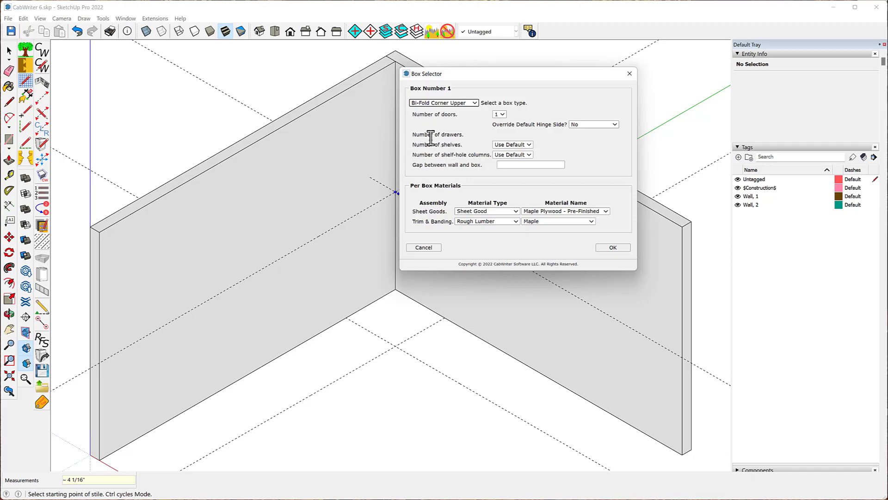
{"action": "left_click", "coordinate": [503, 114]}
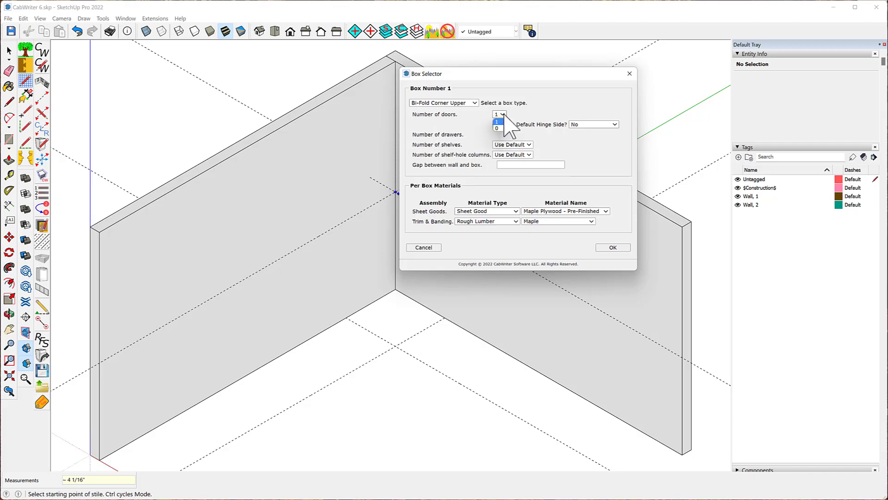
{"action": "left_click", "coordinate": [505, 116]}
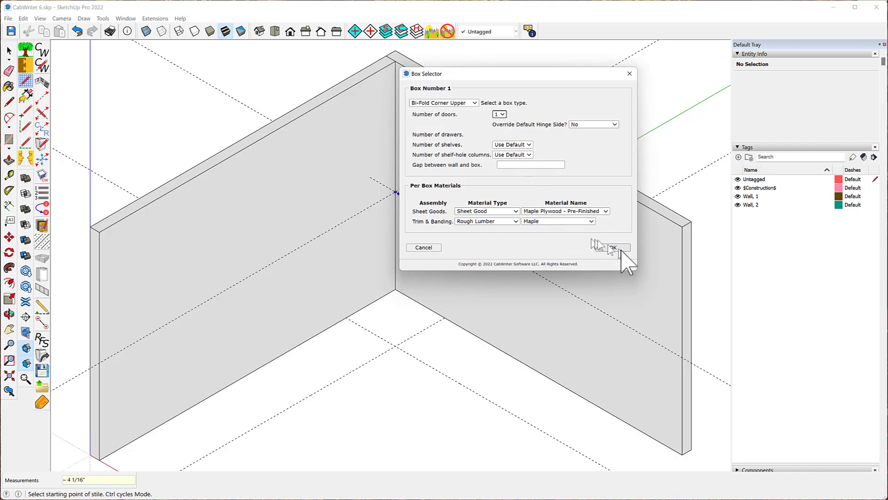
{"action": "left_click", "coordinate": [613, 247]}
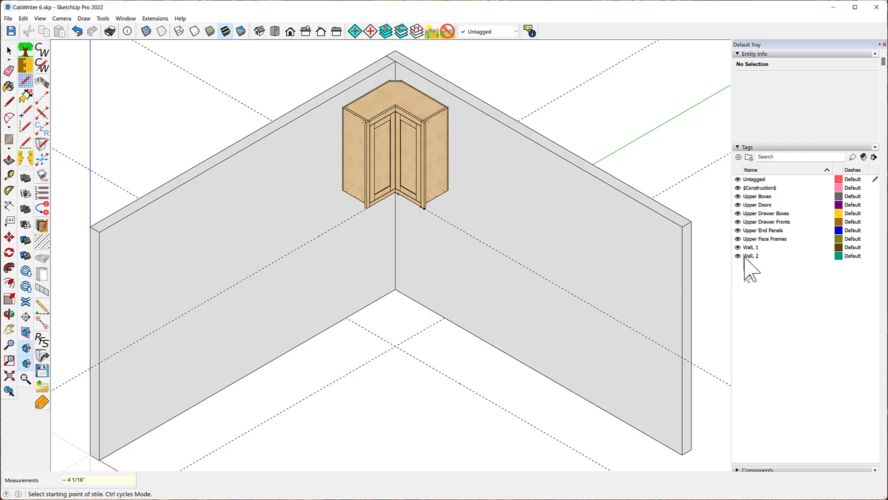
- Hide the Upper Doors tag and inspect the interior of the new bi-fold corner upper cabinet
{"action": "left_click", "coordinate": [737, 204]}
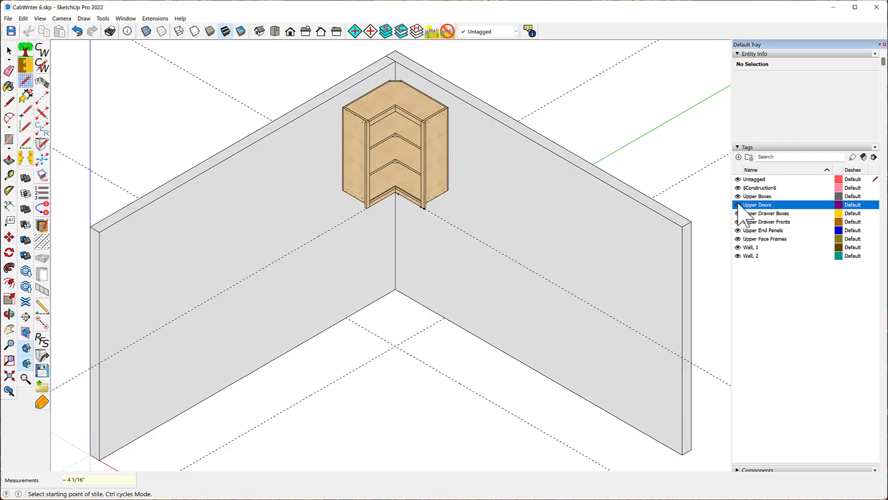
{"action": "middle_click_drag", "start_coordinate": [437, 187], "coordinate": [501, 104]}
{"action": "scroll", "coordinate": [377, 189], "scroll_direction": "up", "scroll_amount": 6}
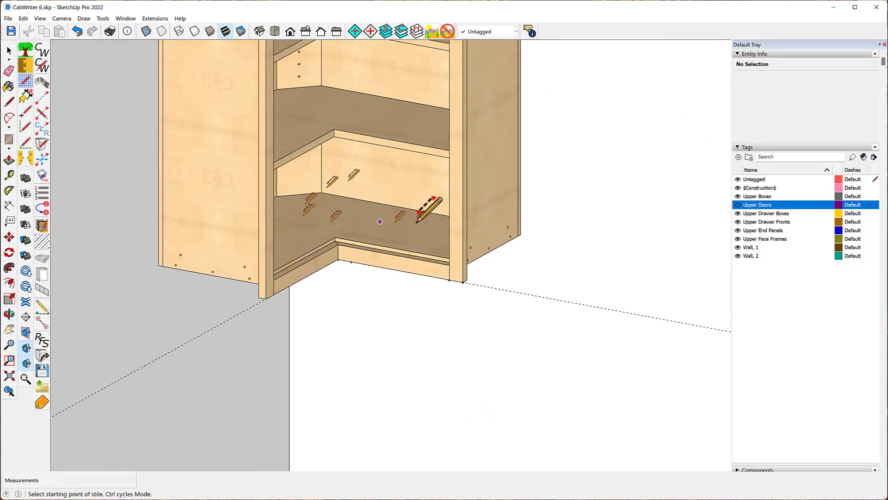
{"action": "middle_click_drag", "start_coordinate": [476, 204], "coordinate": [357, 232]}
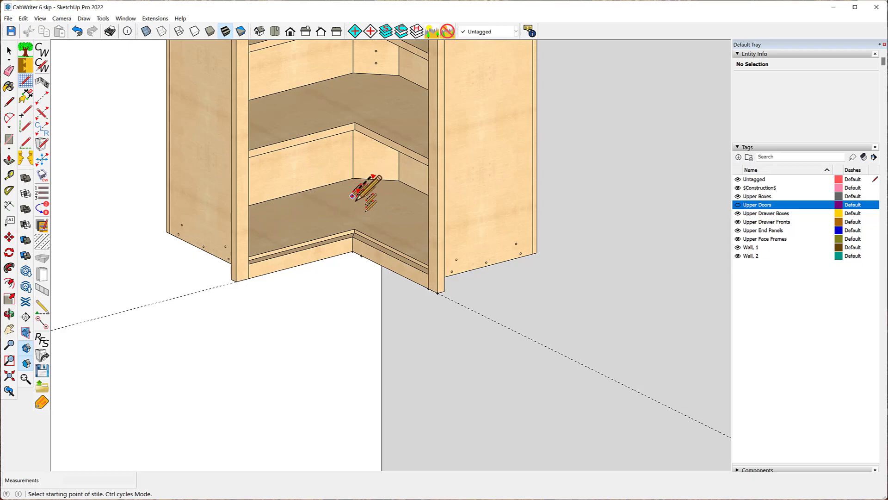
{"action": "scroll", "coordinate": [363, 344], "scroll_direction": "down", "scroll_amount": 3}
{"action": "scroll", "coordinate": [348, 370], "scroll_direction": "down", "scroll_amount": 2}
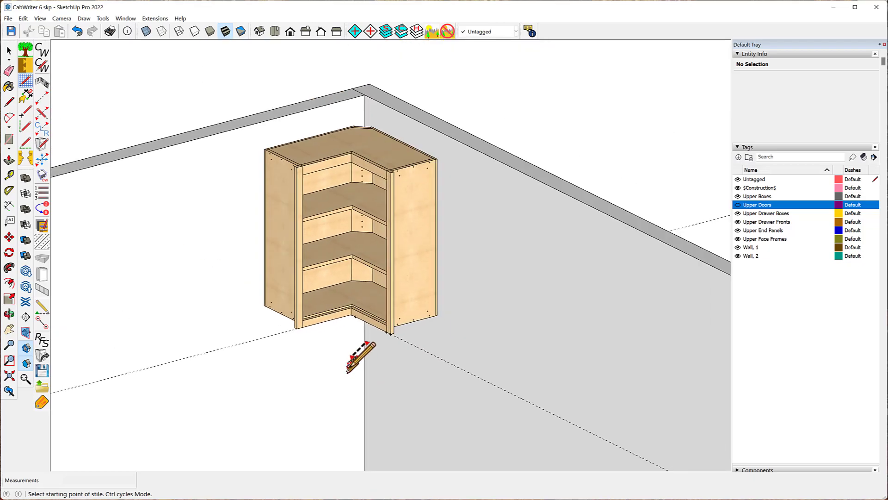
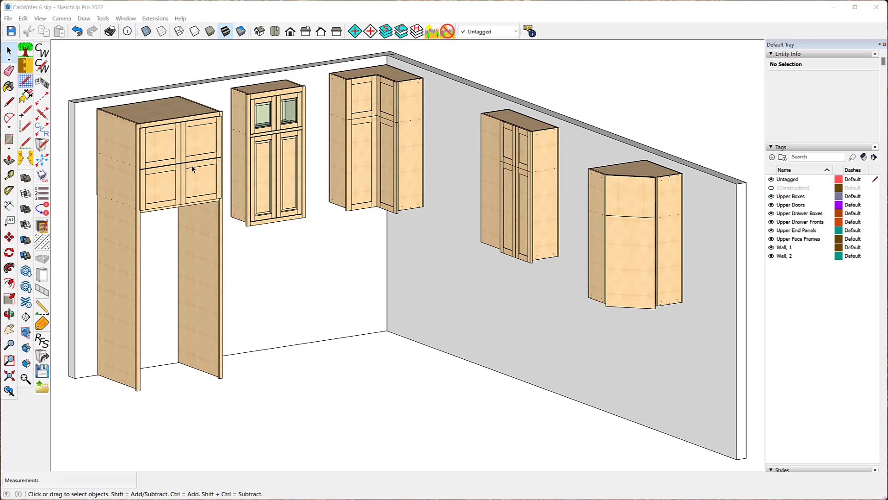
- Load the stacked upper cabinet's defaults into CabWriter Settings and open the Upper Cabinets settings
{"action": "left_click", "coordinate": [147, 120]}
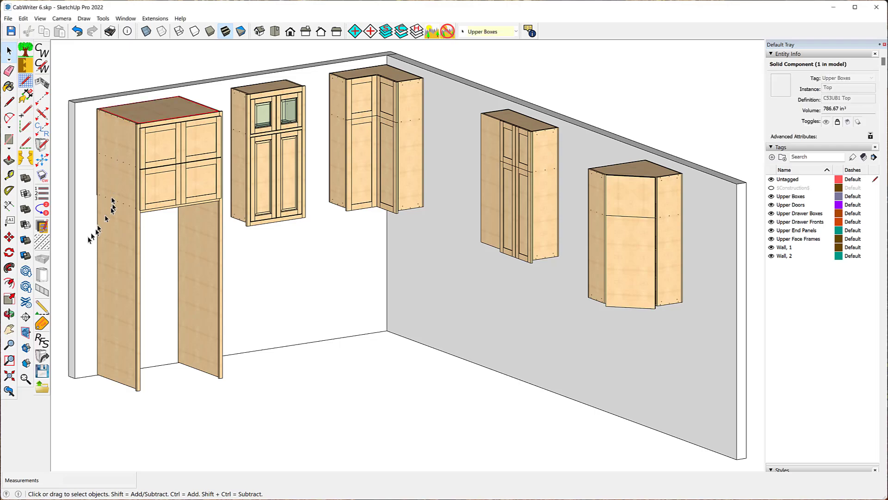
{"action": "left_click", "coordinate": [43, 357]}
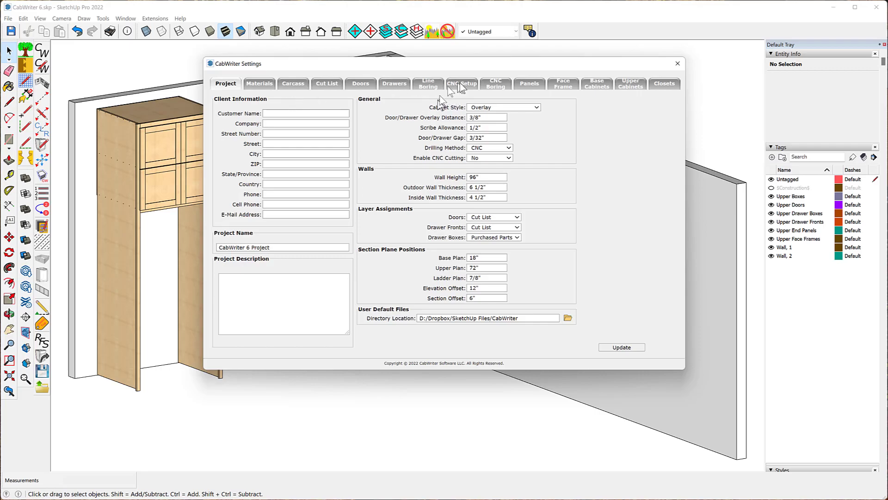
{"action": "left_click", "coordinate": [632, 85]}
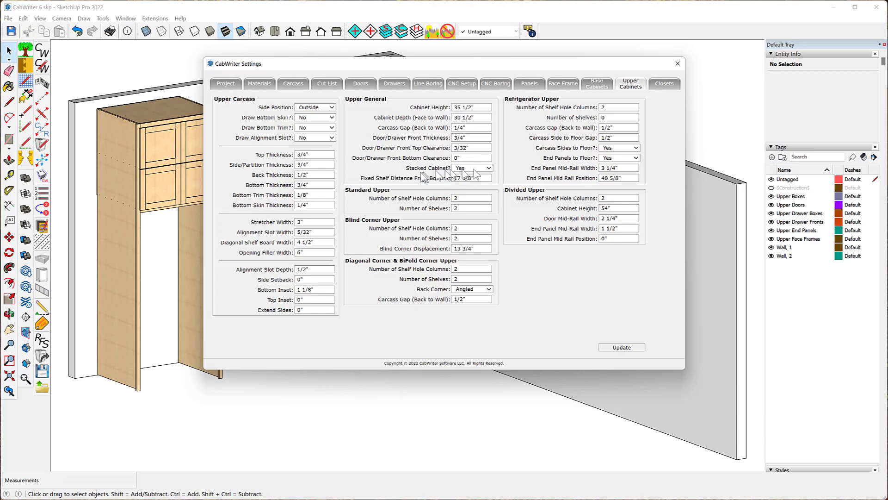
{"action": "left_click_drag", "start_coordinate": [377, 64], "coordinate": [558, 67]}
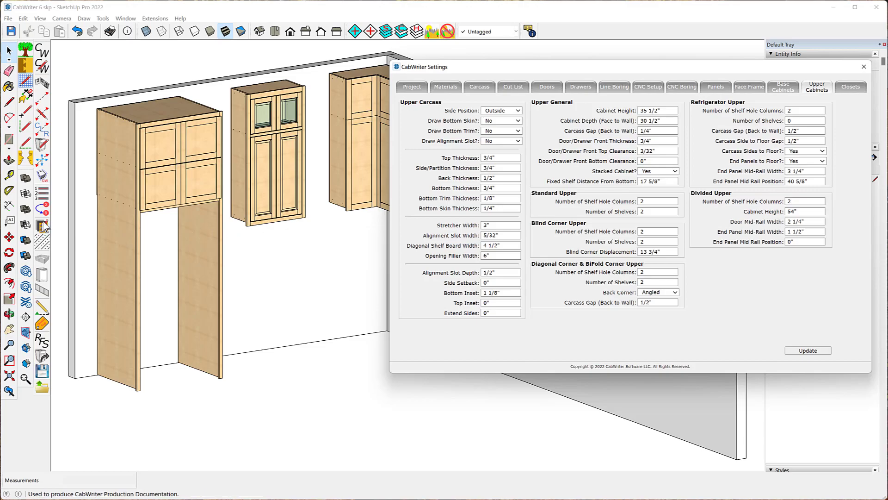
- Measure the stacked upper cabinet's height with the Tape Measure tool
{"action": "left_click", "coordinate": [10, 176]}
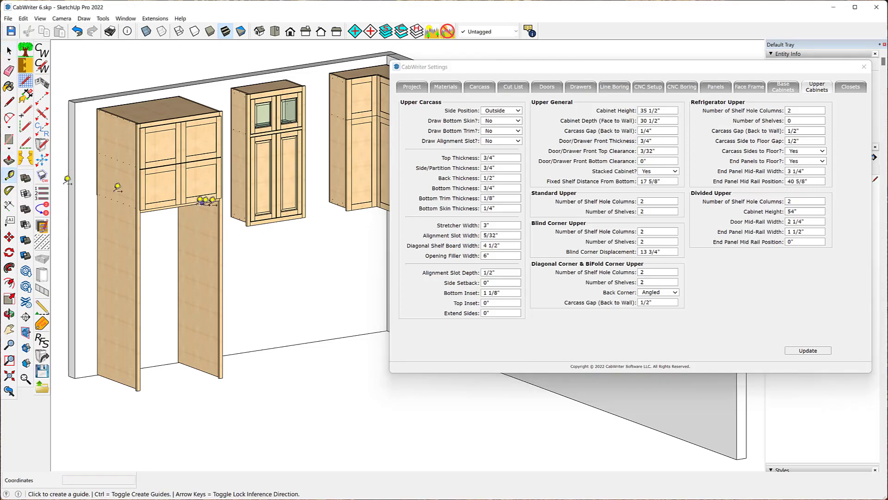
{"action": "scroll", "coordinate": [294, 230], "scroll_direction": "up", "scroll_amount": 3}
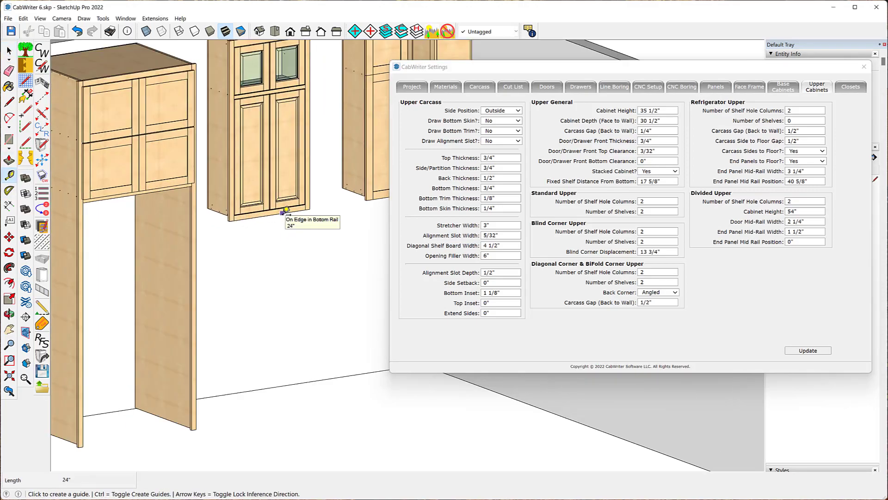
{"action": "left_click", "coordinate": [293, 216]}
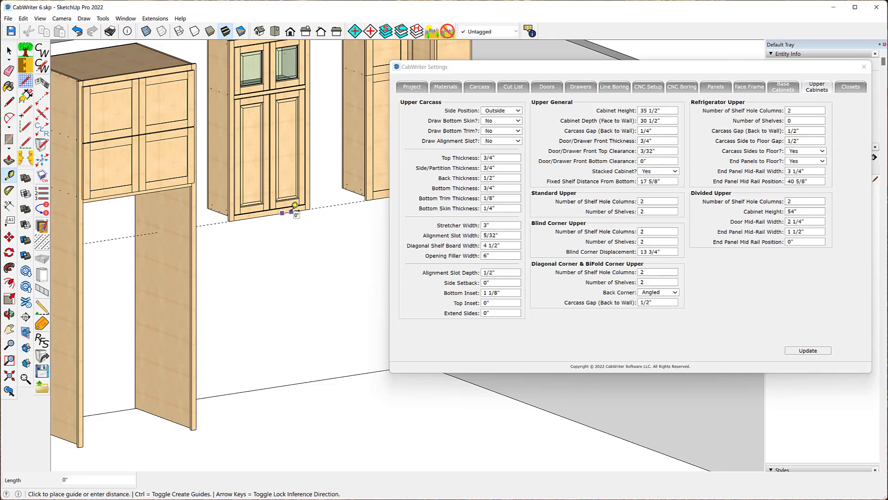
{"action": "left_click", "coordinate": [291, 212]}
{"action": "left_click", "coordinate": [114, 196]}
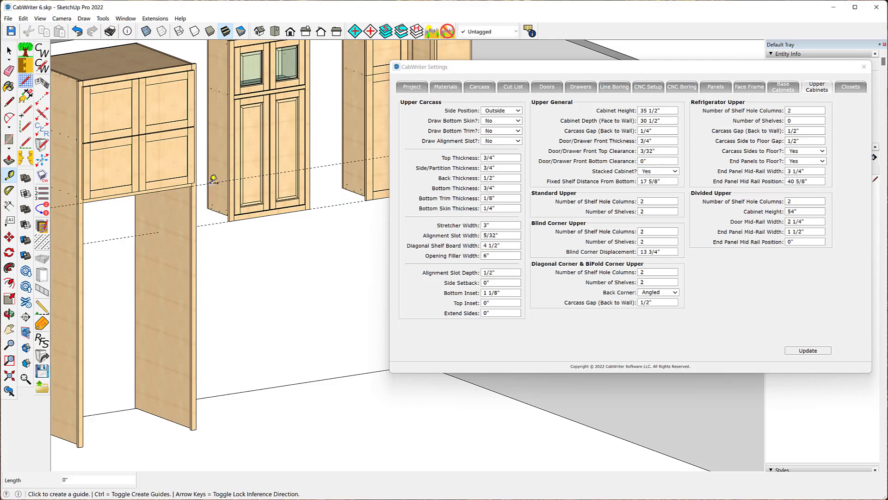
{"action": "left_click", "coordinate": [211, 183]}
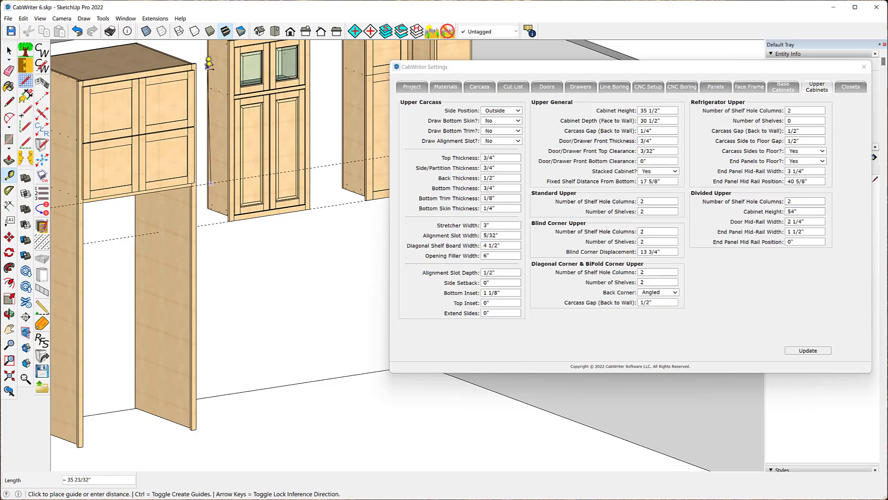
{"action": "left_click", "coordinate": [204, 136]}
{"action": "left_click", "coordinate": [324, 165]}
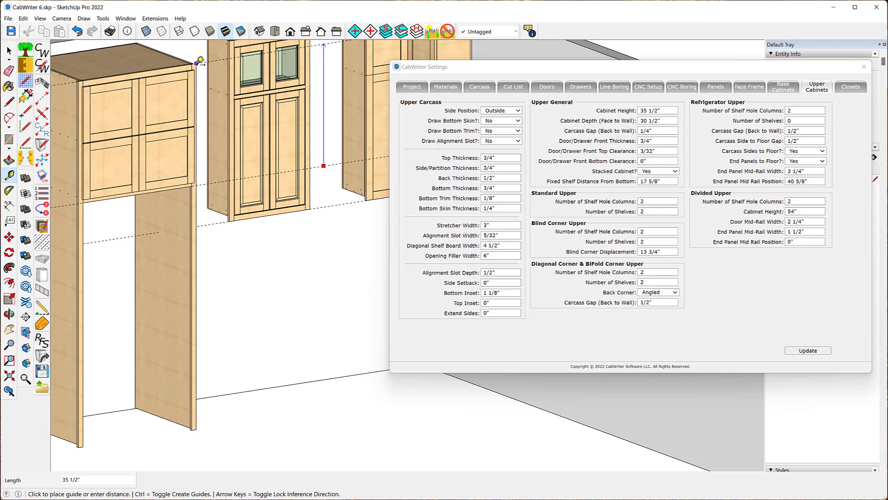
{"action": "key", "text": "Escape"}
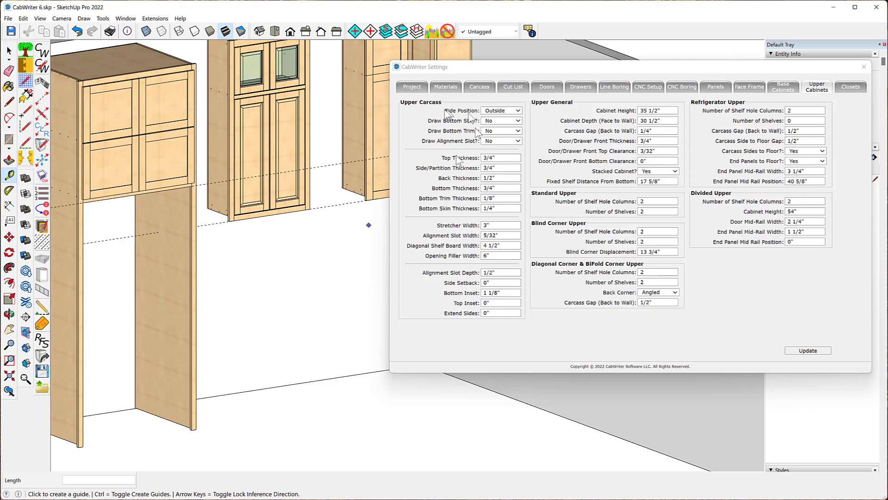
- Hide the Upper Doors tag and measure the fixed shelf's distance from the cabinet bottom
{"action": "left_click_drag", "start_coordinate": [539, 71], "coordinate": [390, 169]}
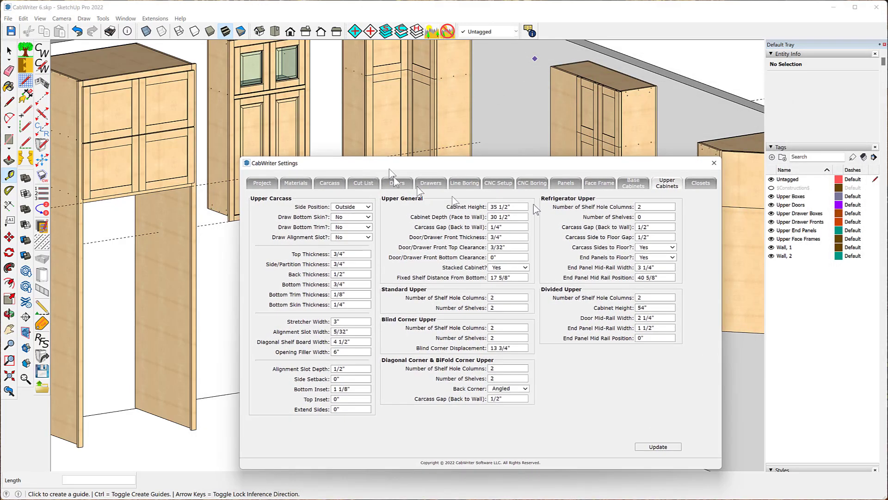
{"action": "left_click", "coordinate": [771, 204]}
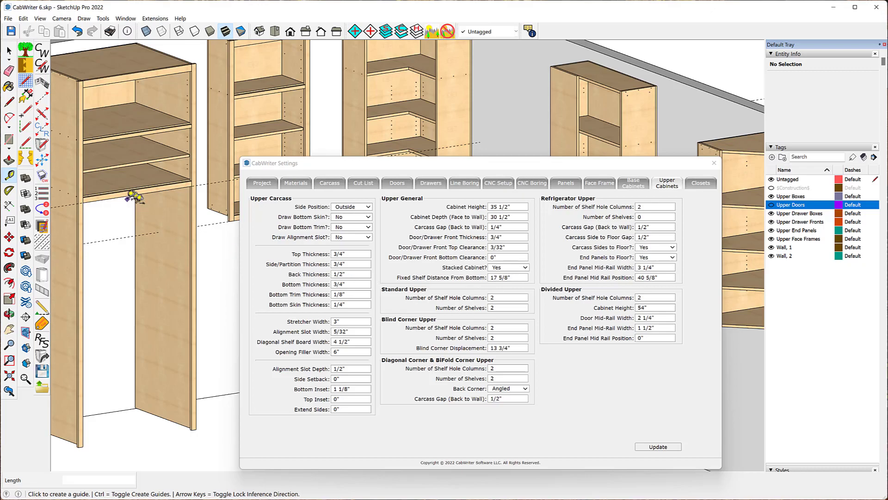
{"action": "left_click", "coordinate": [124, 194]}
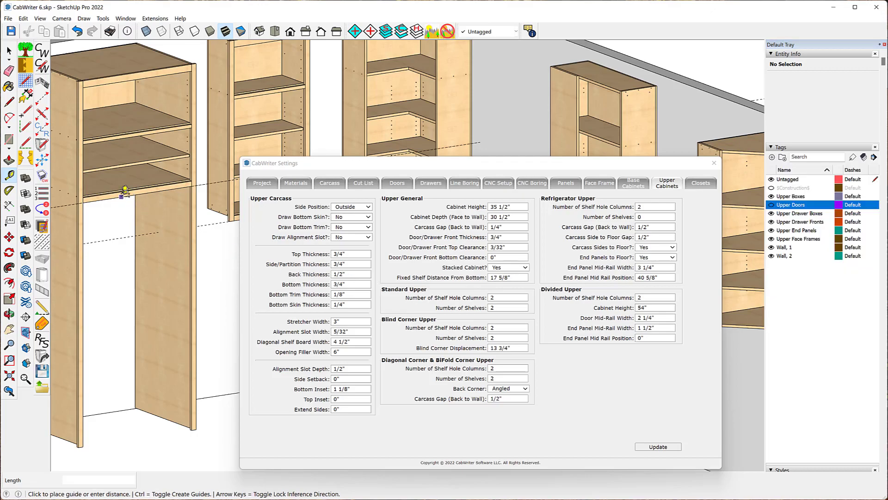
{"action": "scroll", "coordinate": [130, 144], "scroll_direction": "up", "scroll_amount": 3}
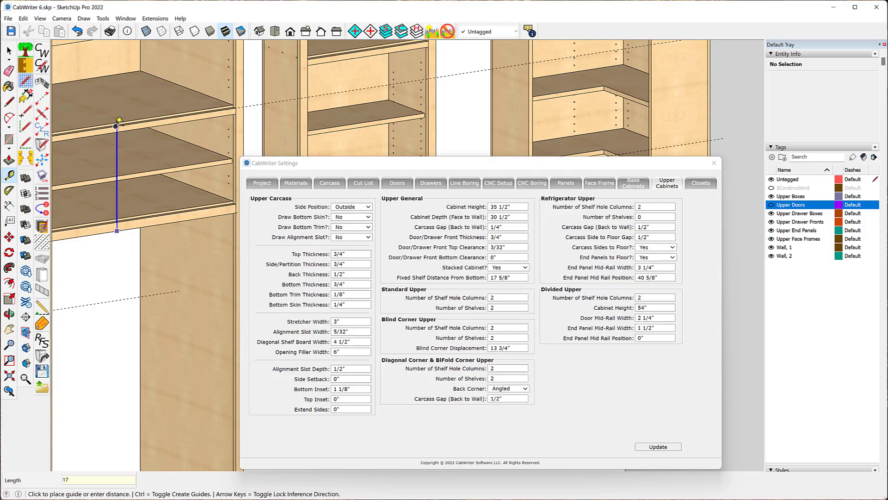
{"action": "left_click", "coordinate": [119, 120]}
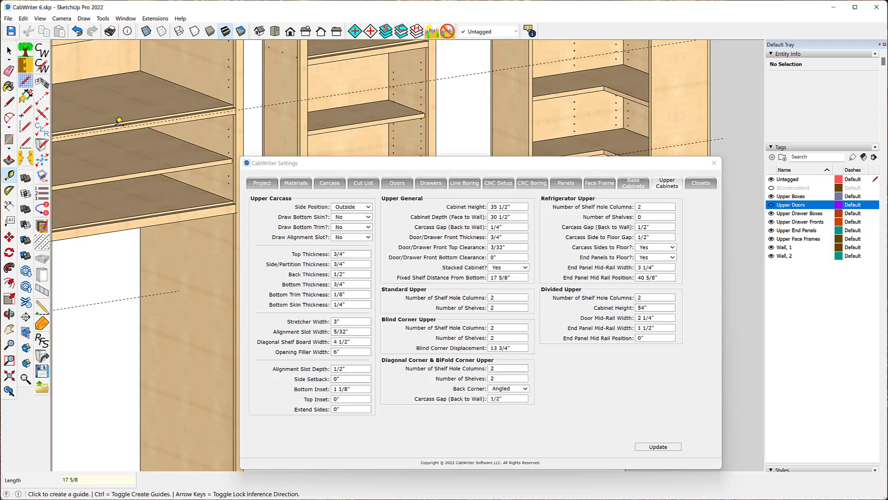
{"action": "scroll", "coordinate": [127, 117], "scroll_direction": "down", "scroll_amount": 3}
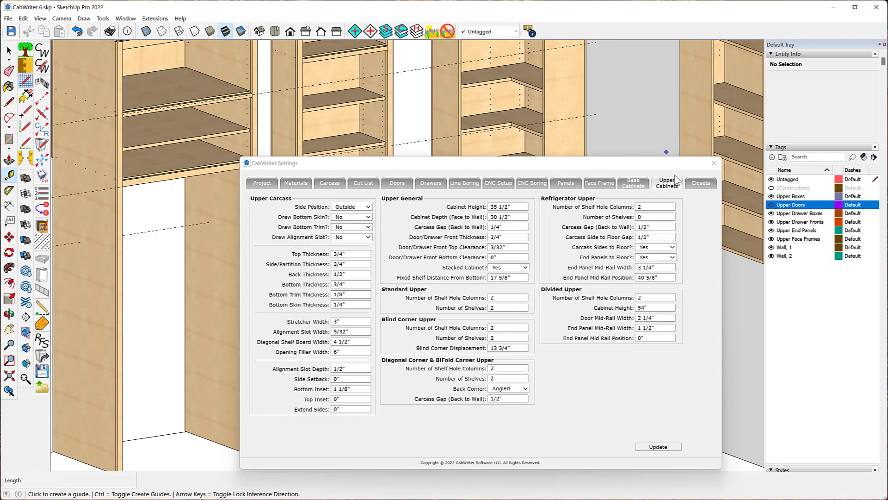
- Hide the Upper Face Frames tag and examine the shelf edges up close in the right view
{"action": "left_click", "coordinate": [770, 239]}
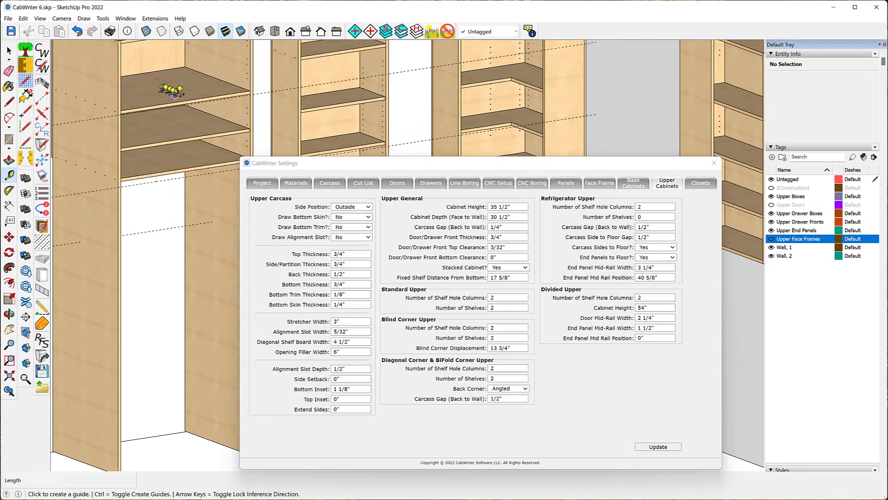
{"action": "scroll", "coordinate": [138, 100], "scroll_direction": "up", "scroll_amount": 5}
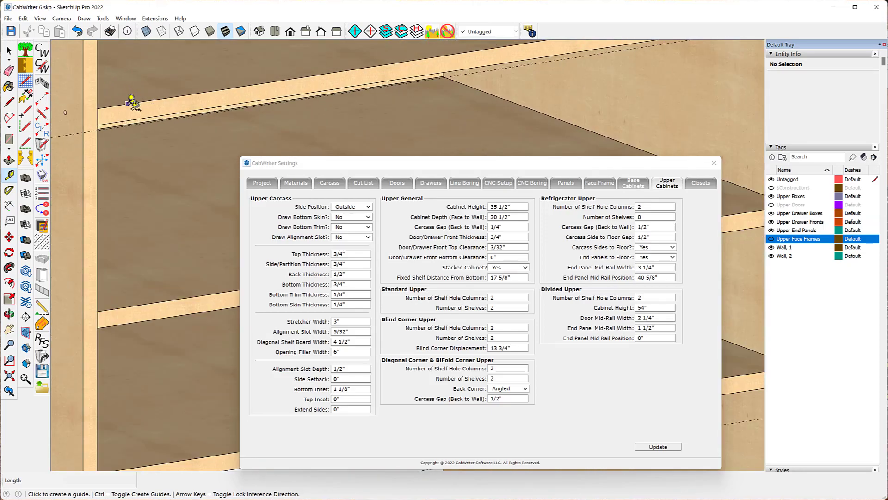
{"action": "middle_click_drag", "start_coordinate": [193, 86], "coordinate": [56, 71]}
{"action": "scroll", "coordinate": [111, 141], "scroll_direction": "down", "scroll_amount": 3}
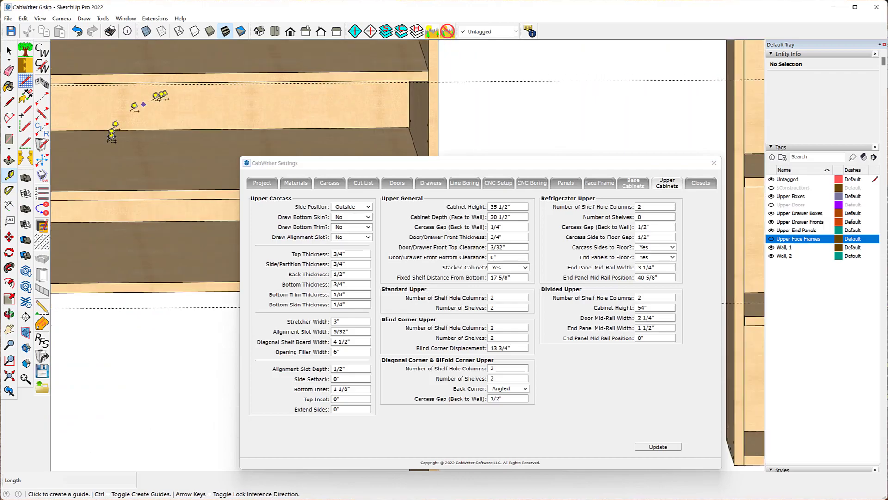
{"action": "middle_click_drag", "start_coordinate": [179, 102], "coordinate": [175, 73]}
{"action": "key", "text": "t"}
{"action": "scroll", "coordinate": [183, 282], "scroll_direction": "down", "scroll_amount": 3}
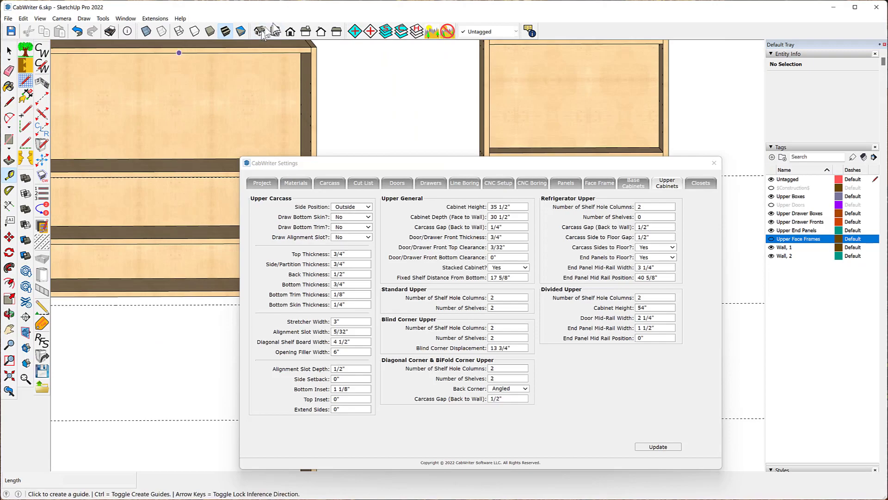
{"action": "left_click", "coordinate": [304, 33]}
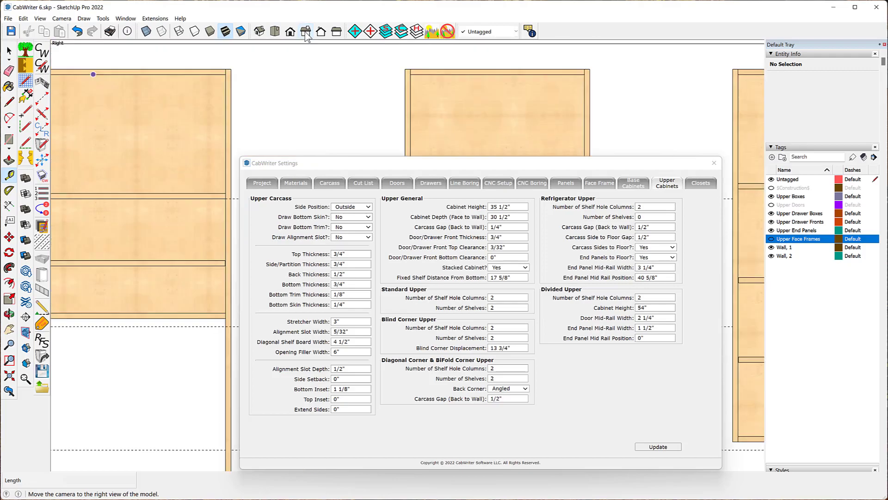
{"action": "scroll", "coordinate": [252, 104], "scroll_direction": "up", "scroll_amount": 2}
{"action": "scroll", "coordinate": [133, 155], "scroll_direction": "up", "scroll_amount": 2}
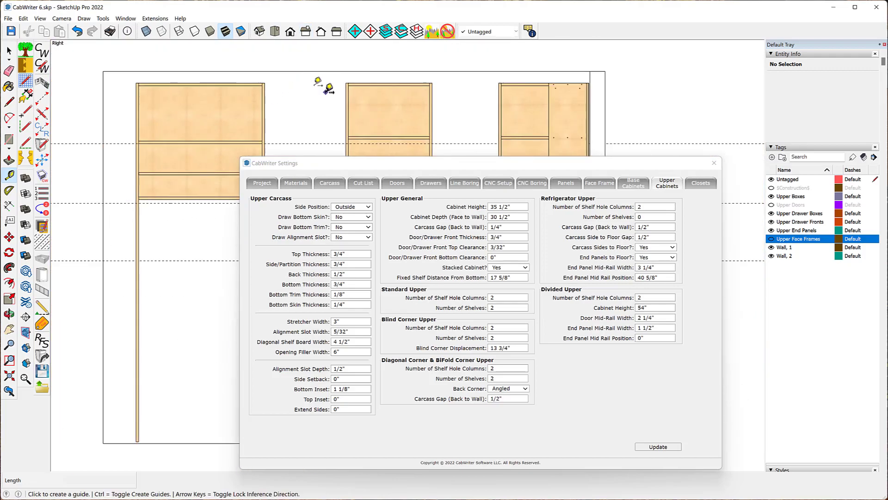
{"action": "scroll", "coordinate": [137, 144], "scroll_direction": "up", "scroll_amount": 2}
{"action": "scroll", "coordinate": [137, 143], "scroll_direction": "up", "scroll_amount": 4}
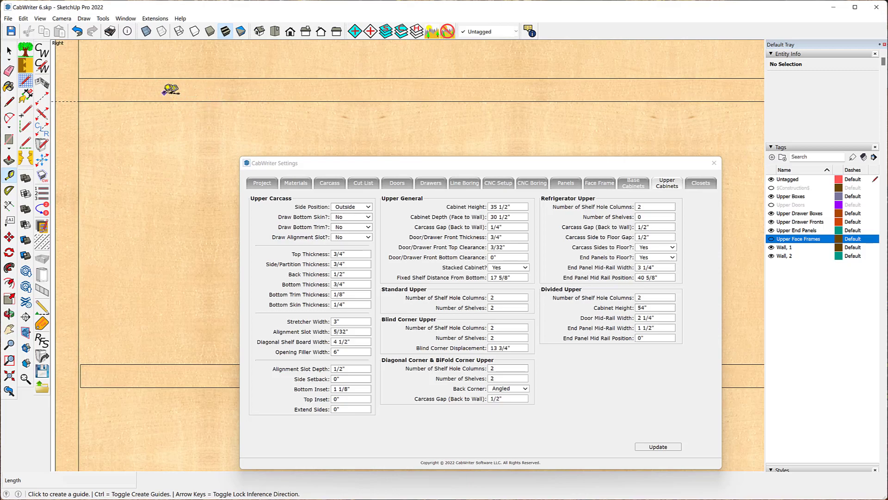
{"action": "scroll", "coordinate": [156, 79], "scroll_direction": "down", "scroll_amount": 1}
{"action": "scroll", "coordinate": [157, 79], "scroll_direction": "down", "scroll_amount": 2}
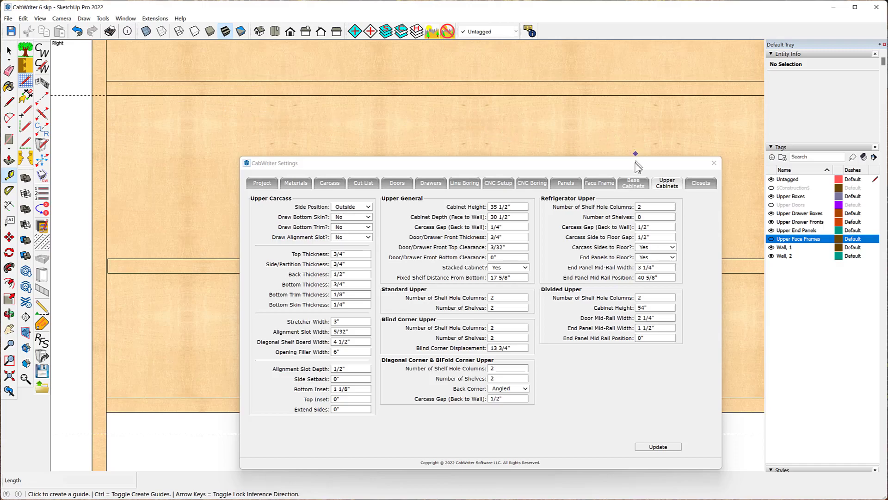
- Check the Face Frame and Carcass settings and measure the fixed shelf's offset from the rail
{"action": "left_click", "coordinate": [614, 184]}
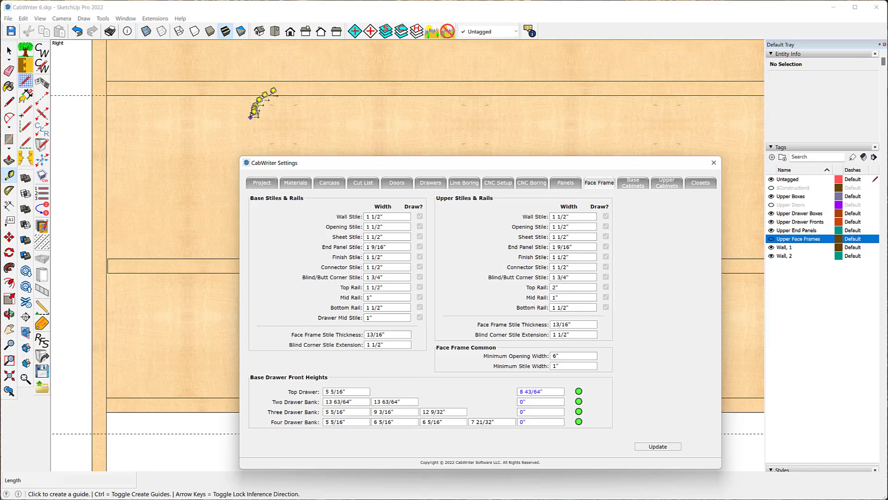
{"action": "scroll", "coordinate": [220, 128], "scroll_direction": "down", "scroll_amount": 2}
{"action": "scroll", "coordinate": [221, 126], "scroll_direction": "down", "scroll_amount": 5}
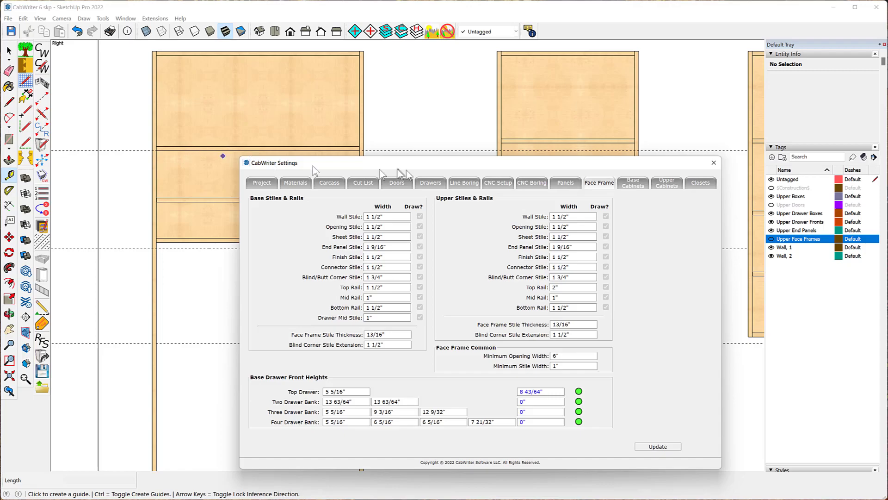
{"action": "left_click", "coordinate": [324, 186]}
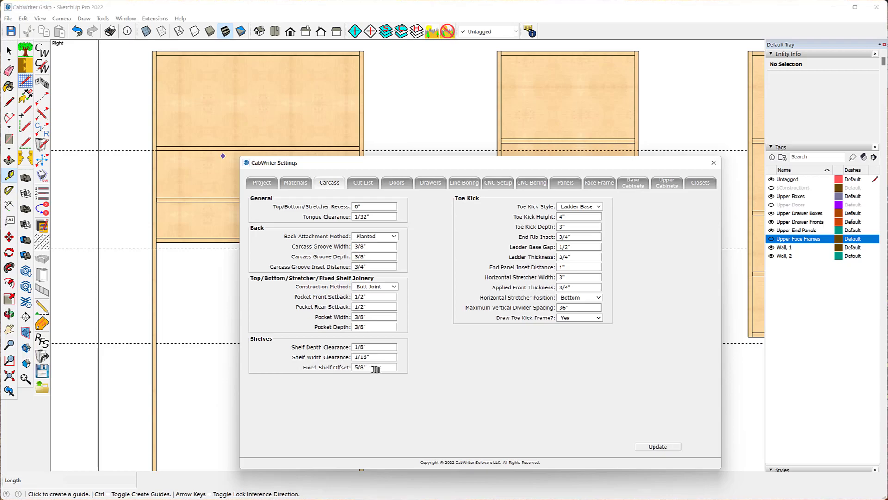
{"action": "scroll", "coordinate": [190, 188], "scroll_direction": "up", "scroll_amount": 4}
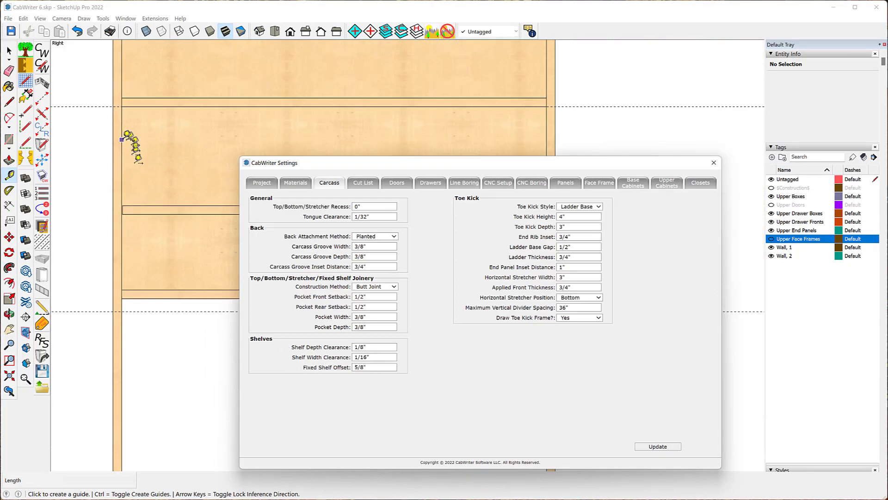
{"action": "left_click", "coordinate": [99, 106]}
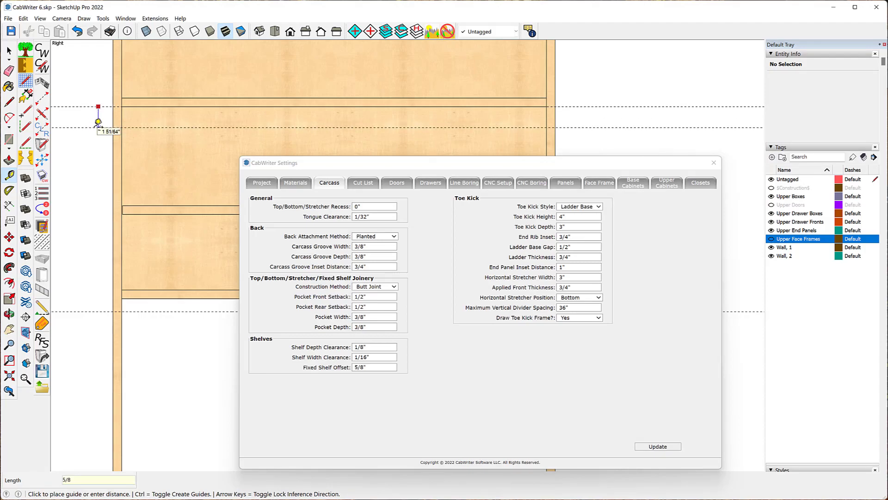
{"action": "key", "text": "Return"}
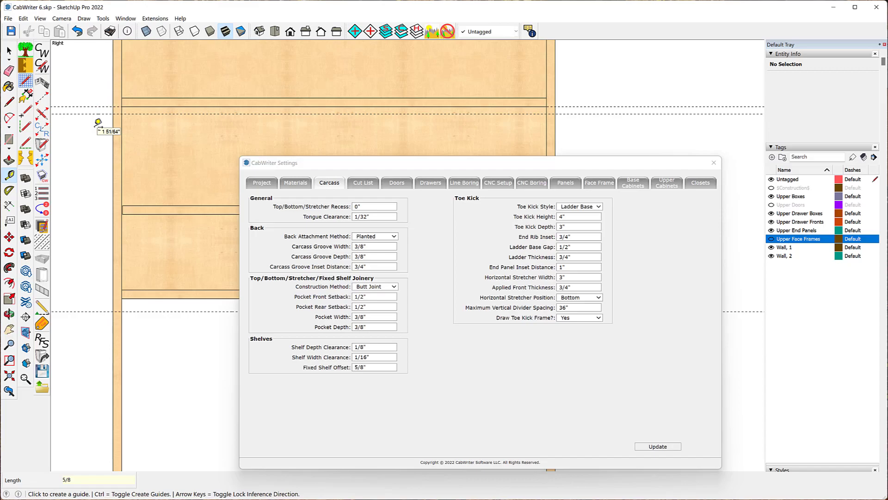
- Show the Upper Face Frames and Upper Doors tags again and return to the Upper Cabinets settings
{"action": "left_click", "coordinate": [770, 239]}
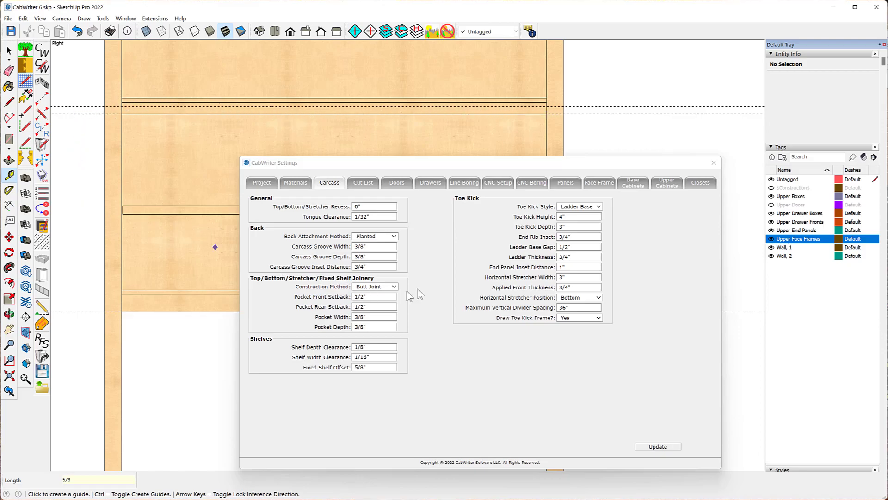
{"action": "left_click", "coordinate": [668, 183]}
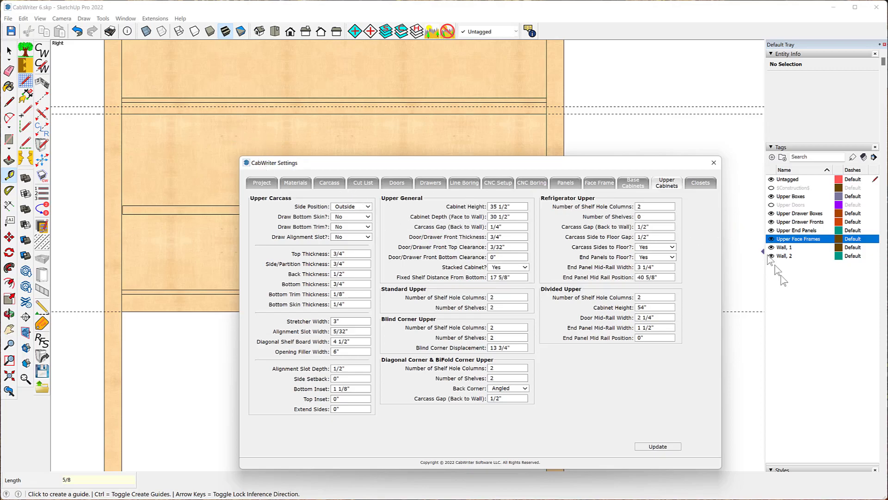
{"action": "left_click", "coordinate": [771, 204]}
{"action": "mouse_move", "coordinate": [406, 164]}
{"action": "middle_mouse_down"}
{"action": "mouse_move", "coordinate": [356, 135]}
{"action": "mouse_move", "coordinate": [426, 175]}
{"action": "mouse_move", "coordinate": [259, 194]}
{"action": "middle_mouse_up"}
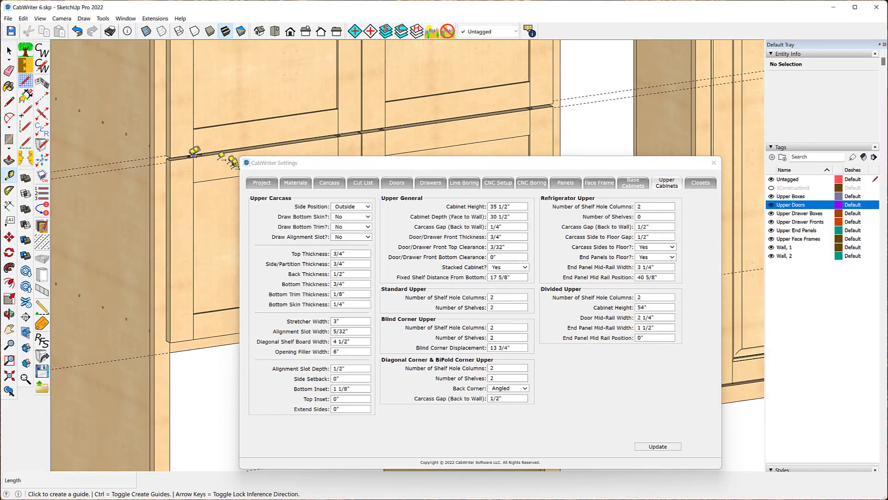
{"action": "scroll", "coordinate": [88, 132], "scroll_direction": "down", "scroll_amount": 5}
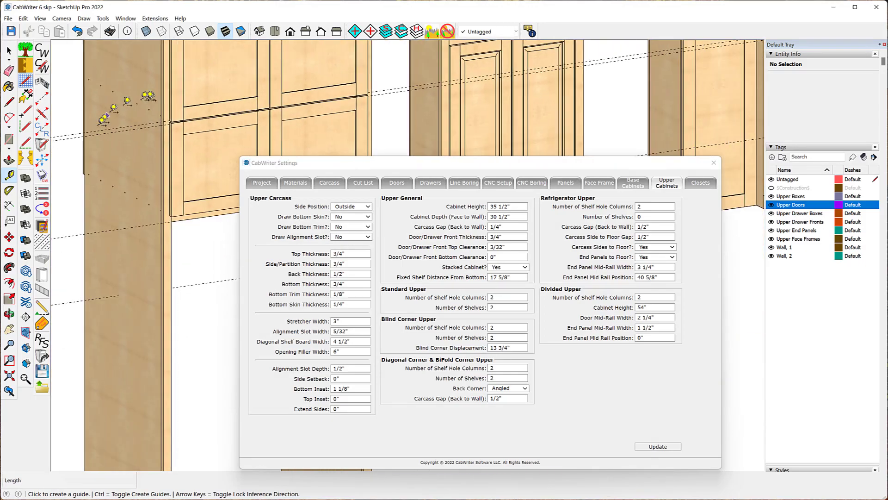
- Retrieve the tall upper cabinet's stored defaults into CabWriter Settings and review its Upper Cabinets values
{"action": "scroll", "coordinate": [87, 131], "scroll_direction": "down", "scroll_amount": 1}
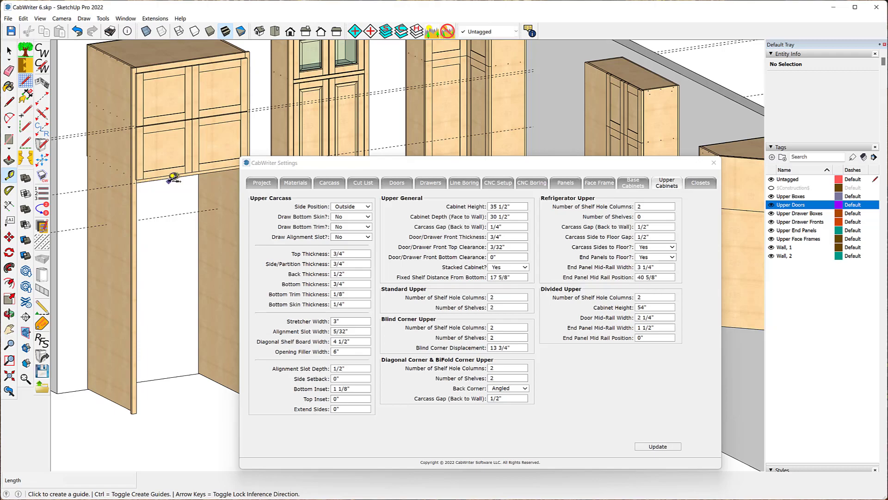
{"action": "scroll", "coordinate": [81, 191], "scroll_direction": "down", "scroll_amount": 5}
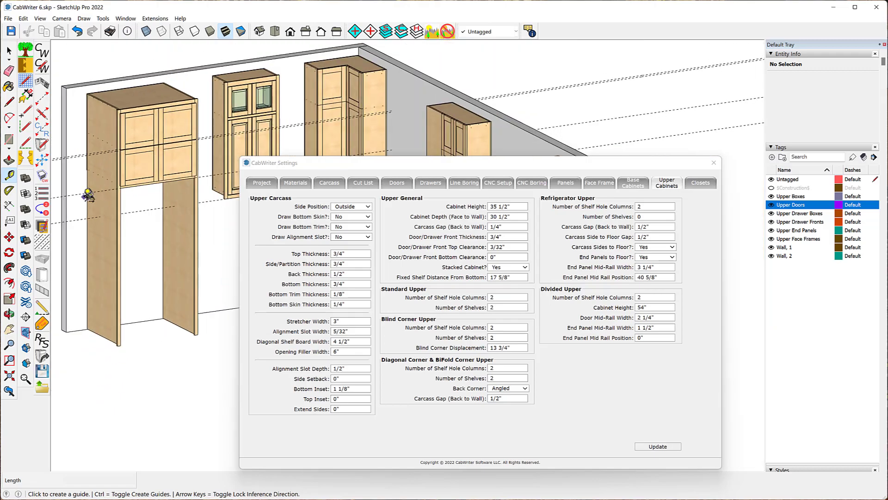
{"action": "scroll", "coordinate": [215, 188], "scroll_direction": "up", "scroll_amount": 4}
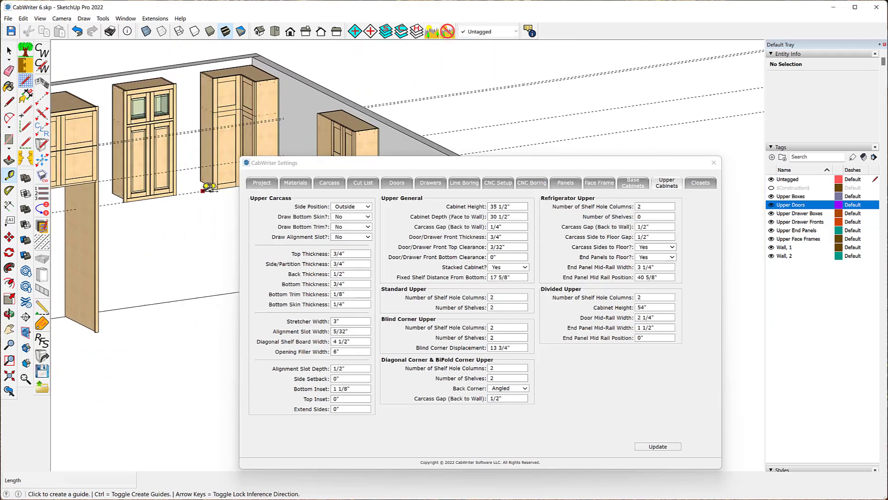
{"action": "scroll", "coordinate": [182, 196], "scroll_direction": "up", "scroll_amount": 3}
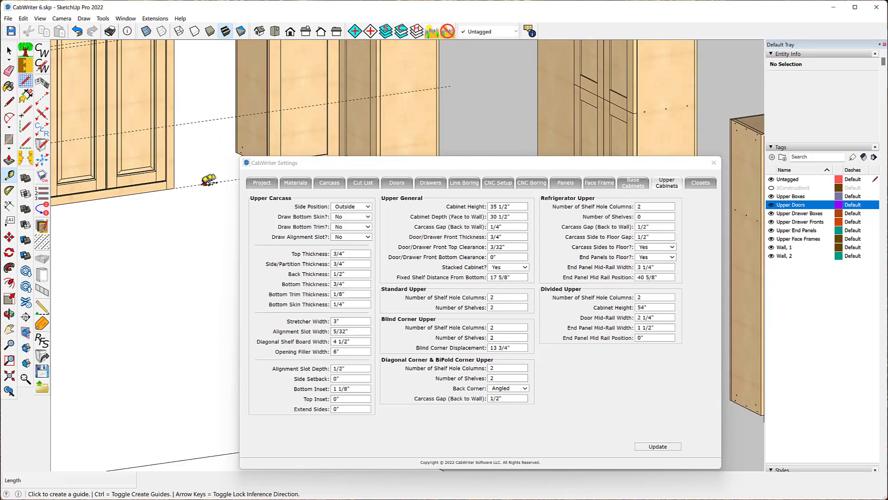
{"action": "scroll", "coordinate": [206, 184], "scroll_direction": "down", "scroll_amount": 3}
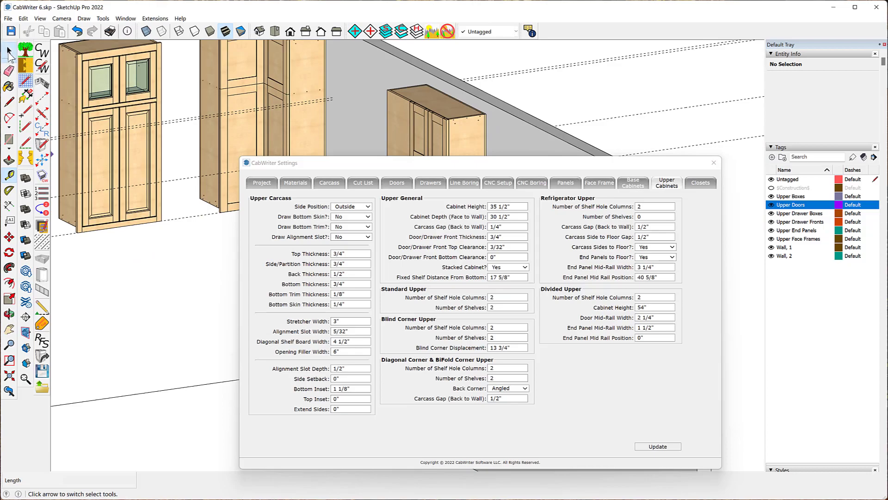
{"action": "left_click", "coordinate": [9, 51]}
{"action": "left_click", "coordinate": [98, 59]}
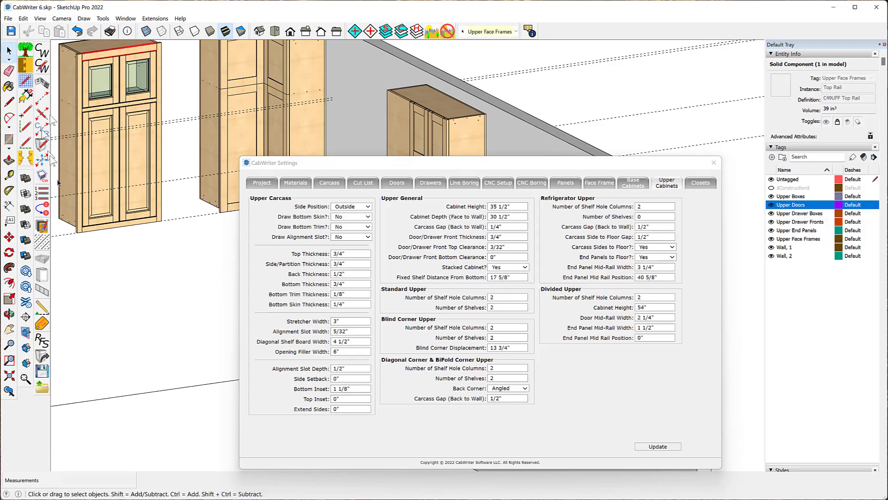
{"action": "left_click", "coordinate": [41, 360]}
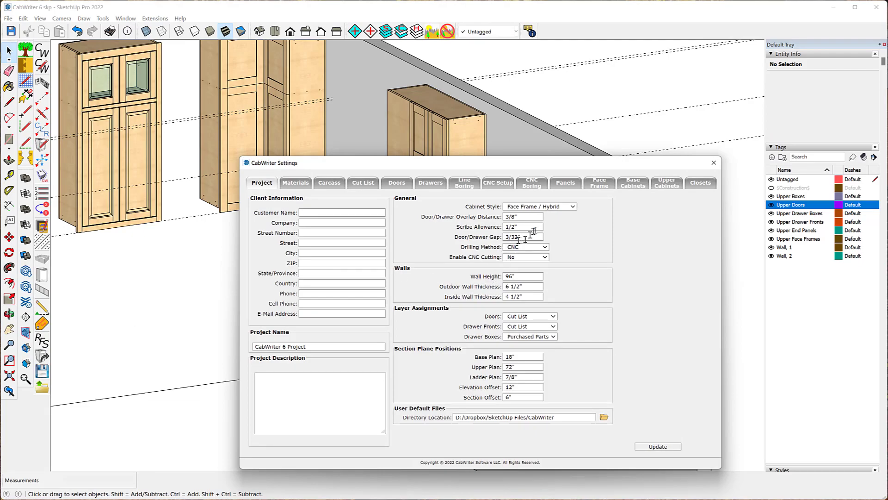
{"action": "left_click", "coordinate": [679, 188]}
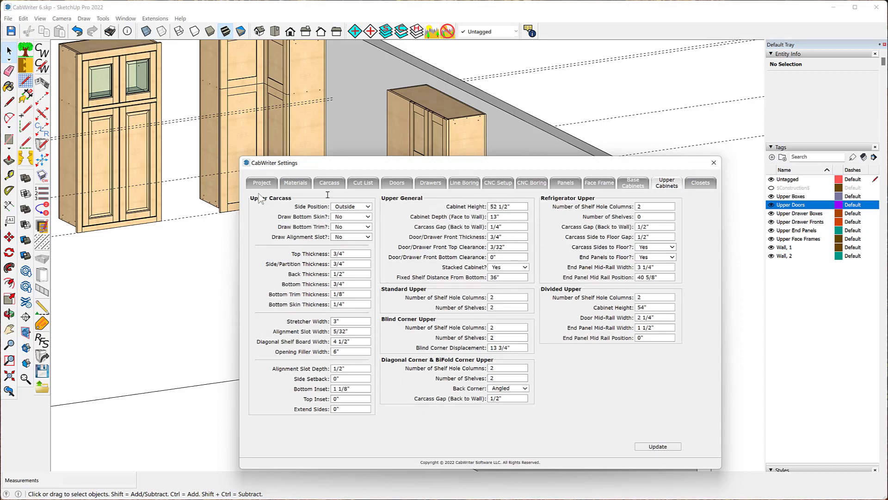
- Measure the tall upper cabinet's height and fixed shelf position with the Tape Measure
{"action": "scroll", "coordinate": [86, 321], "scroll_direction": "down", "scroll_amount": 3}
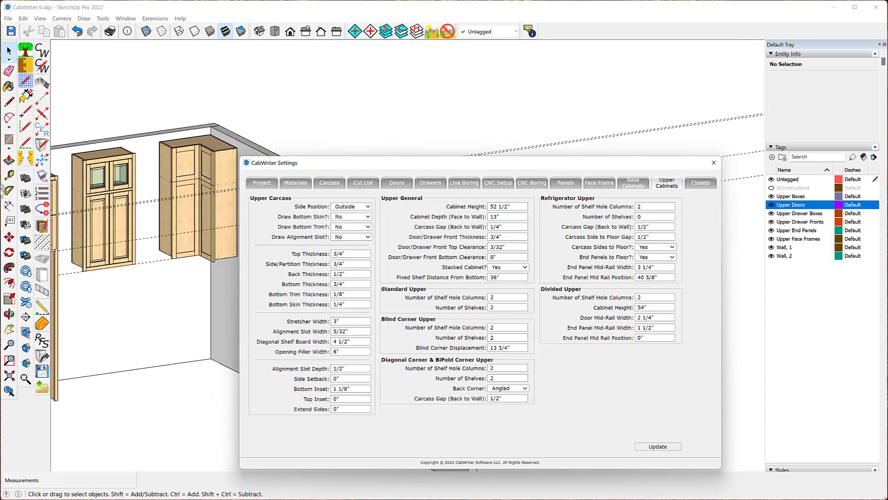
{"action": "left_click", "coordinate": [9, 175]}
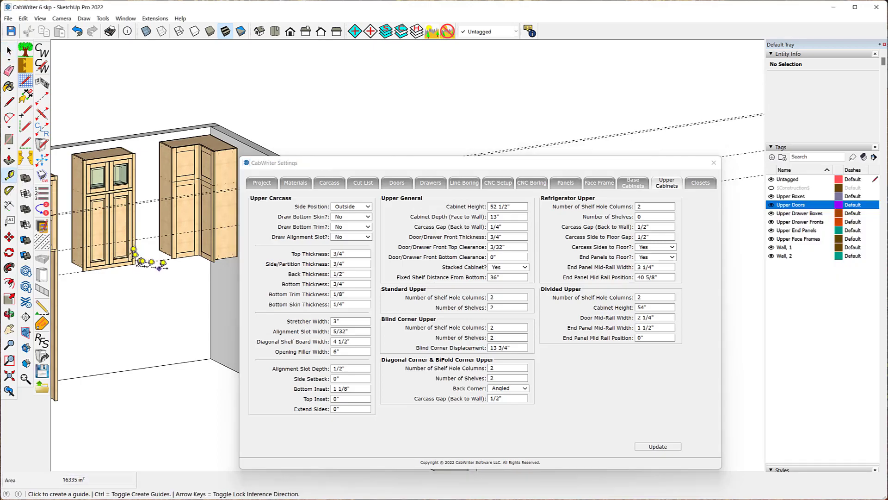
{"action": "left_click", "coordinate": [153, 260]}
{"action": "scroll", "coordinate": [130, 172], "scroll_direction": "up", "scroll_amount": 2}
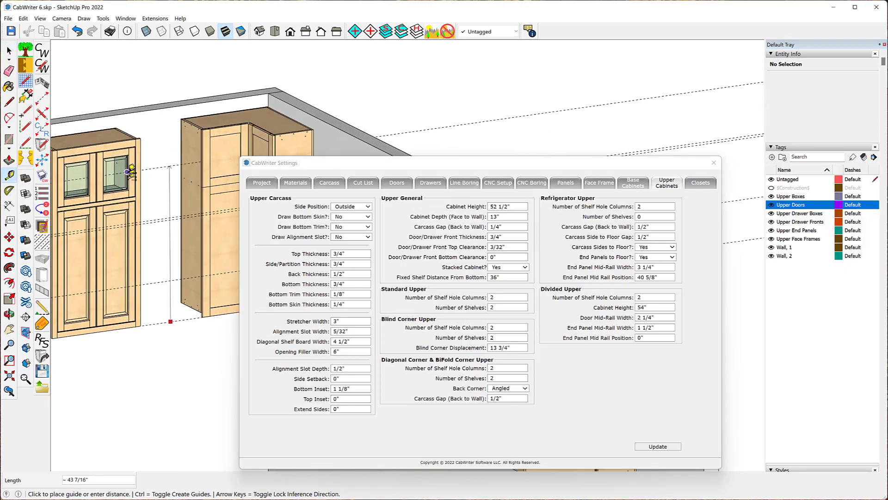
{"action": "scroll", "coordinate": [132, 172], "scroll_direction": "up", "scroll_amount": 3}
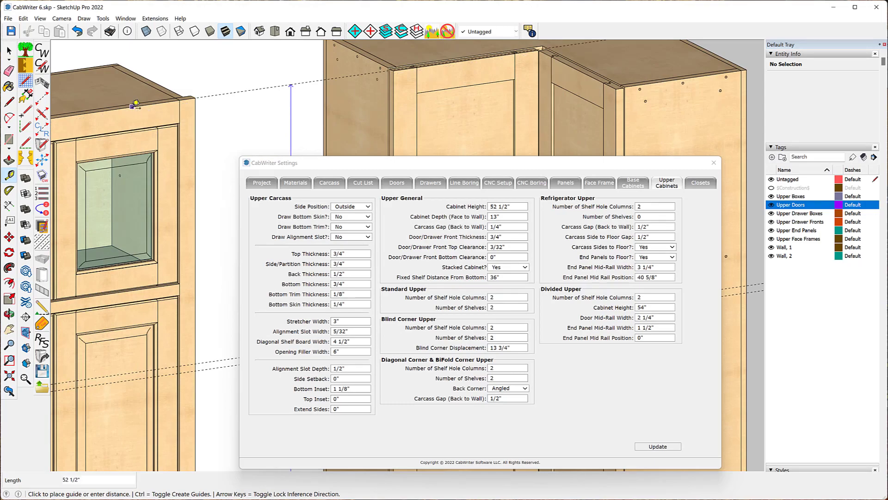
{"action": "scroll", "coordinate": [134, 104], "scroll_direction": "down", "scroll_amount": 4}
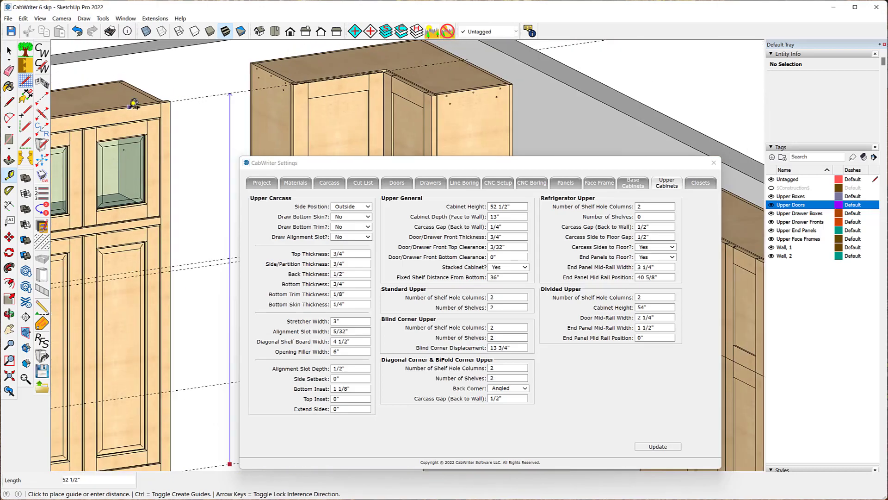
{"action": "scroll", "coordinate": [129, 102], "scroll_direction": "down", "scroll_amount": 3}
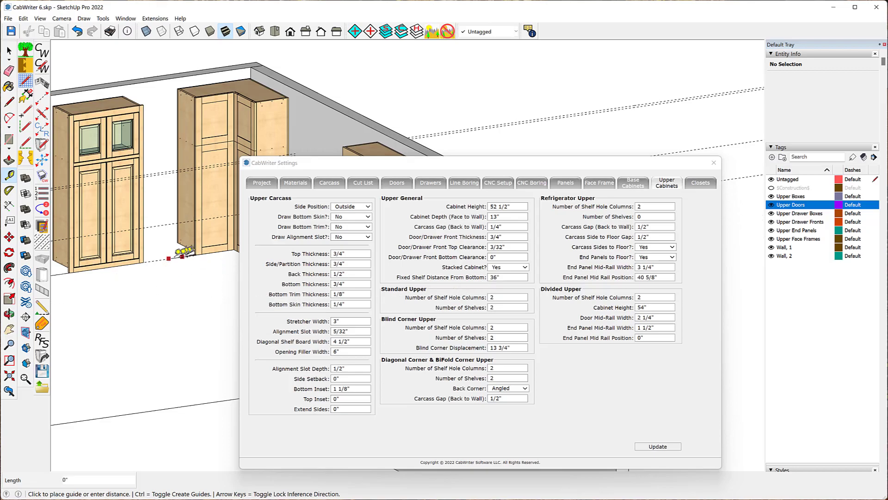
{"action": "left_click", "coordinate": [169, 259]}
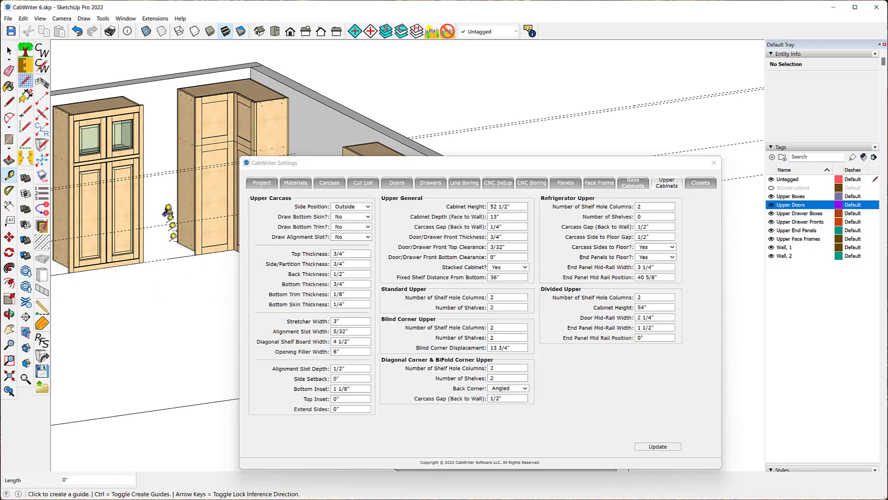
{"action": "scroll", "coordinate": [156, 171], "scroll_direction": "up", "scroll_amount": 2}
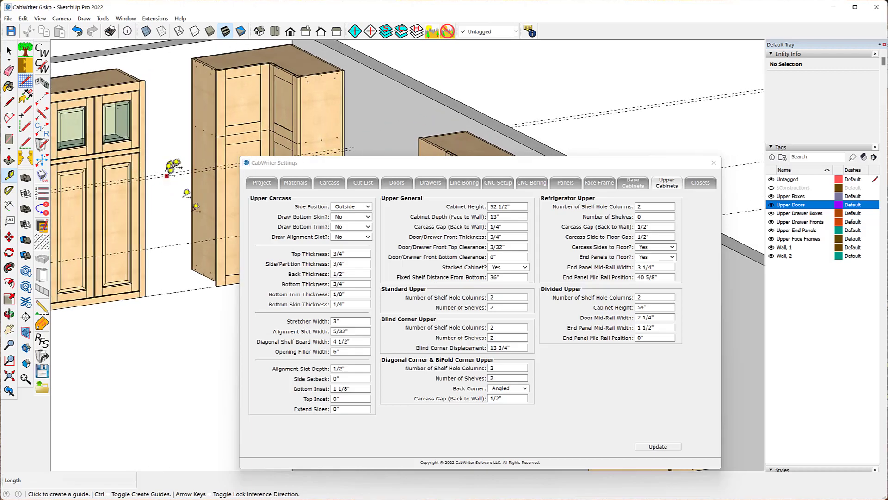
{"action": "left_click", "coordinate": [179, 291]}
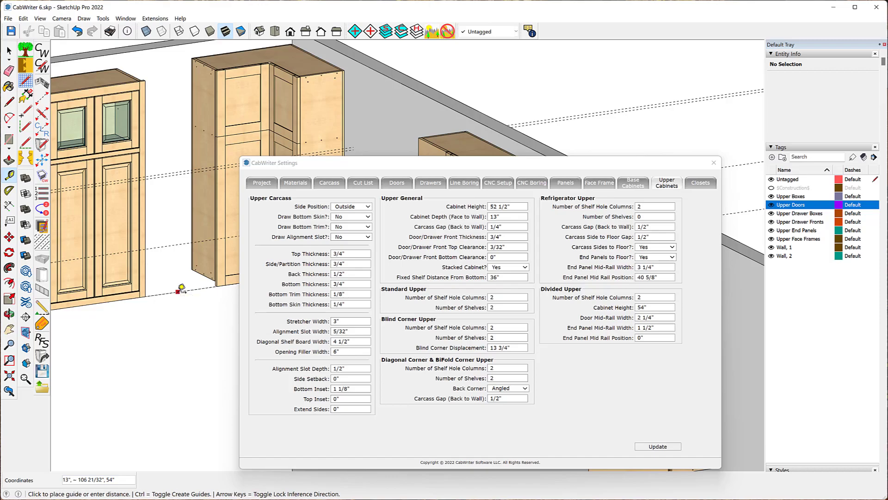
{"action": "scroll", "coordinate": [183, 236], "scroll_direction": "up", "scroll_amount": 2}
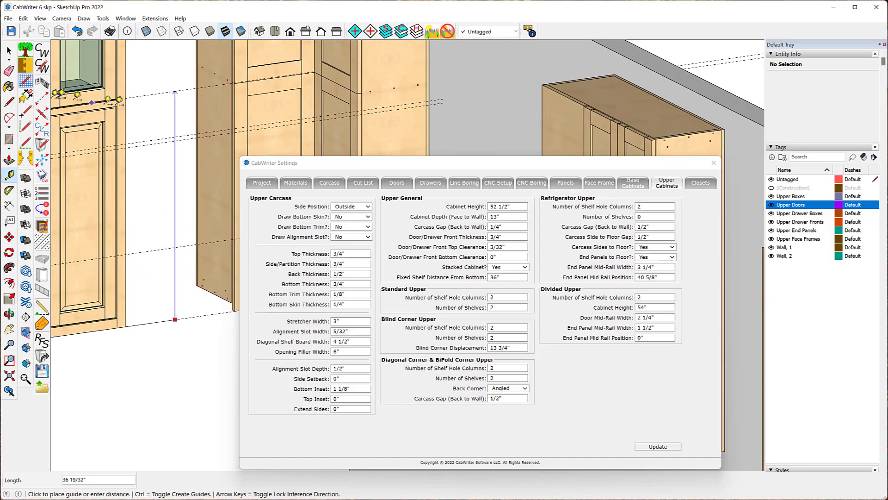
{"action": "scroll", "coordinate": [111, 109], "scroll_direction": "up", "scroll_amount": 1}
{"action": "scroll", "coordinate": [111, 107], "scroll_direction": "up", "scroll_amount": 3}
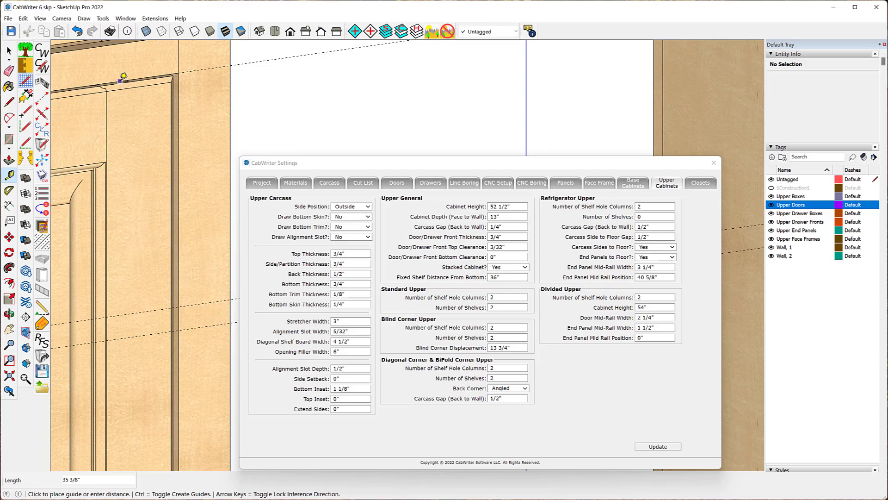
{"action": "key", "text": "Escape"}
{"action": "scroll", "coordinate": [113, 119], "scroll_direction": "down", "scroll_amount": 5}
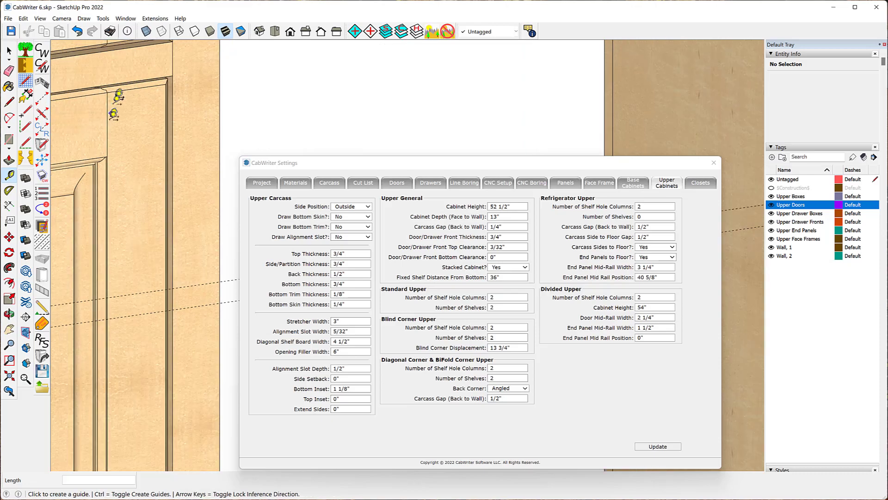
{"action": "scroll", "coordinate": [117, 125], "scroll_direction": "down", "scroll_amount": 1}
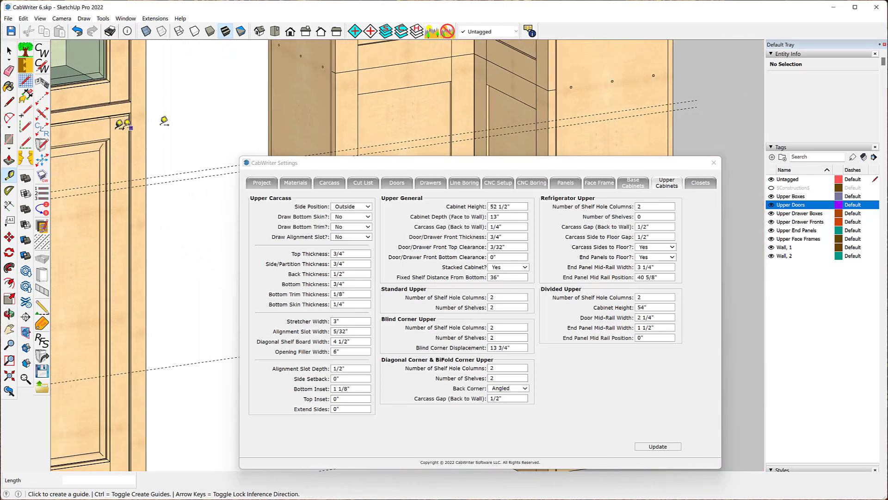
- Check the Carcass settings' shelf values, including the Fixed Shelf Offset
{"action": "left_click", "coordinate": [328, 183]}
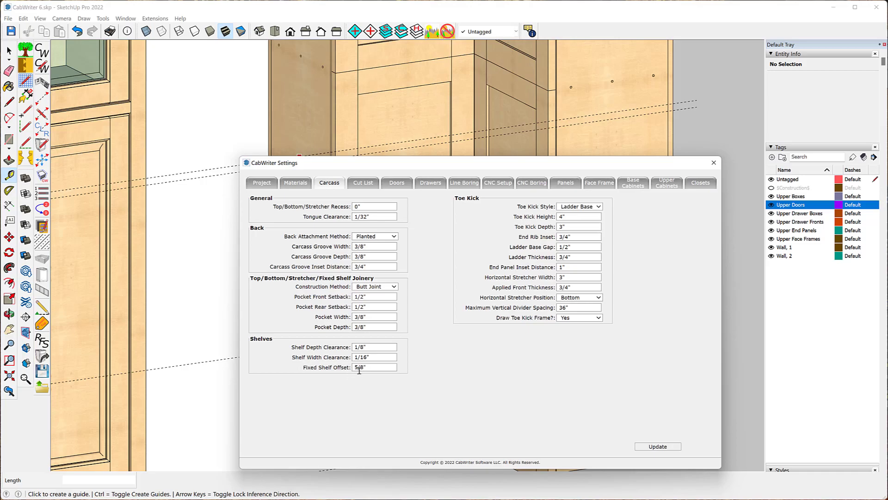
{"action": "scroll", "coordinate": [135, 284], "scroll_direction": "down", "scroll_amount": 5}
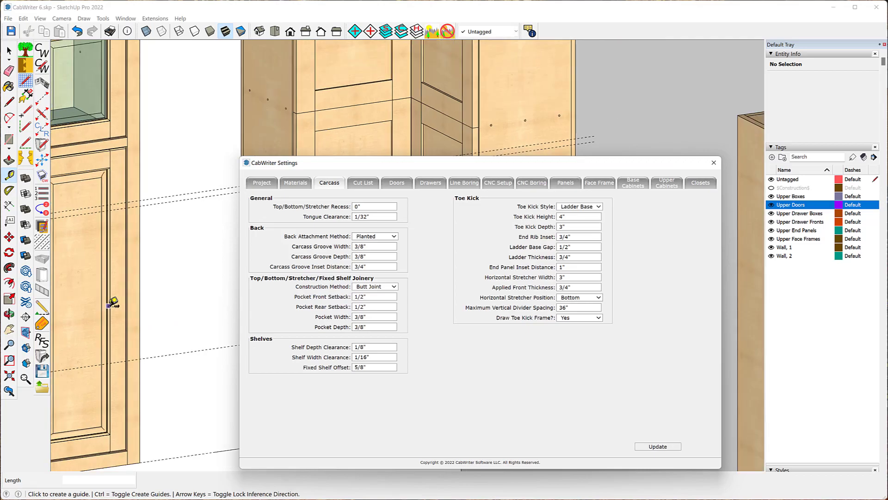
{"action": "scroll", "coordinate": [145, 283], "scroll_direction": "down", "scroll_amount": 1}
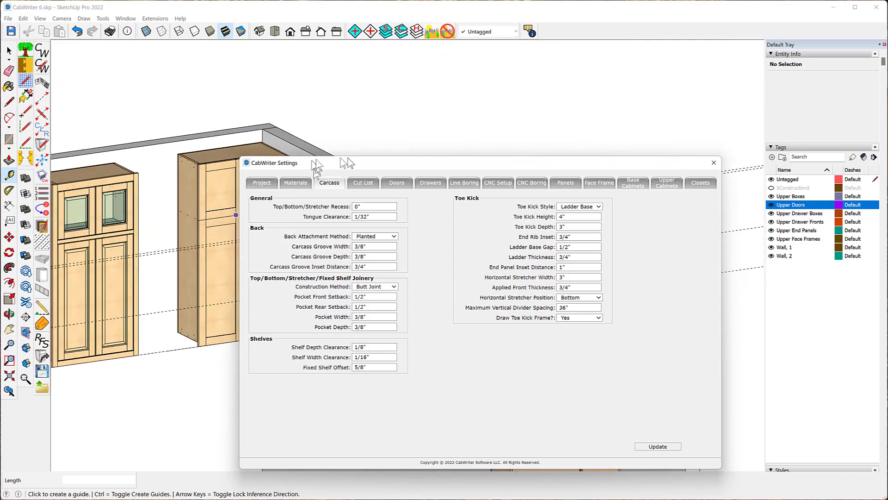
{"action": "scroll", "coordinate": [448, 101], "scroll_direction": "down", "scroll_amount": 1}
{"action": "scroll", "coordinate": [229, 118], "scroll_direction": "down", "scroll_amount": 1}
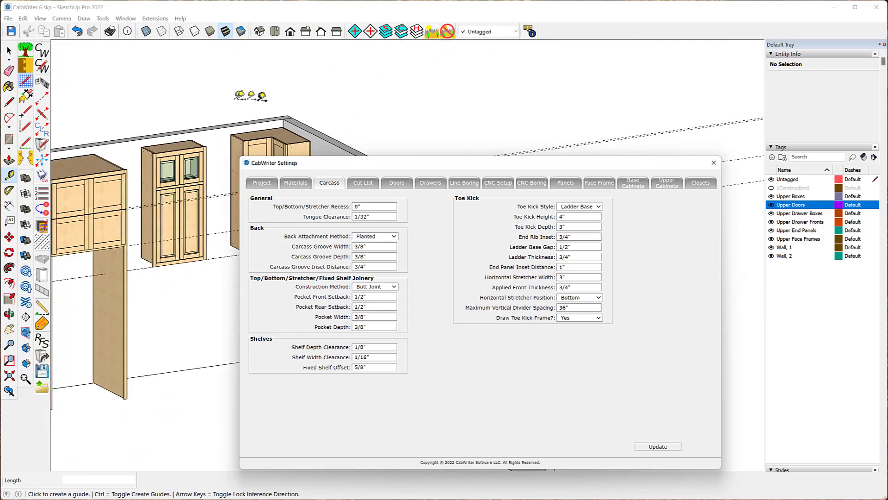
{"action": "scroll", "coordinate": [167, 150], "scroll_direction": "up", "scroll_amount": 2}
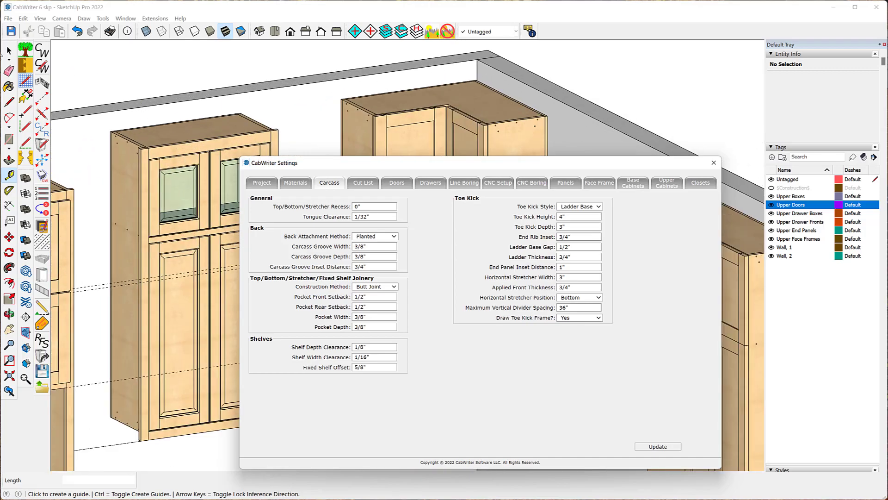
- Open Edit Cabinet for the tall upper cabinet, choosing to use its stored defaults
{"action": "left_click", "coordinate": [9, 51]}
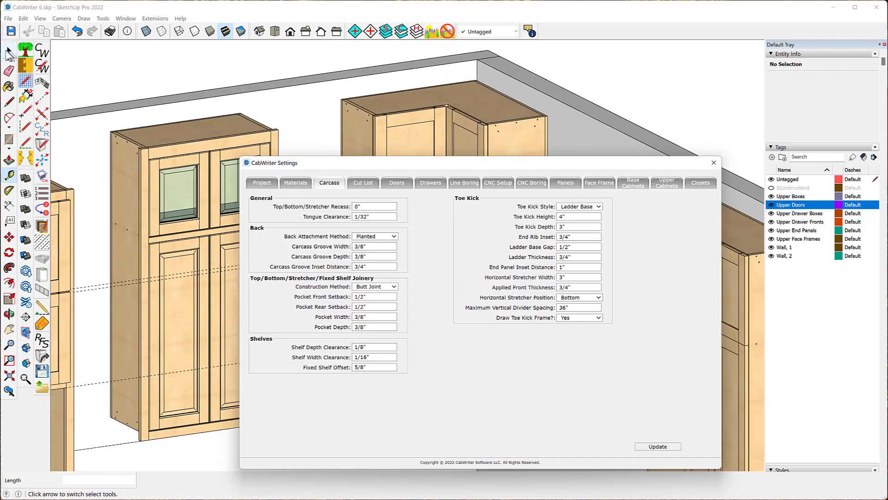
{"action": "left_click", "coordinate": [159, 154]}
{"action": "right_click", "coordinate": [158, 153]}
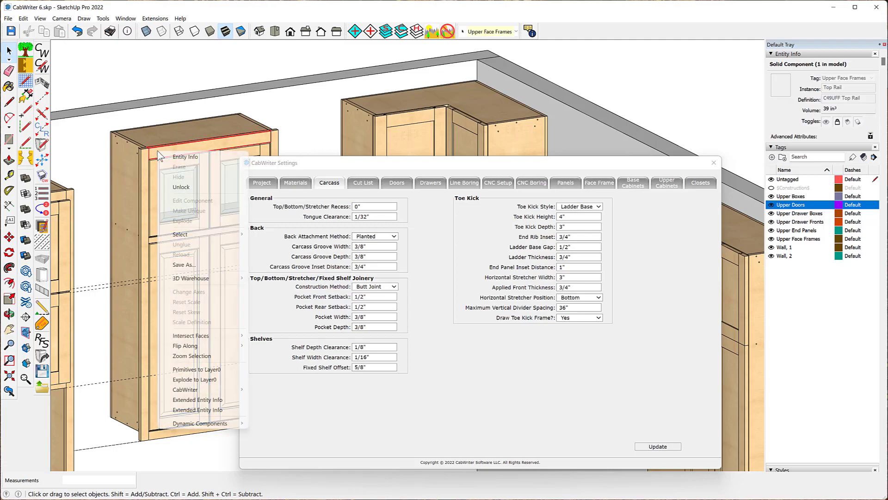
{"action": "mouse_move", "coordinate": [211, 392]}
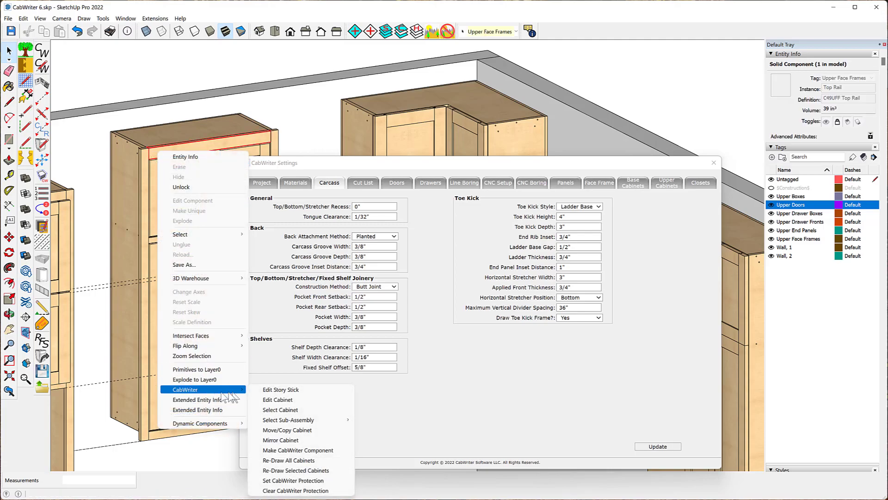
{"action": "left_click", "coordinate": [286, 401]}
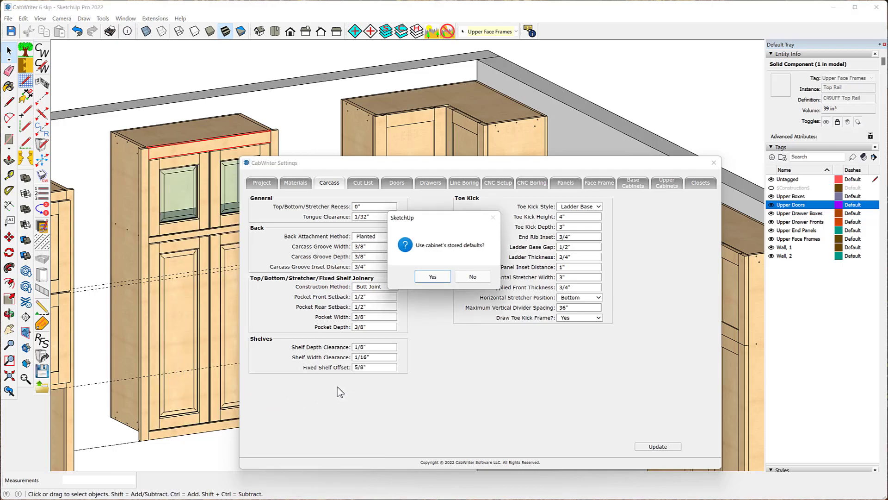
{"action": "left_click", "coordinate": [432, 276]}
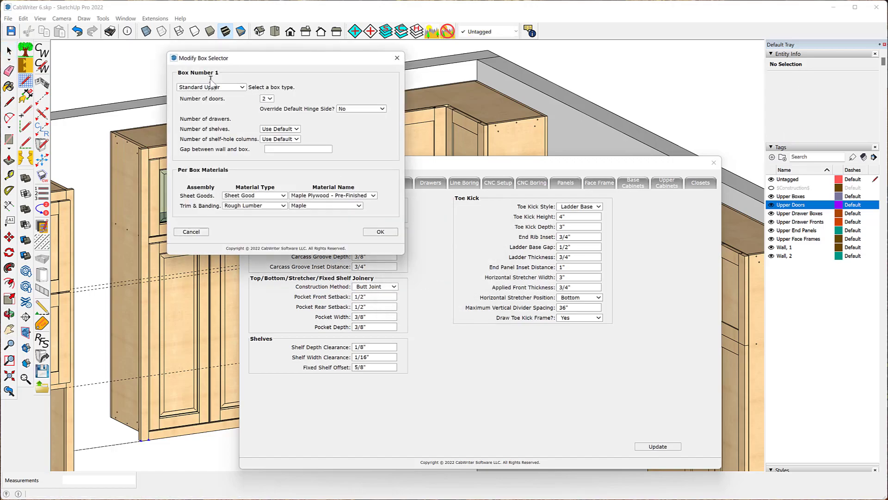
- Change the tall upper cabinet's box to one door and finish the Edit Cabinet
{"action": "left_click", "coordinate": [269, 99]}
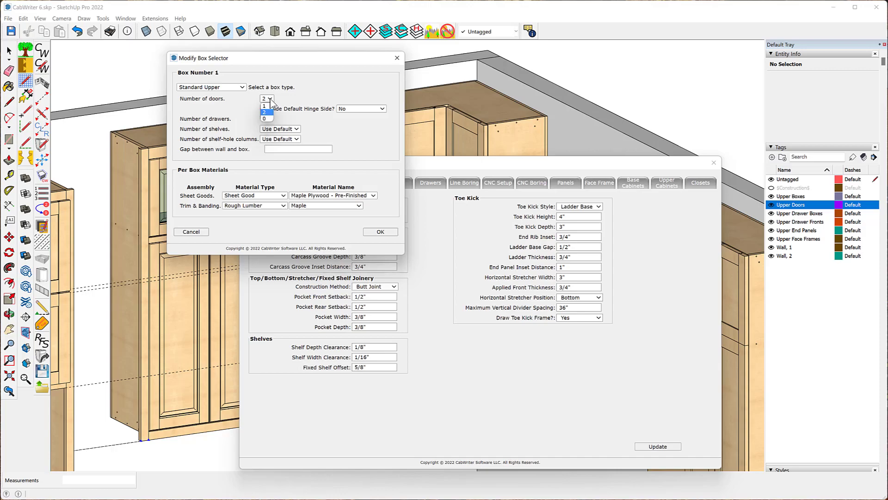
{"action": "left_click", "coordinate": [271, 99]}
{"action": "left_click", "coordinate": [271, 99]}
{"action": "left_click", "coordinate": [271, 99]}
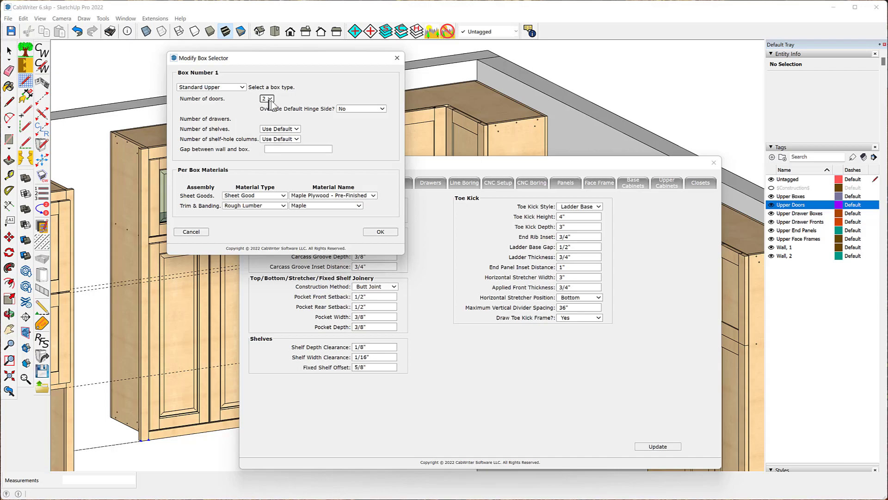
{"action": "left_click", "coordinate": [270, 99]}
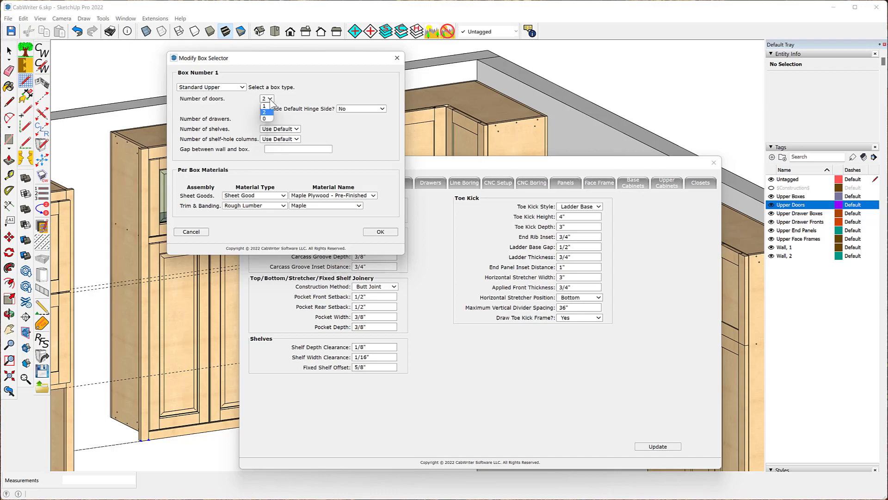
{"action": "left_click", "coordinate": [264, 106]}
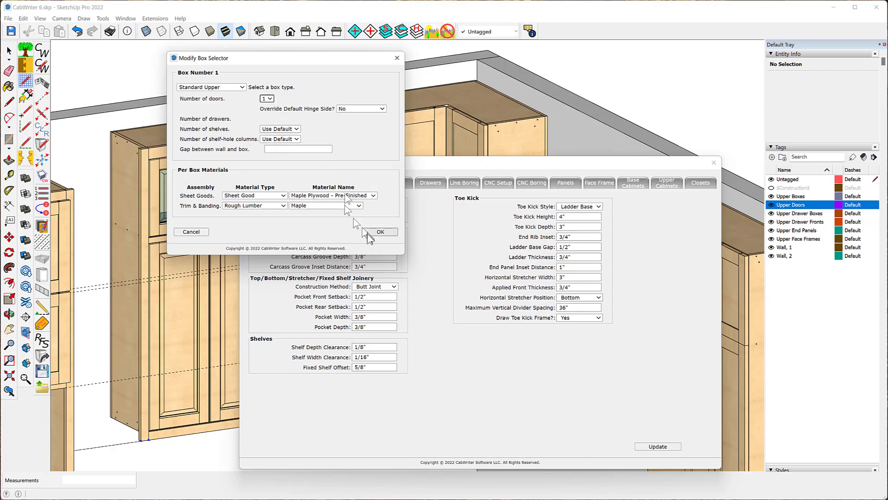
{"action": "left_click", "coordinate": [380, 231]}
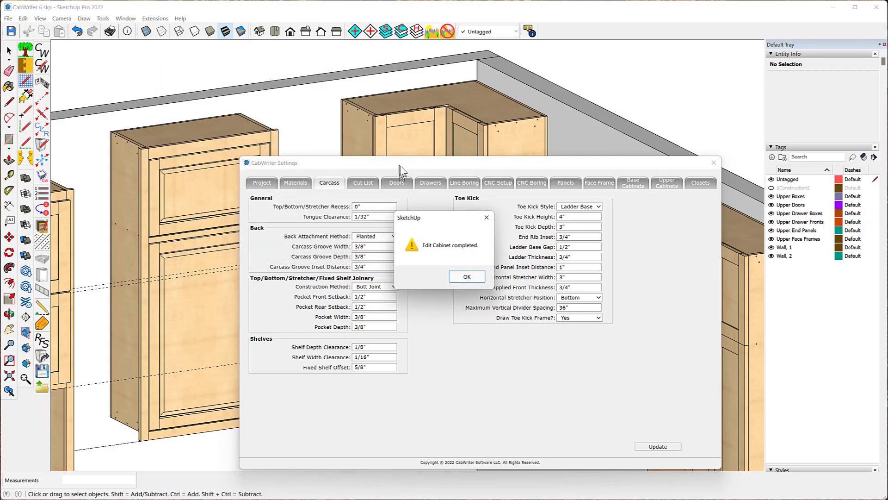
{"action": "left_click", "coordinate": [468, 277]}
- Redraw the tall upper cabinet via its top rail, declining to use the cabinet's stored defaults
{"action": "left_click_drag", "start_coordinate": [381, 166], "coordinate": [467, 141]}
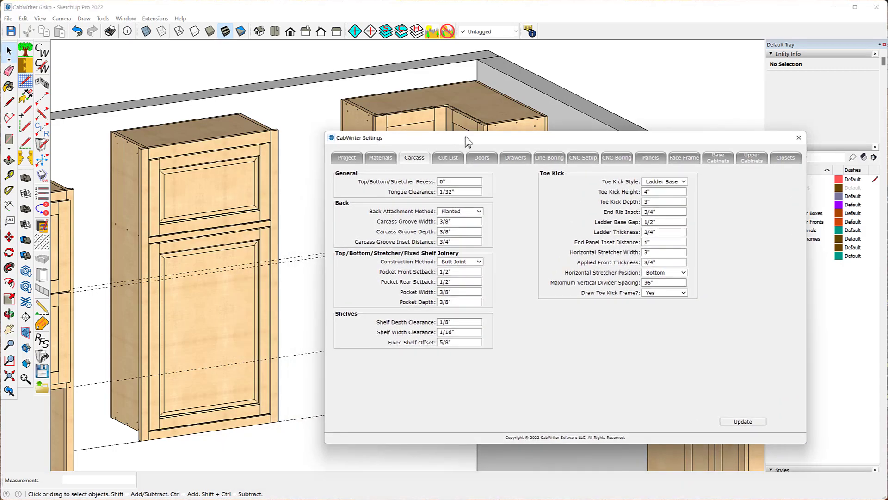
{"action": "left_click", "coordinate": [177, 151]}
{"action": "right_click", "coordinate": [177, 151]}
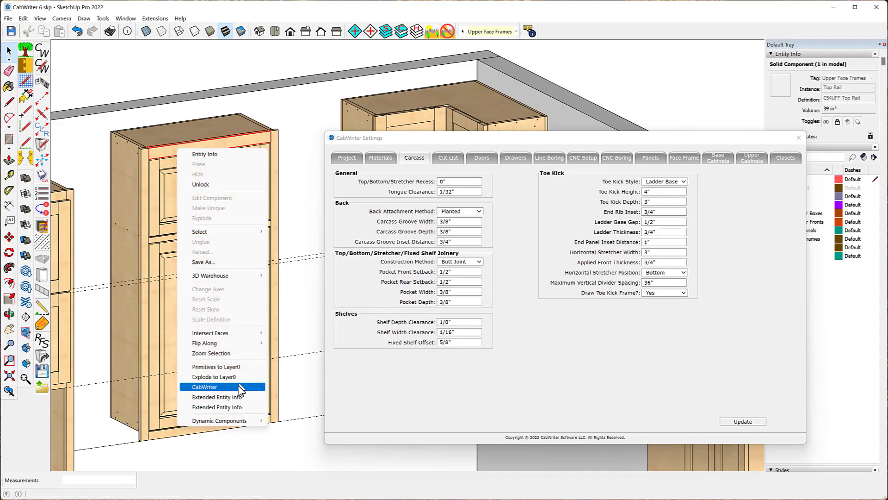
{"action": "mouse_move", "coordinate": [252, 387]}
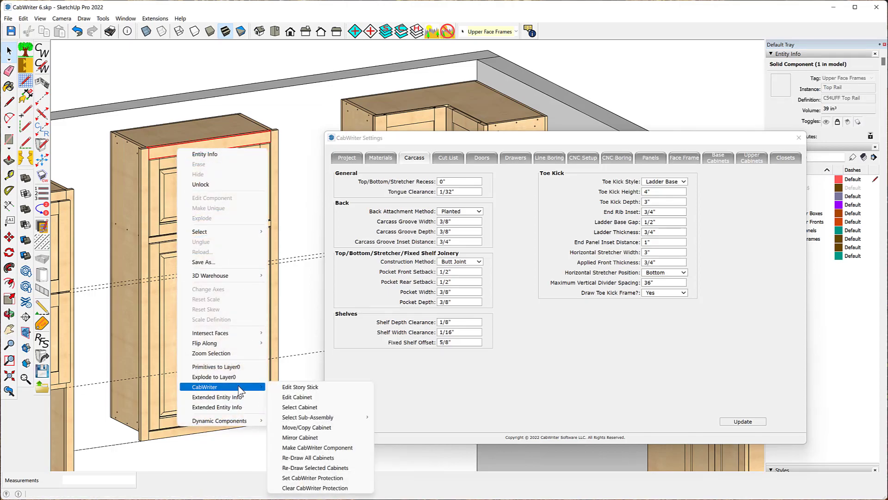
{"action": "left_click", "coordinate": [304, 468]}
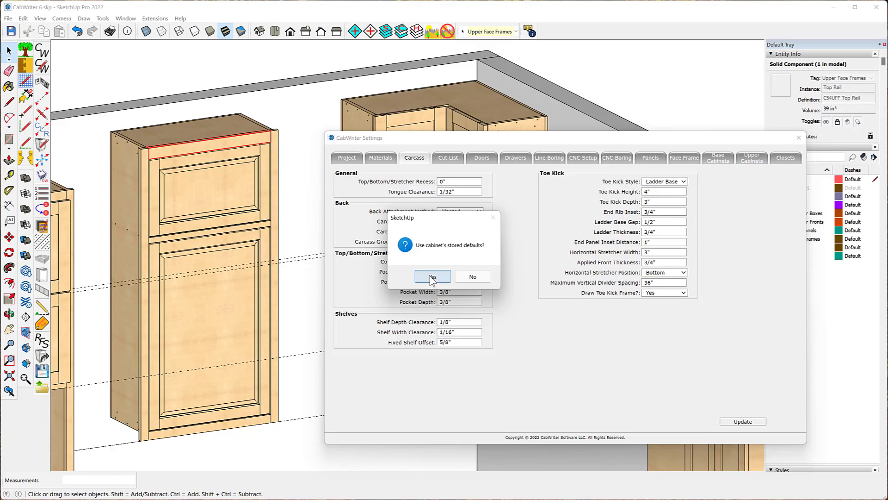
{"action": "left_click", "coordinate": [473, 277]}
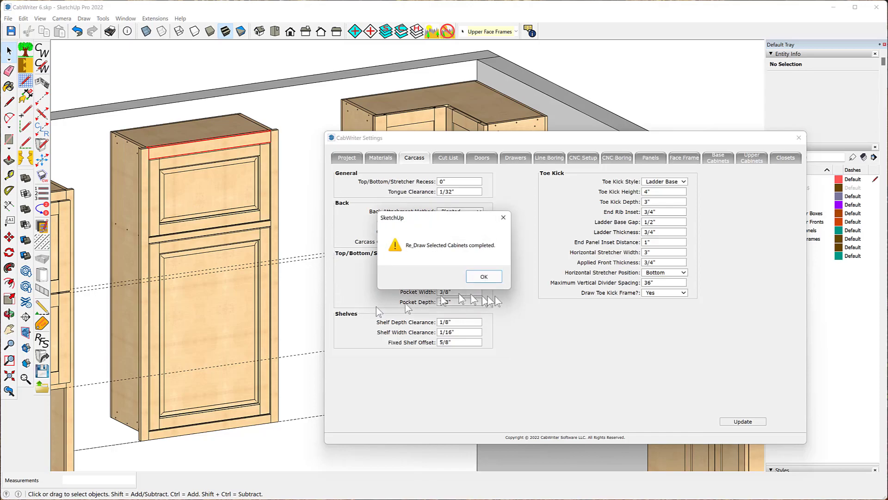
{"action": "left_click", "coordinate": [483, 277]}
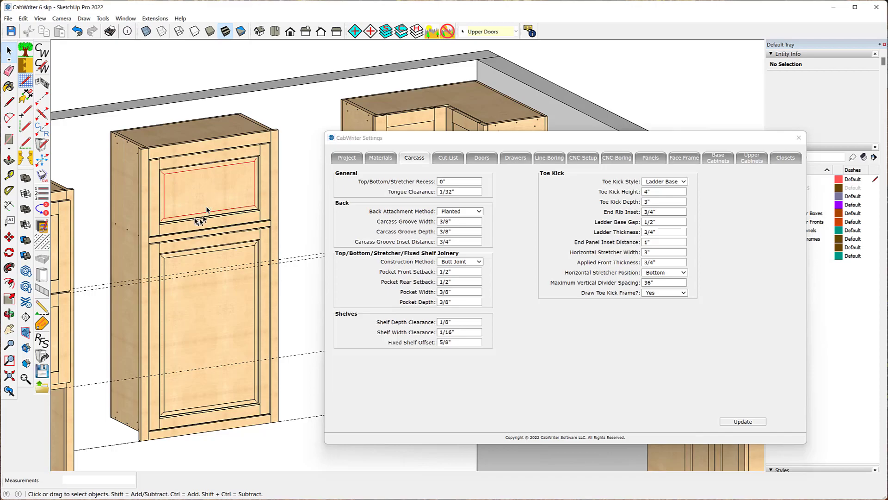
- Reopen CabWriter Settings and view the Face Frame settings
{"action": "left_click", "coordinate": [198, 216]}
{"action": "left_click", "coordinate": [43, 357]}
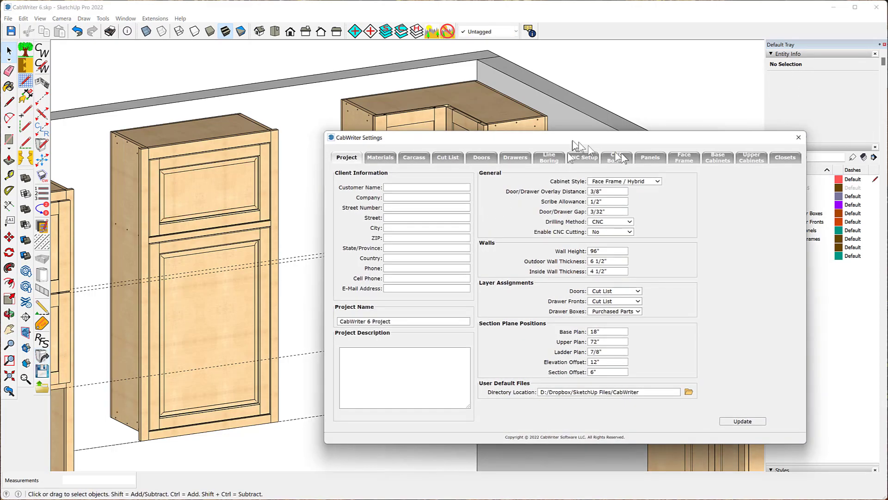
{"action": "left_click", "coordinate": [684, 158]}
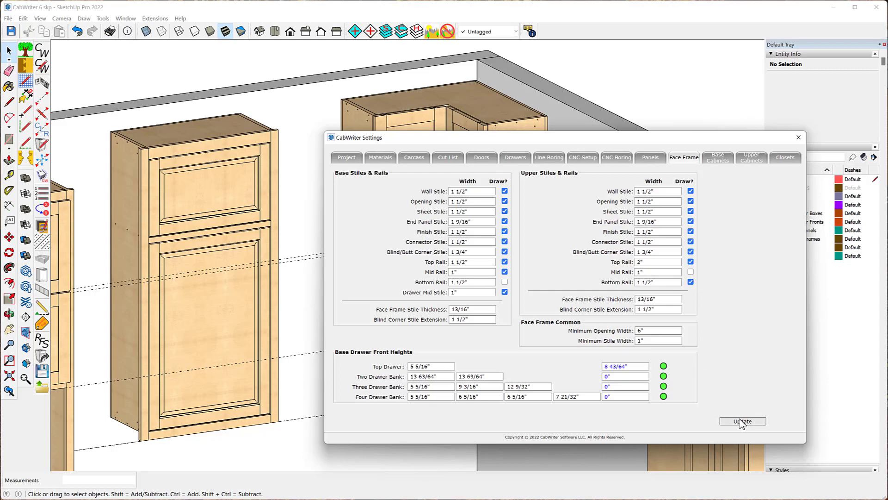
- Redraw the tall upper cabinet again from its door panel without using stored defaults
{"action": "right_click", "coordinate": [212, 200]}
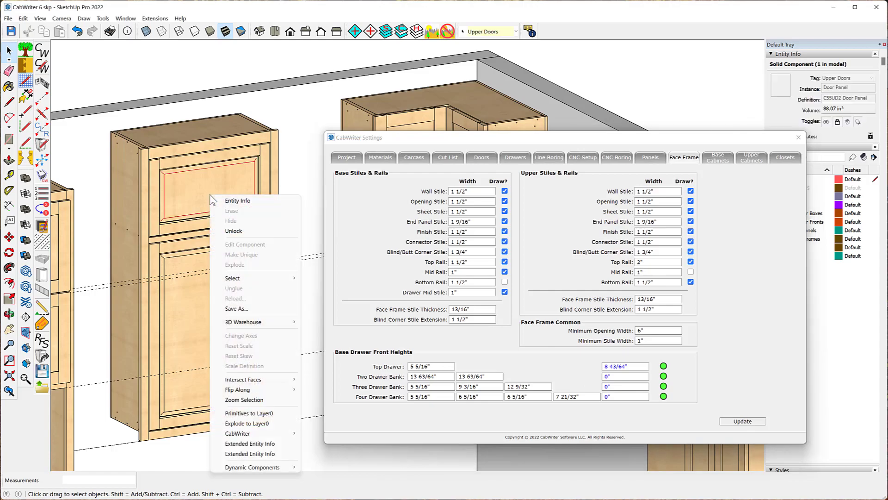
{"action": "mouse_move", "coordinate": [252, 433]}
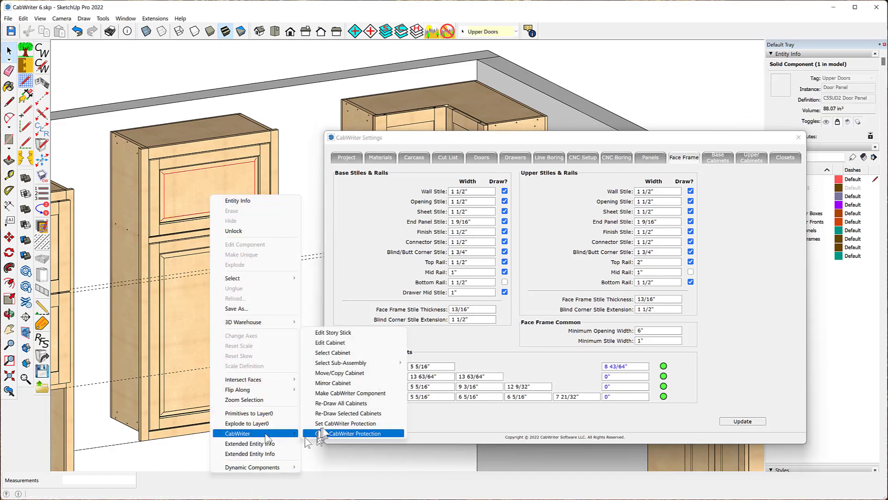
{"action": "left_click", "coordinate": [327, 413]}
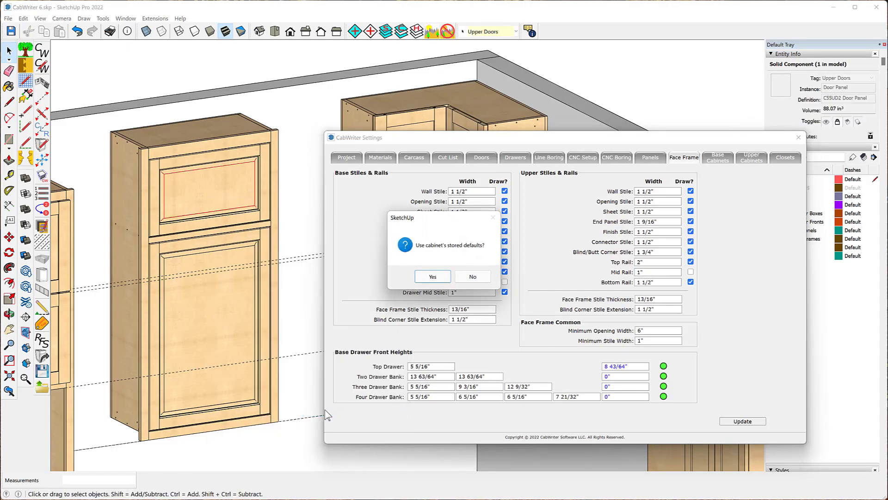
{"action": "left_click", "coordinate": [472, 277]}
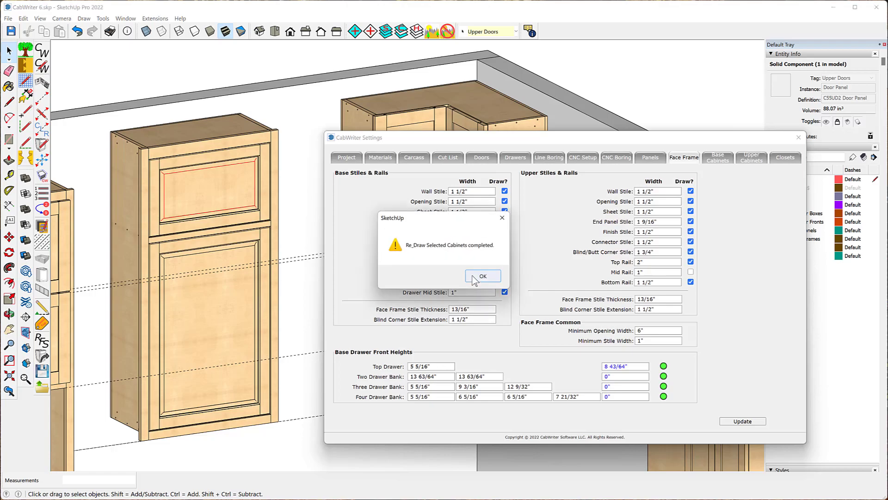
{"action": "left_click", "coordinate": [484, 277]}
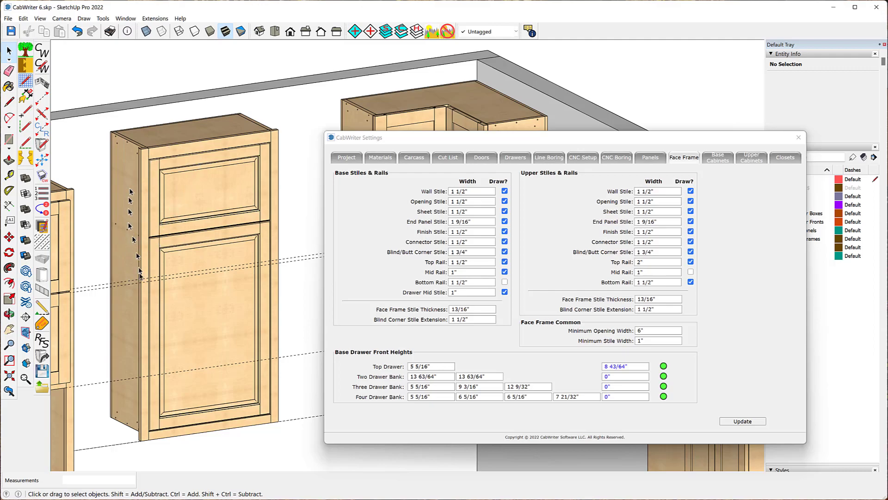
- Set Stacked Cabinet to No in the Upper Cabinets settings and update
{"action": "scroll", "coordinate": [138, 188], "scroll_direction": "down", "scroll_amount": 2}
{"action": "scroll", "coordinate": [139, 188], "scroll_direction": "down", "scroll_amount": 3}
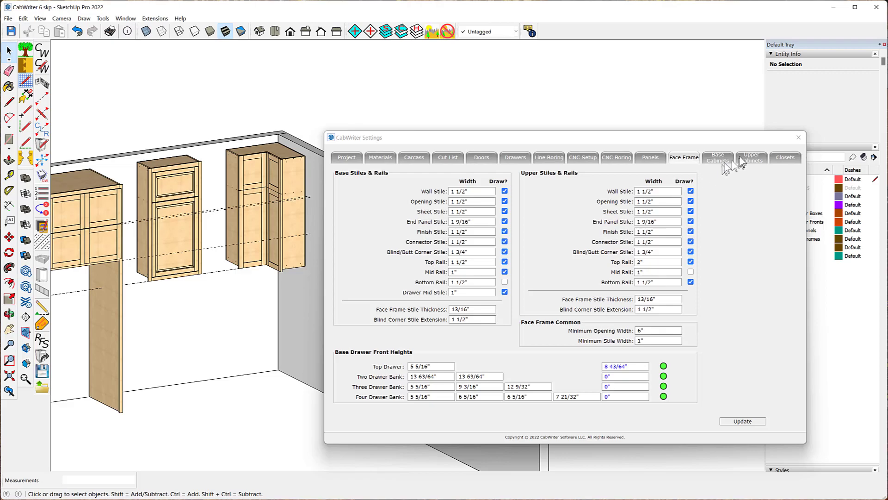
{"action": "left_click", "coordinate": [752, 158]}
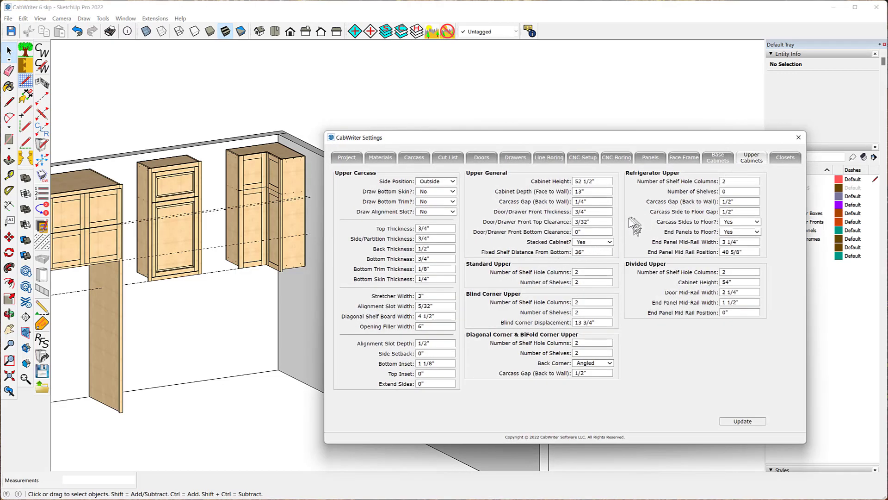
{"action": "left_click", "coordinate": [609, 242]}
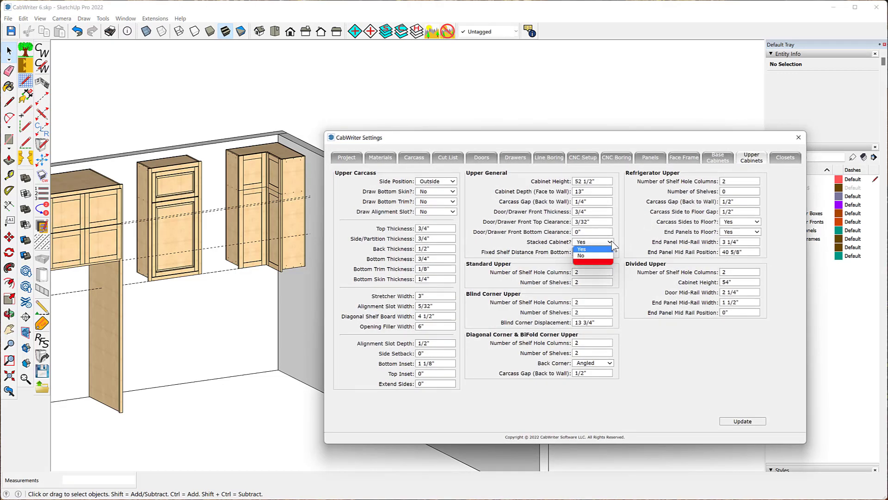
{"action": "left_click", "coordinate": [596, 255]}
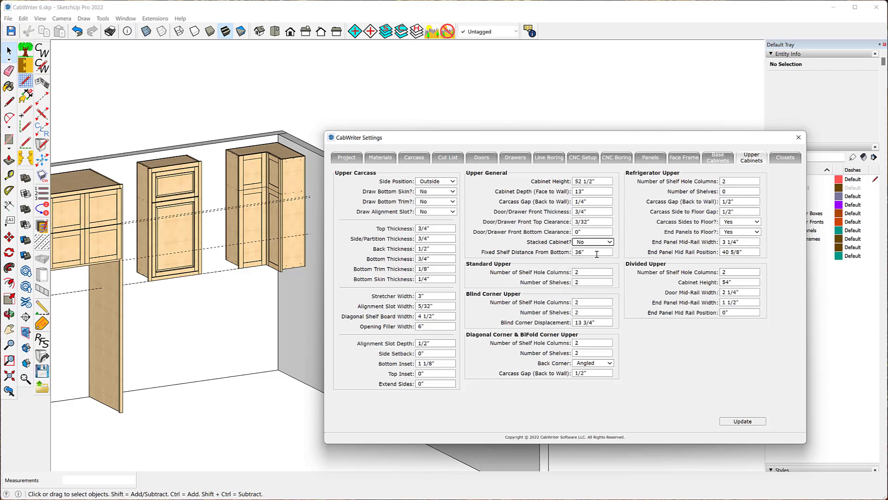
{"action": "left_click", "coordinate": [739, 422]}
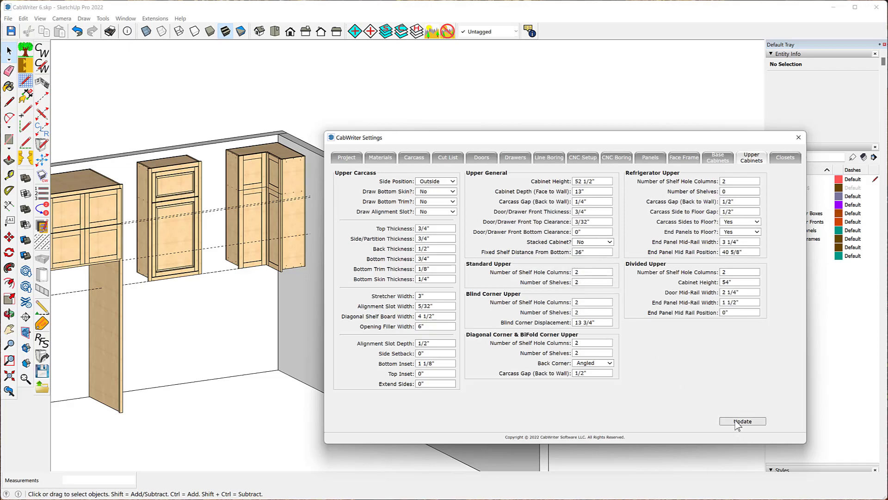
- Redraw the middle upper cabinet without using its stored defaults
{"action": "left_click", "coordinate": [165, 185]}
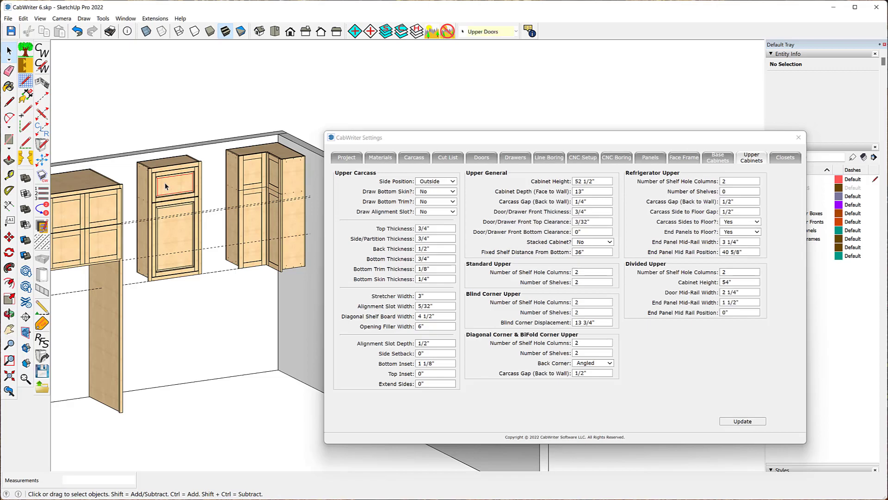
{"action": "right_click", "coordinate": [165, 184]}
{"action": "mouse_move", "coordinate": [202, 422]}
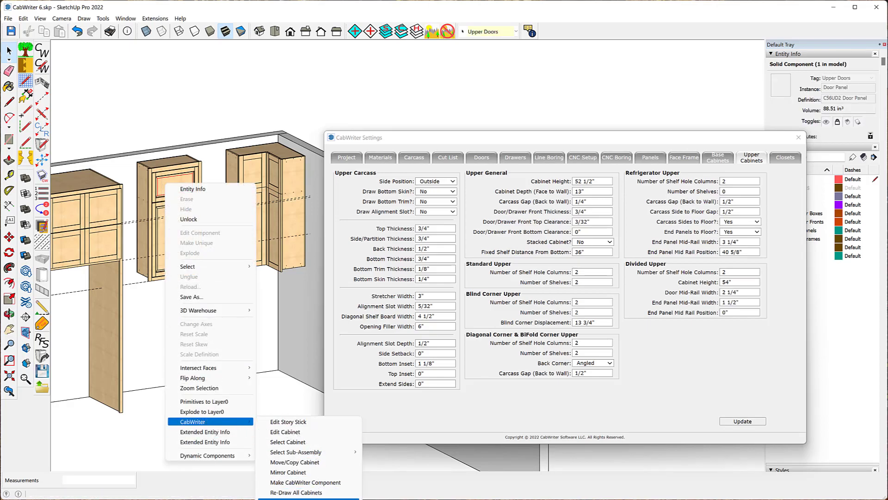
{"action": "left_click", "coordinate": [305, 497]}
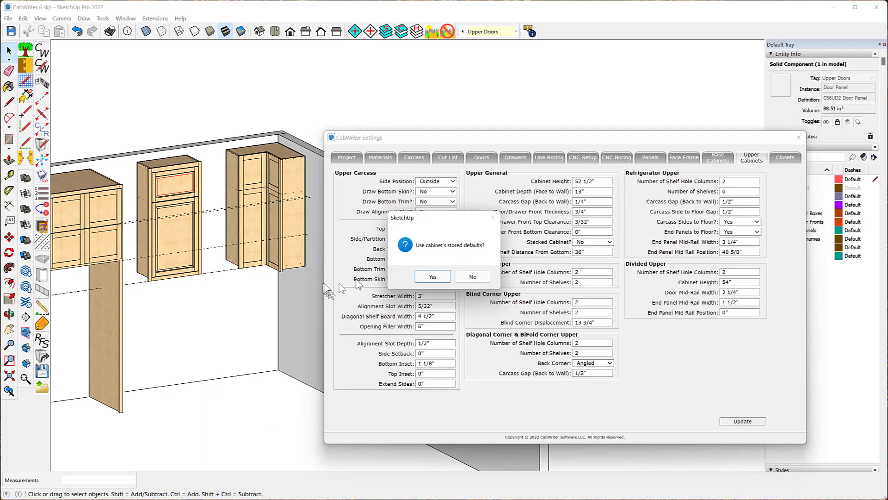
{"action": "left_click", "coordinate": [477, 279]}
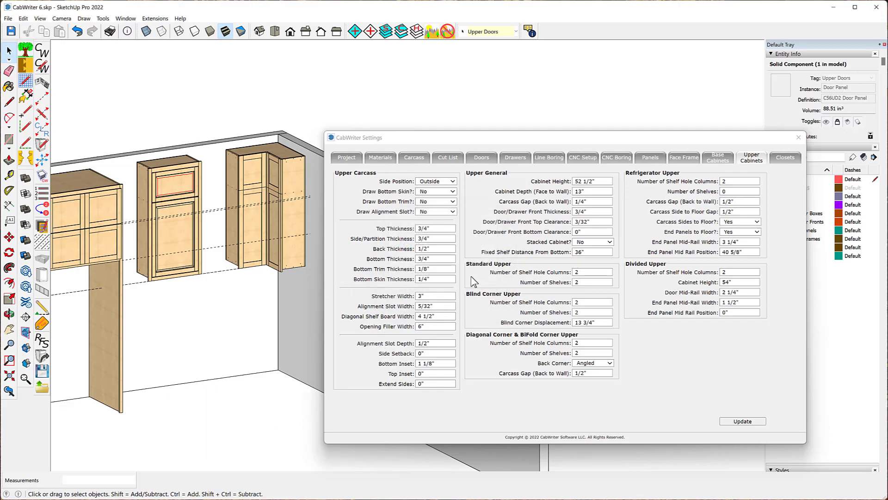
{"action": "left_click", "coordinate": [479, 279]}
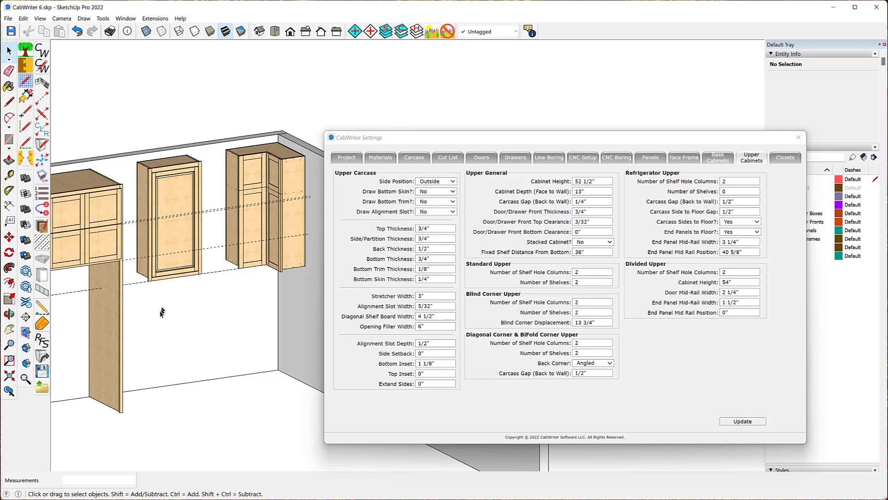
- Close the CabWriter Settings window and zoom to the whole model
{"action": "scroll", "coordinate": [74, 228], "scroll_direction": "down", "scroll_amount": 5}
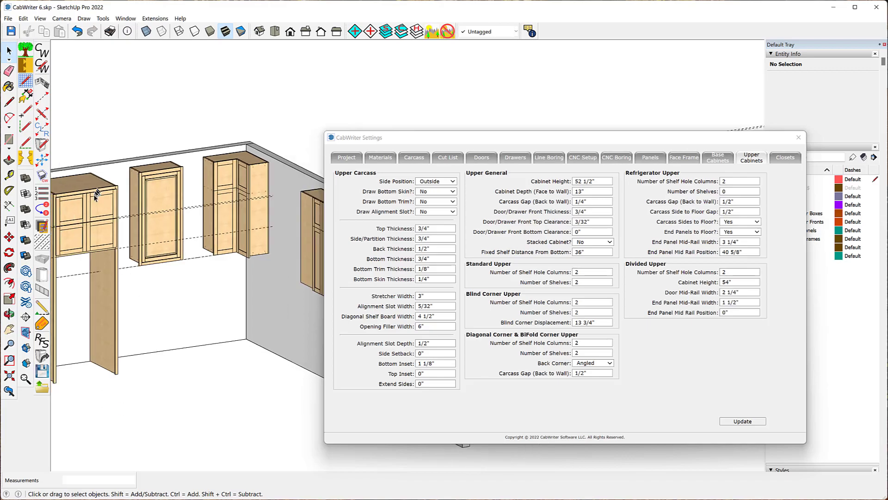
{"action": "scroll", "coordinate": [74, 227], "scroll_direction": "down", "scroll_amount": 1}
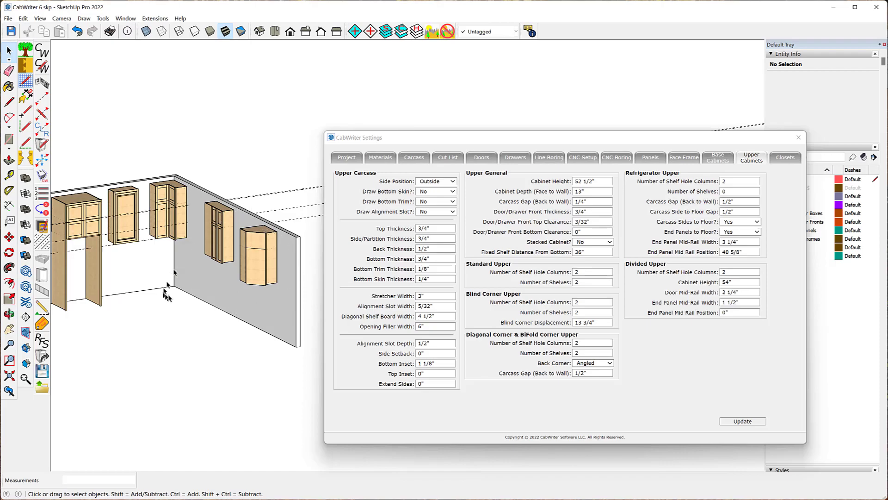
{"action": "left_click", "coordinate": [799, 136]}
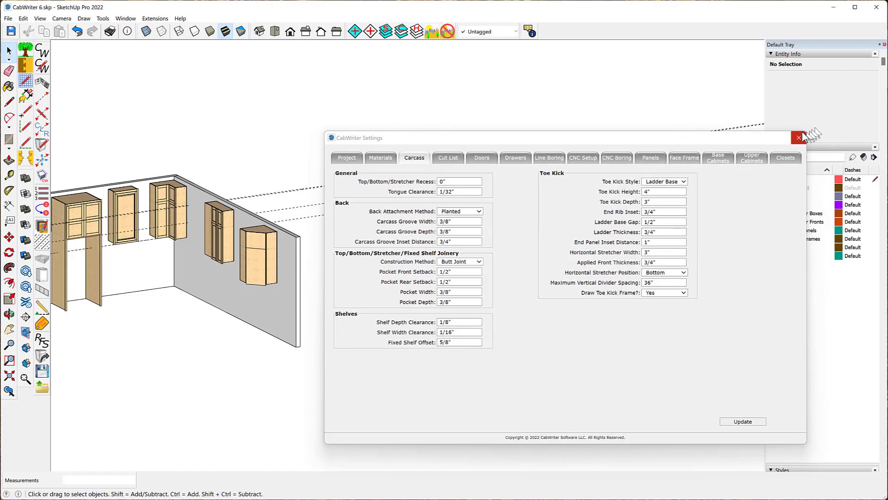
{"action": "left_click", "coordinate": [799, 137]}
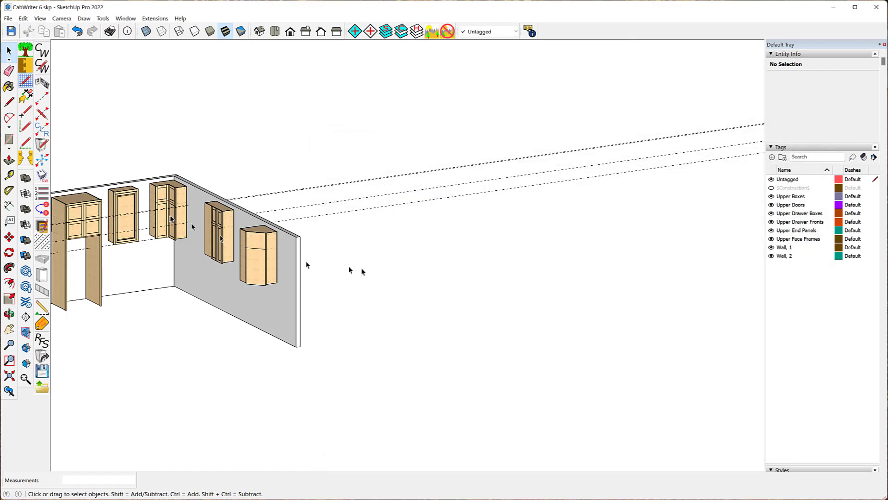
{"action": "left_click", "coordinate": [9, 376]}
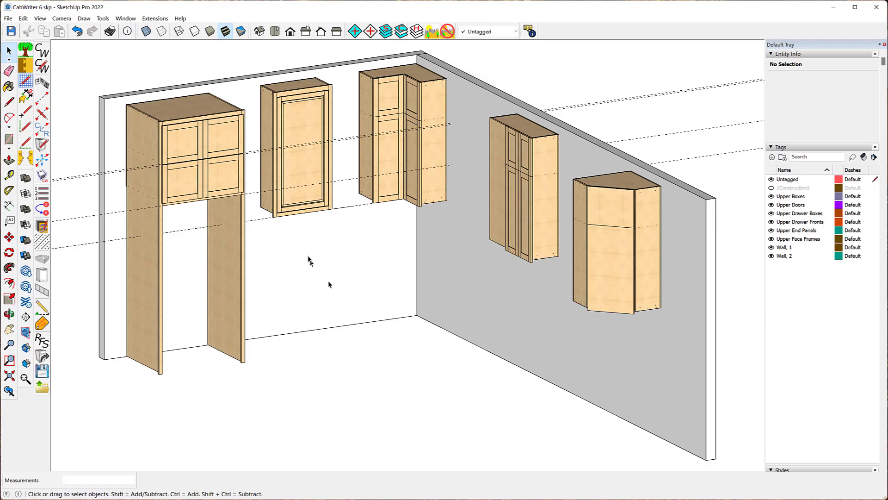
- Hide the Upper Doors tag to inspect the cabinet interiors
{"action": "left_click_drag", "start_coordinate": [785, 216], "coordinate": [787, 210]}
{"action": "left_click", "coordinate": [771, 205]}
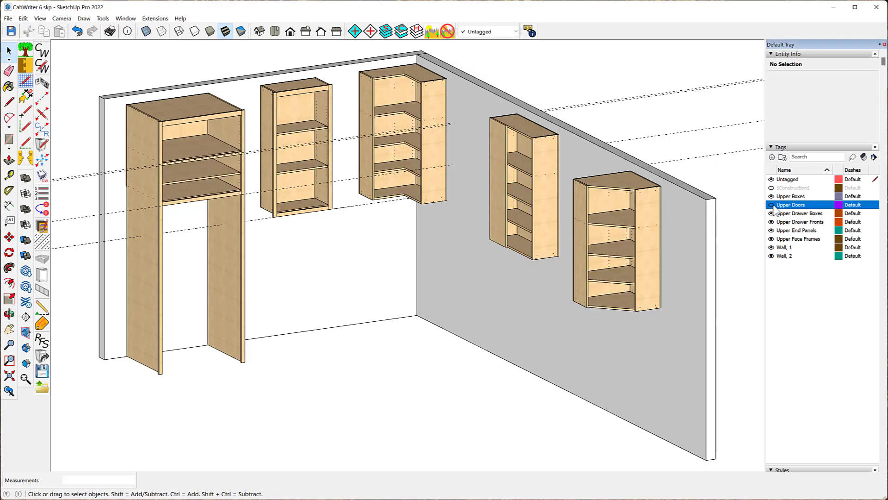
{"action": "middle_click_drag", "start_coordinate": [341, 193], "coordinate": [2, 259]}
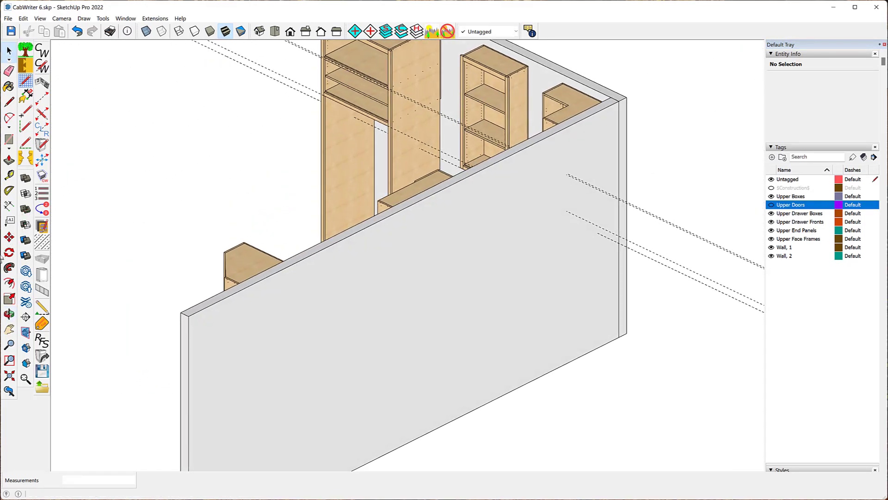
- Examine the shelves inside the upper cabinets along the first wall with their doors hidden
{"action": "scroll", "coordinate": [458, 104], "scroll_direction": "up", "scroll_amount": 5}
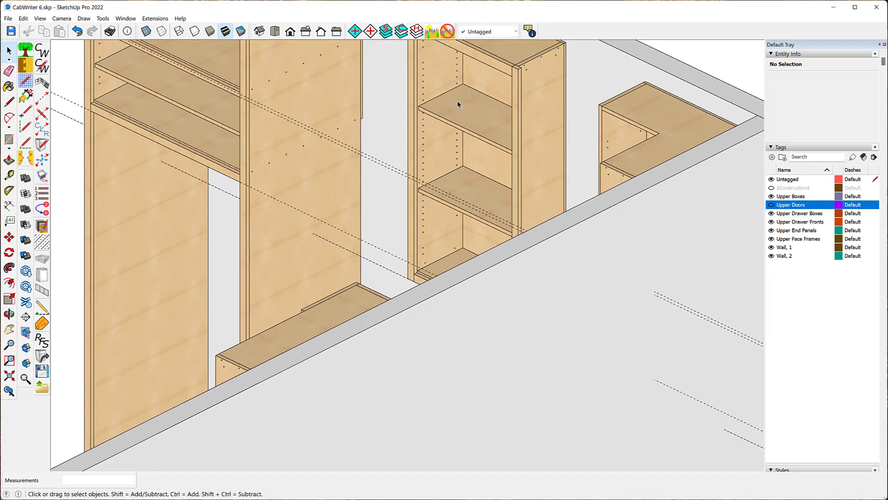
{"action": "scroll", "coordinate": [458, 104], "scroll_direction": "up", "scroll_amount": 1}
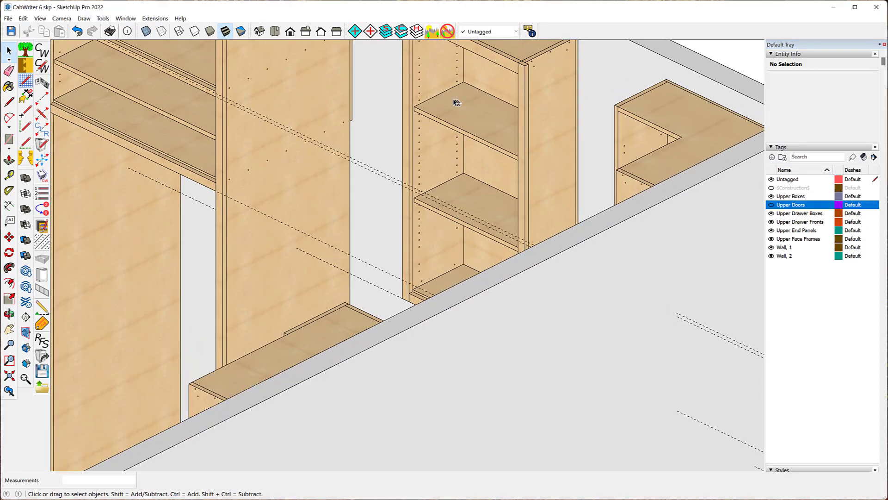
{"action": "scroll", "coordinate": [470, 93], "scroll_direction": "down", "scroll_amount": 2}
{"action": "scroll", "coordinate": [471, 93], "scroll_direction": "down", "scroll_amount": 2}
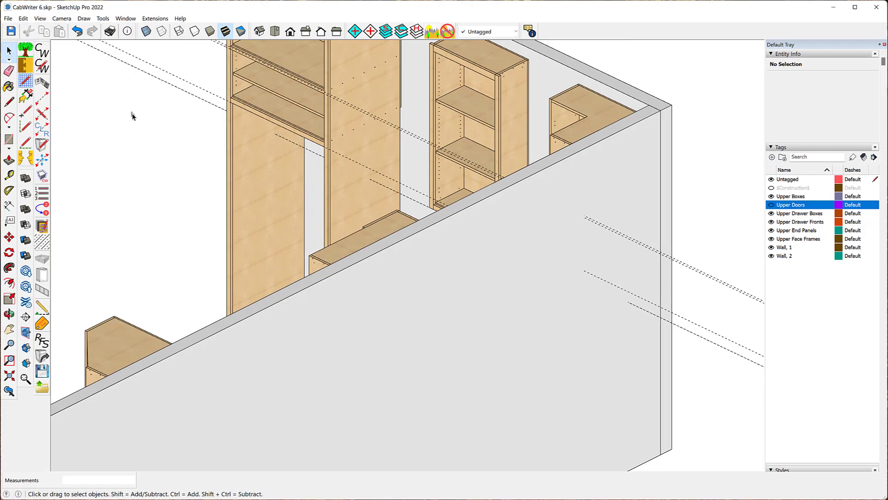
{"action": "scroll", "coordinate": [134, 130], "scroll_direction": "down", "scroll_amount": 3}
{"action": "scroll", "coordinate": [185, 87], "scroll_direction": "up", "scroll_amount": 6}
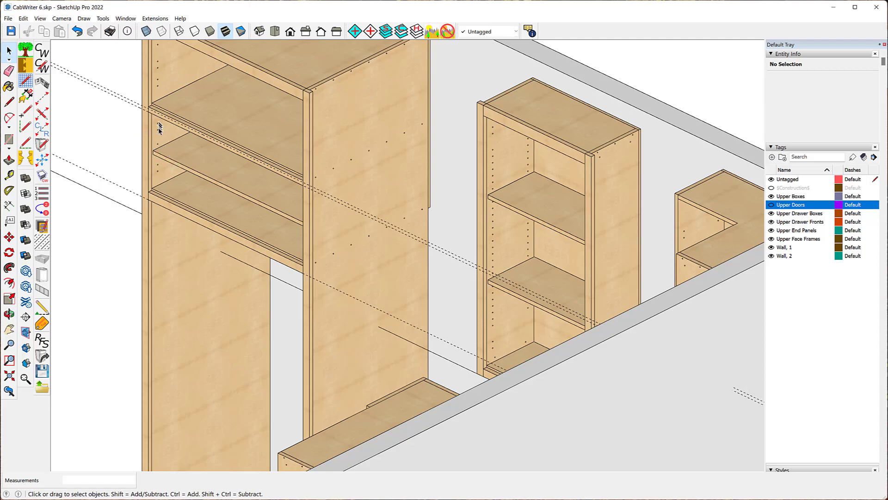
{"action": "scroll", "coordinate": [149, 218], "scroll_direction": "down", "scroll_amount": 1}
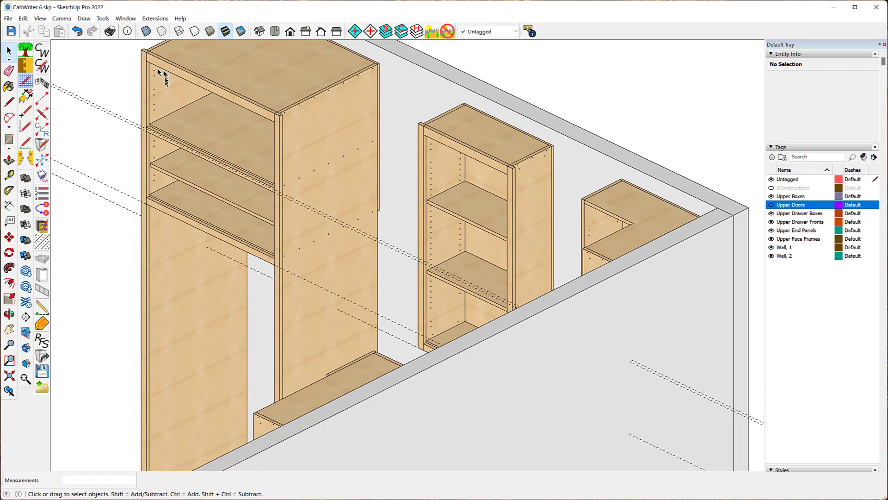
{"action": "middle_click_drag", "start_coordinate": [103, 129], "coordinate": [847, 121]}
{"action": "scroll", "coordinate": [511, 157], "scroll_direction": "down", "scroll_amount": 2}
{"action": "scroll", "coordinate": [451, 169], "scroll_direction": "down", "scroll_amount": 2}
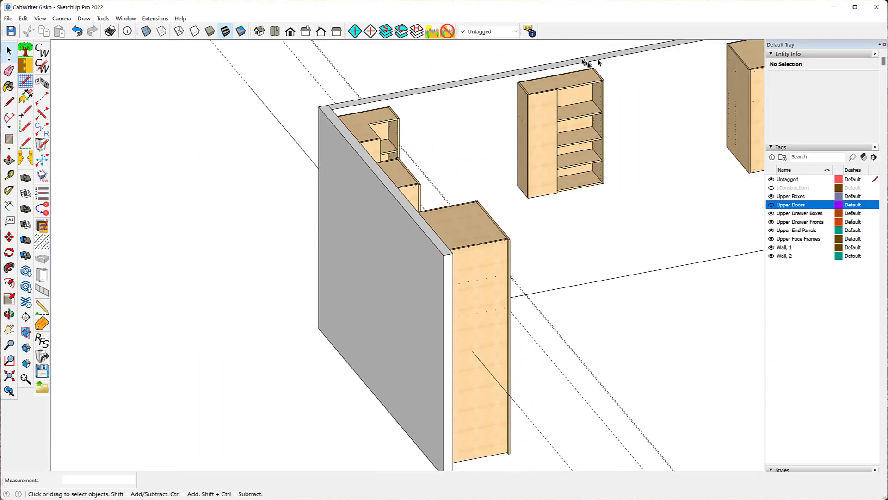
{"action": "scroll", "coordinate": [588, 64], "scroll_direction": "up", "scroll_amount": 6}
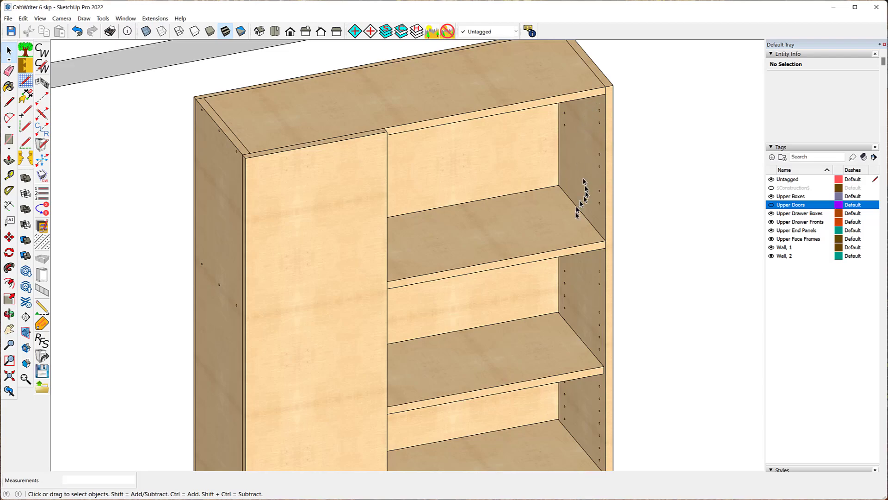
{"action": "scroll", "coordinate": [483, 174], "scroll_direction": "down", "scroll_amount": 2}
{"action": "scroll", "coordinate": [483, 174], "scroll_direction": "down", "scroll_amount": 1}
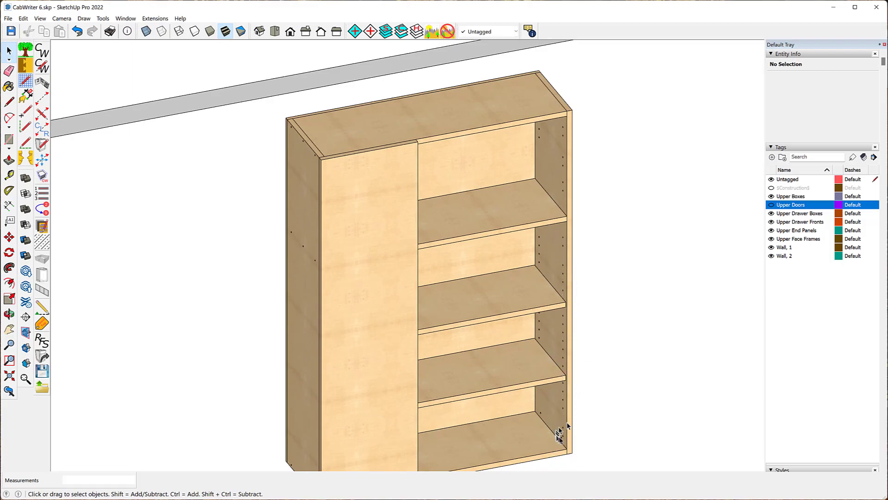
- Orbit around the remaining upper cabinets, including the corner cabinets, to inspect their shelf positions
{"action": "middle_click_drag", "start_coordinate": [627, 238], "coordinate": [231, 174]}
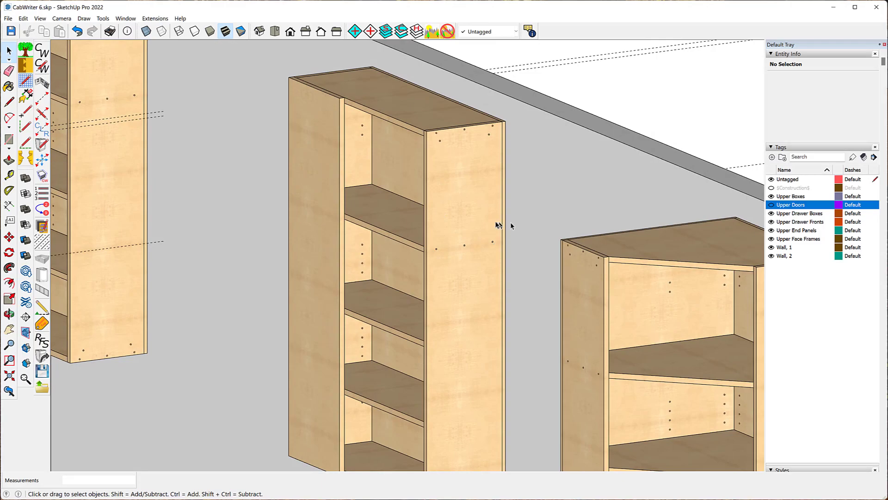
{"action": "middle_click_drag", "start_coordinate": [259, 210], "coordinate": [761, 258]}
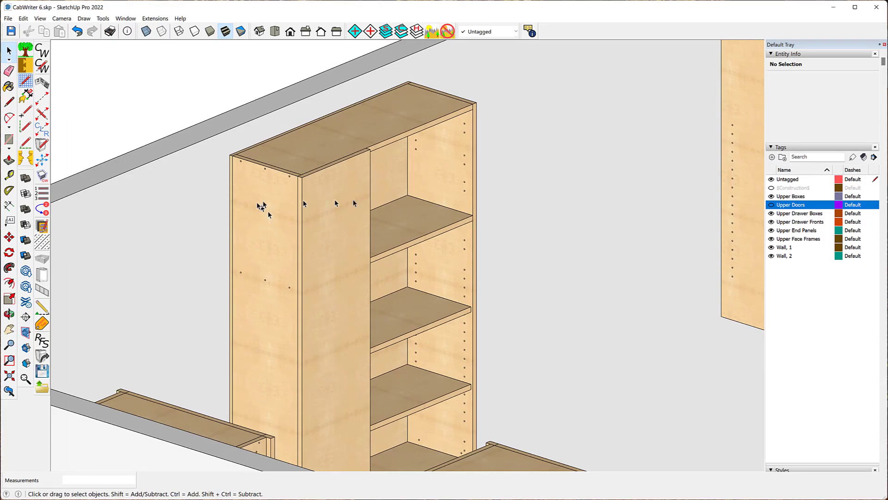
{"action": "middle_click_drag", "start_coordinate": [481, 199], "coordinate": [186, 185]}
{"action": "left_click_drag", "start_coordinate": [186, 185], "coordinate": [49, 177]}
{"action": "scroll", "coordinate": [126, 139], "scroll_direction": "down", "scroll_amount": 4}
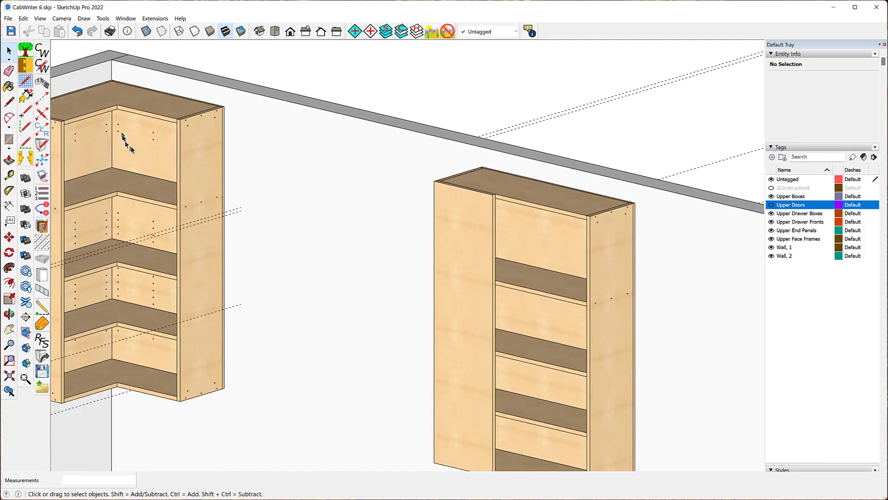
{"action": "scroll", "coordinate": [356, 174], "scroll_direction": "down", "scroll_amount": 3}
{"action": "scroll", "coordinate": [356, 175], "scroll_direction": "down", "scroll_amount": 2}
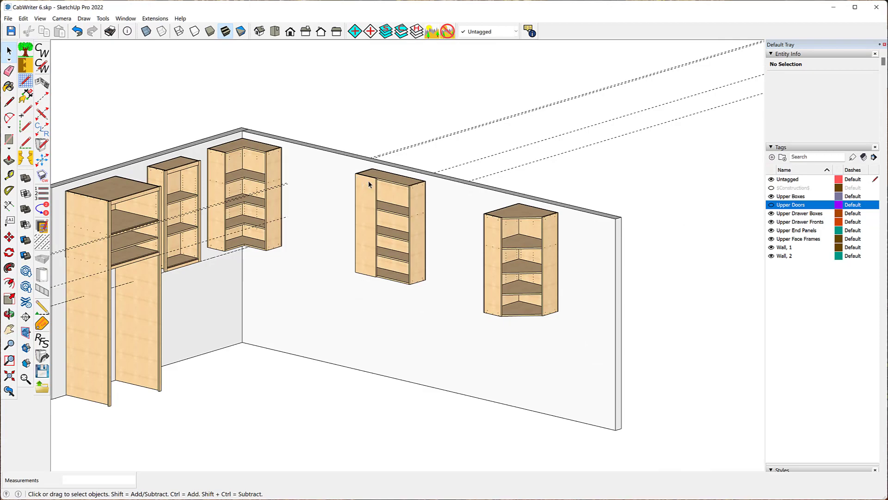
{"action": "scroll", "coordinate": [368, 180], "scroll_direction": "down", "scroll_amount": 1}
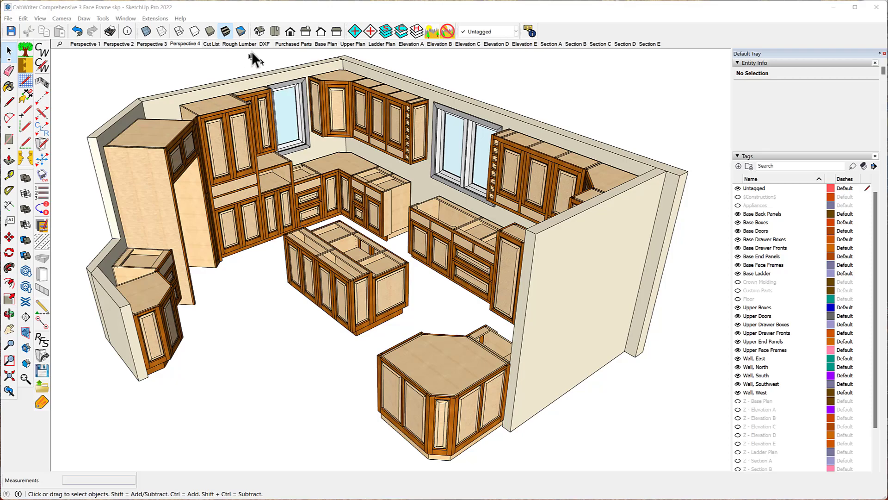
- Show the Purchased Parts scene of the face-frame kitchen model
{"action": "left_click", "coordinate": [293, 44]}
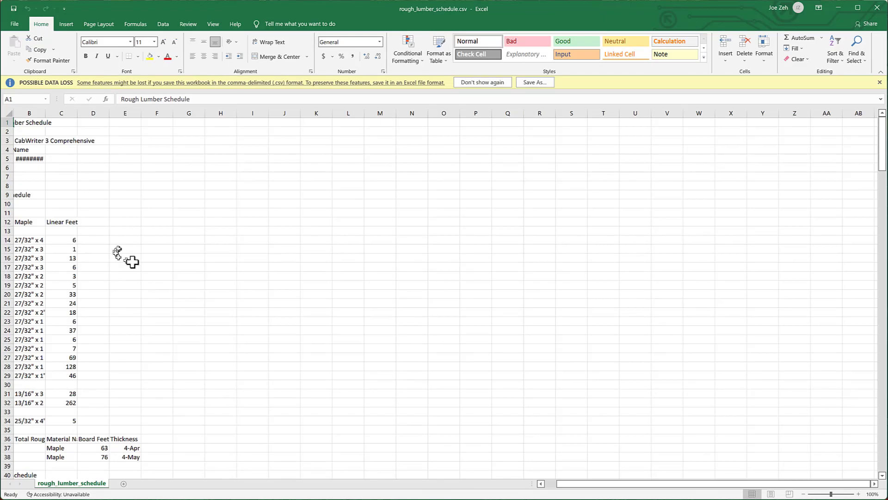
- Review the rough lumber schedule spreadsheet in Excel section by section
{"action": "scroll", "coordinate": [47, 257], "scroll_direction": "down", "scroll_amount": 3}
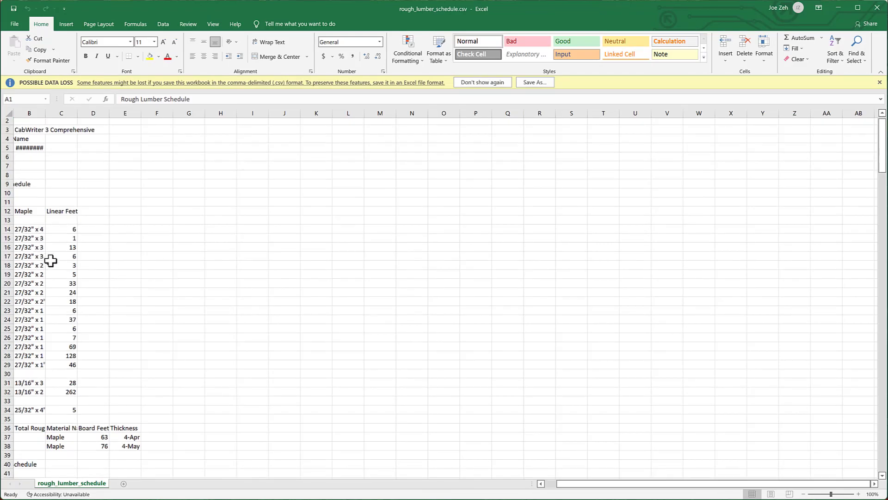
{"action": "scroll", "coordinate": [49, 258], "scroll_direction": "down", "scroll_amount": 5}
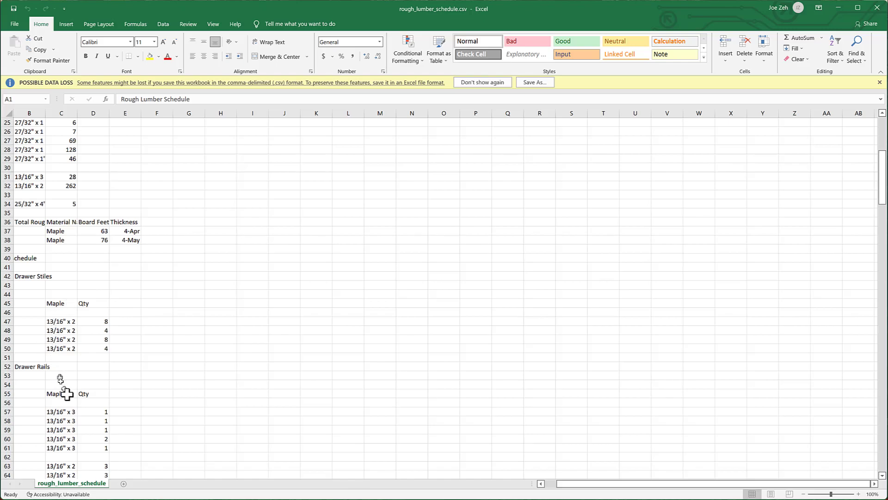
{"action": "scroll", "coordinate": [103, 337], "scroll_direction": "down", "scroll_amount": 9}
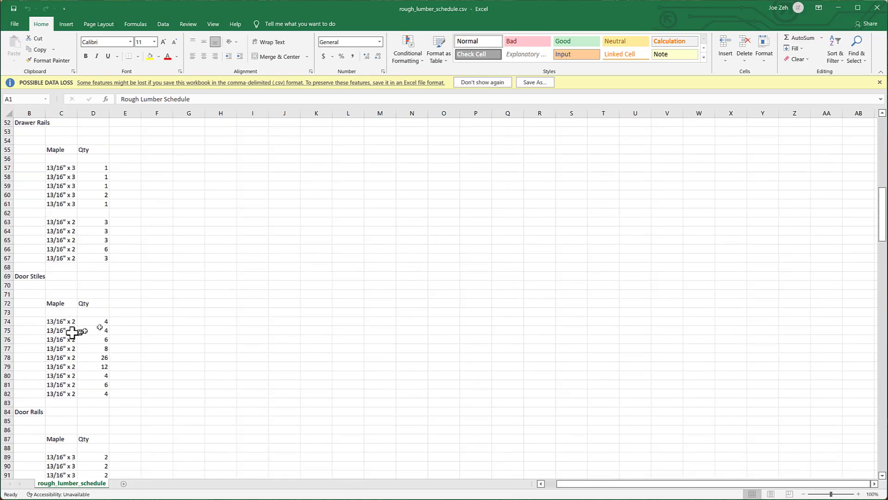
{"action": "scroll", "coordinate": [28, 296], "scroll_direction": "down", "scroll_amount": 9}
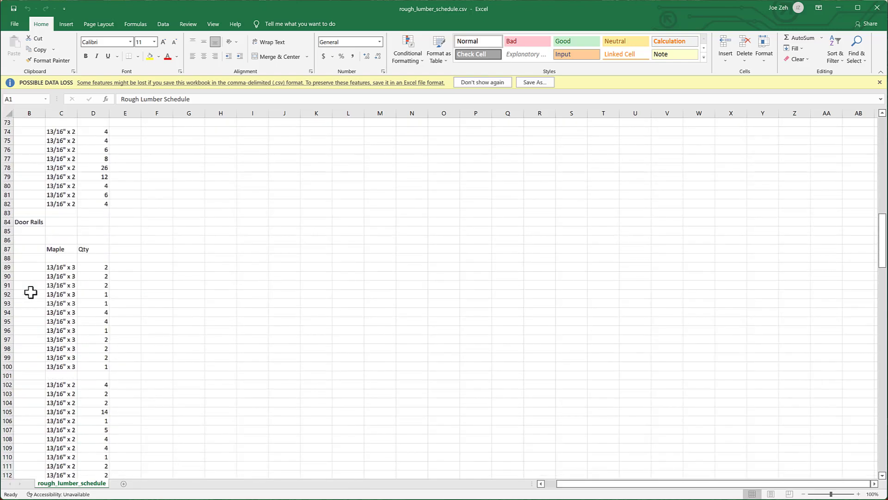
{"action": "scroll", "coordinate": [31, 292], "scroll_direction": "down", "scroll_amount": 10}
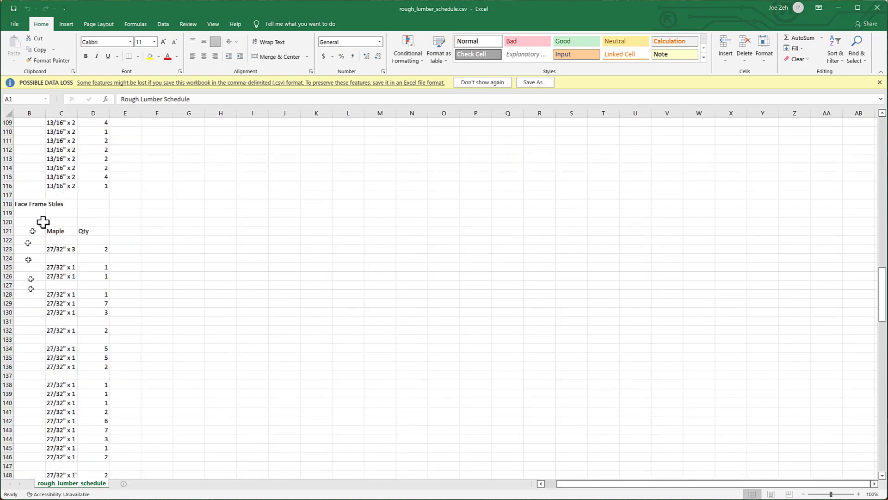
{"action": "scroll", "coordinate": [46, 223], "scroll_direction": "down", "scroll_amount": 11}
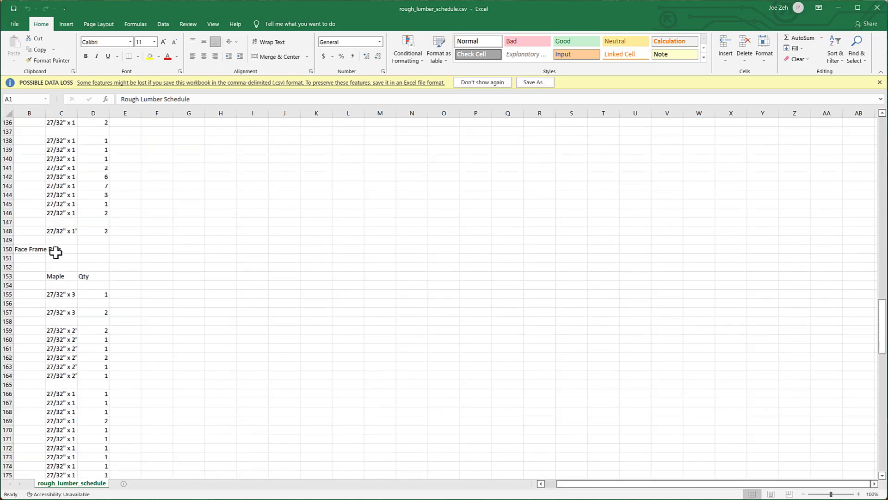
{"action": "scroll", "coordinate": [49, 264], "scroll_direction": "down", "scroll_amount": 15}
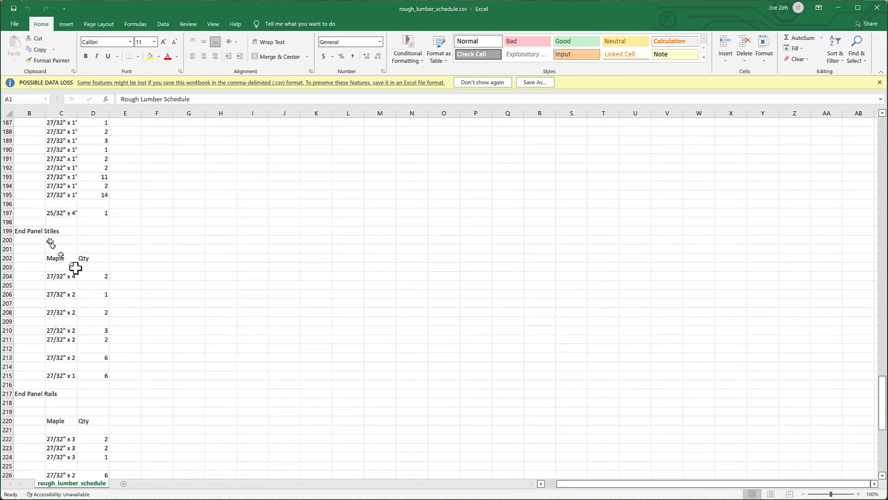
{"action": "scroll", "coordinate": [65, 273], "scroll_direction": "down", "scroll_amount": 6}
{"action": "scroll", "coordinate": [64, 289], "scroll_direction": "down", "scroll_amount": 5}
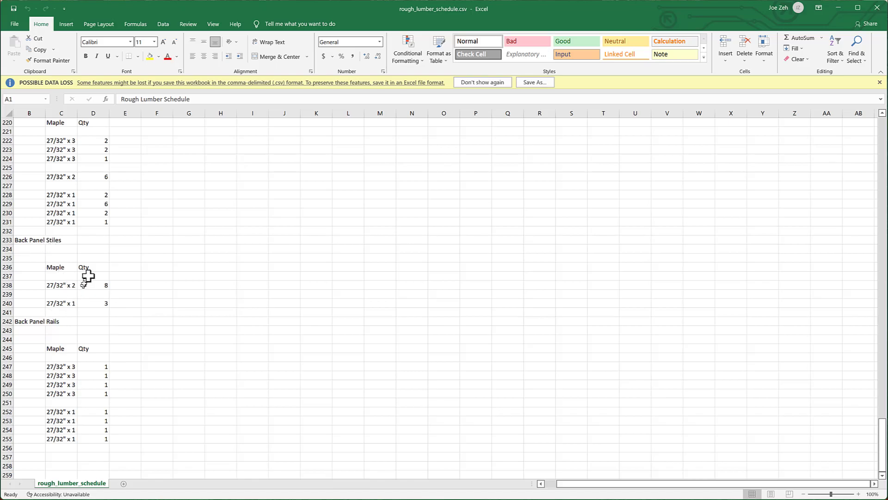
{"action": "scroll", "coordinate": [86, 279], "scroll_direction": "down", "scroll_amount": 10}
{"action": "scroll", "coordinate": [87, 281], "scroll_direction": "up", "scroll_amount": 20}
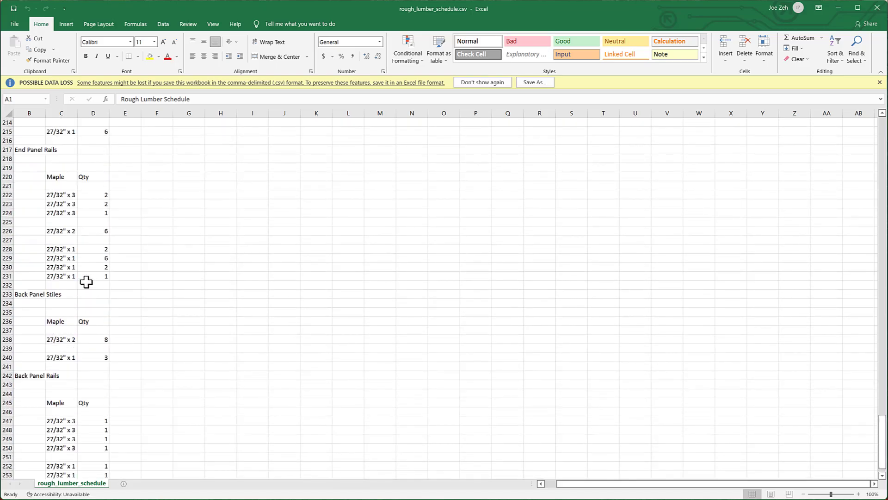
{"action": "scroll", "coordinate": [86, 282], "scroll_direction": "up", "scroll_amount": 20}
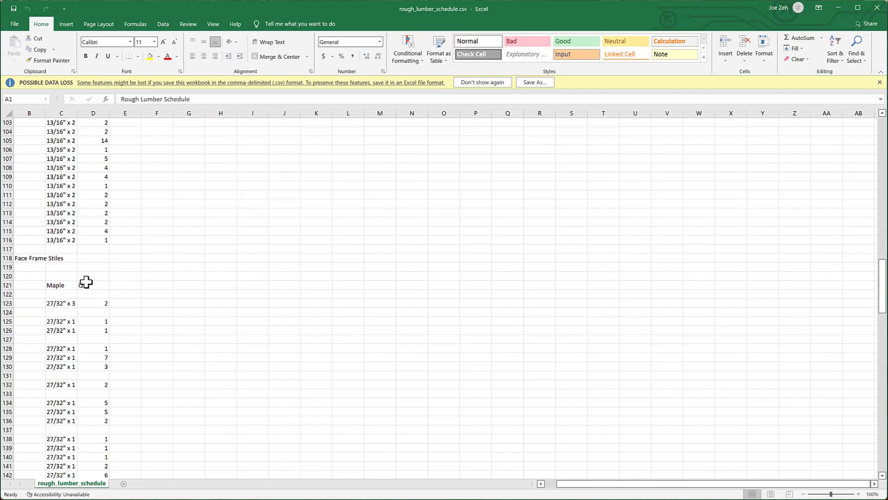
{"action": "scroll", "coordinate": [86, 281], "scroll_direction": "up", "scroll_amount": 17}
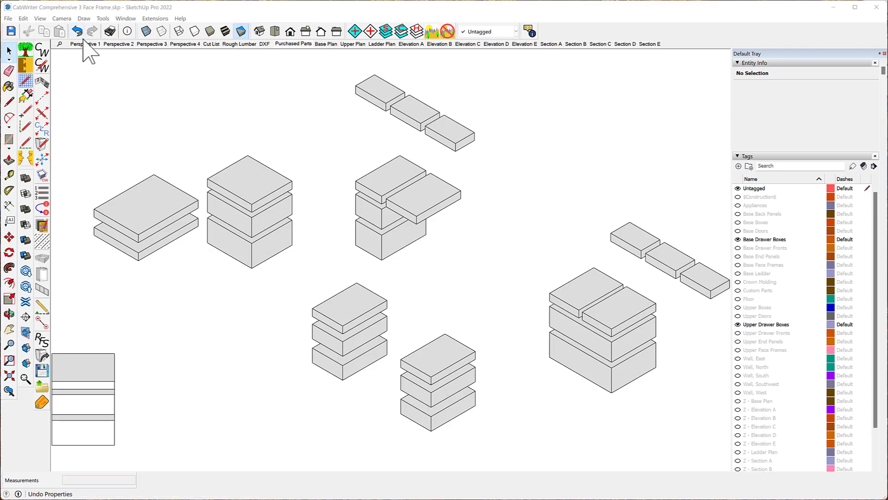
- Start Create Drawer Box Parts and set it to replace by scene using the Purchased Parts scene
{"action": "left_click", "coordinate": [85, 19]}
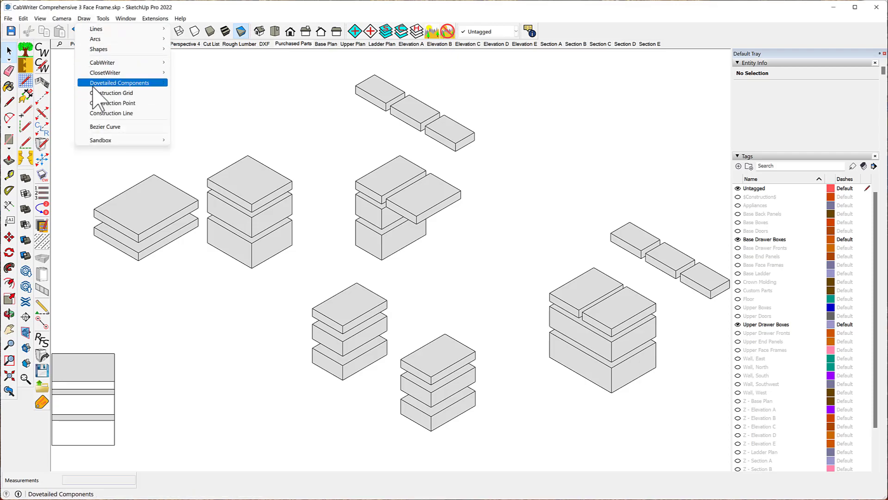
{"action": "mouse_move", "coordinate": [111, 74]}
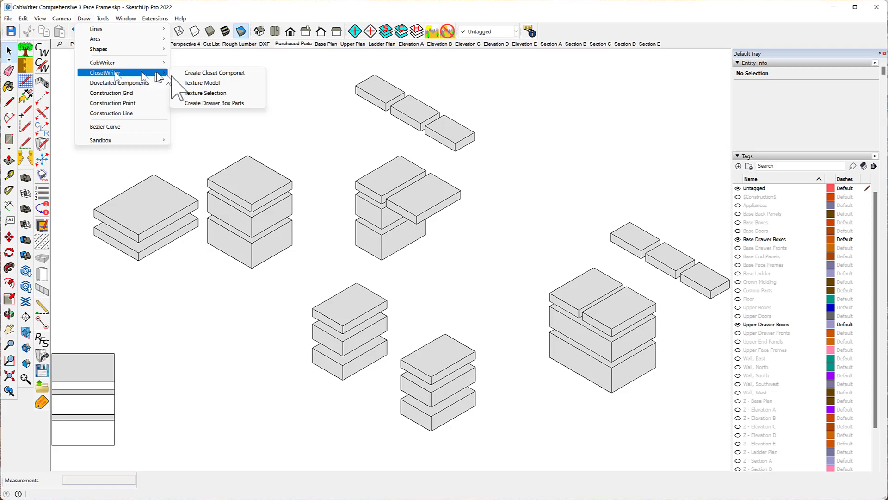
{"action": "left_click", "coordinate": [230, 105]}
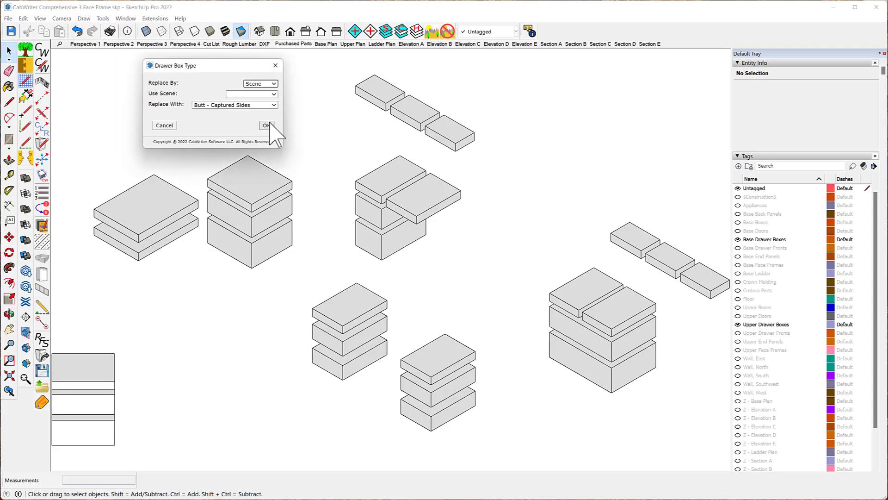
{"action": "left_click", "coordinate": [275, 84]}
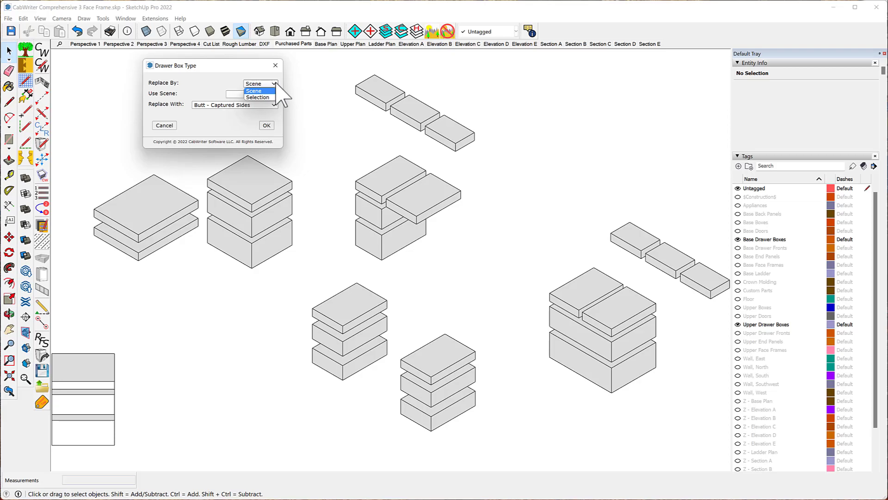
{"action": "left_click", "coordinate": [276, 91]}
{"action": "left_click", "coordinate": [274, 94]}
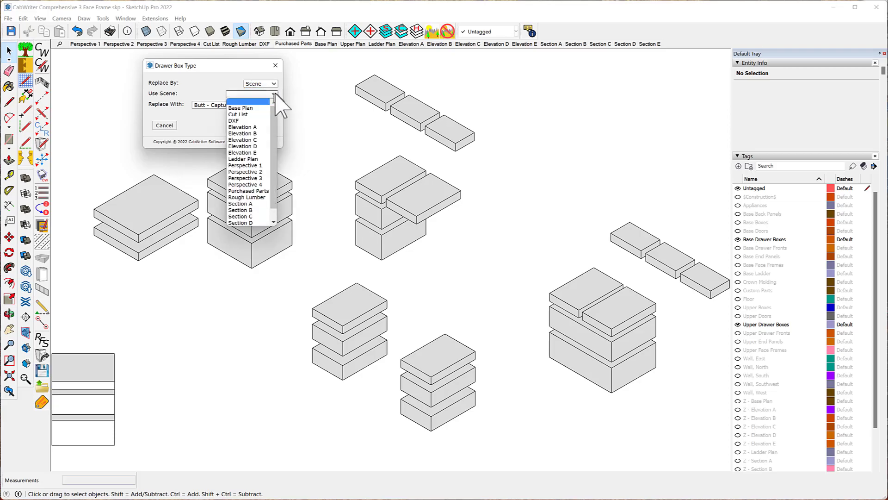
{"action": "left_click", "coordinate": [249, 190]}
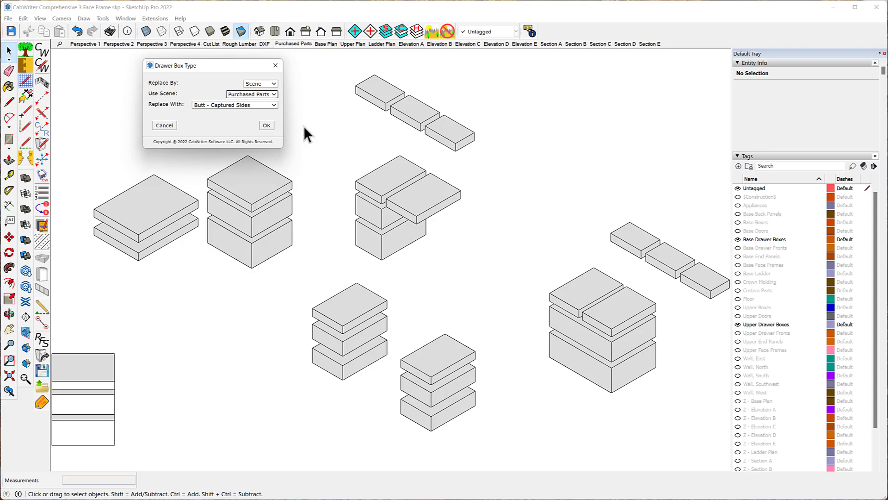
- Choose Butt - Captured Sides as the replacement drawer box type and confirm
{"action": "left_click", "coordinate": [274, 105]}
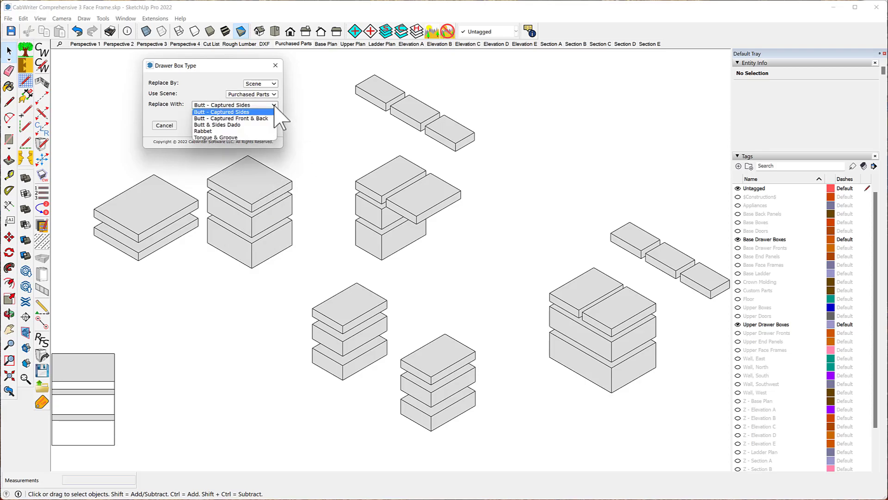
{"action": "left_click", "coordinate": [238, 111]}
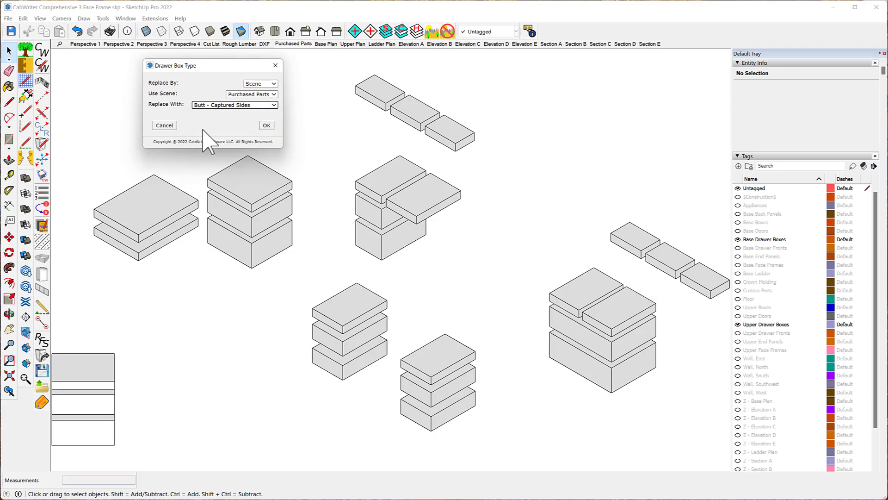
{"action": "left_click", "coordinate": [266, 125]}
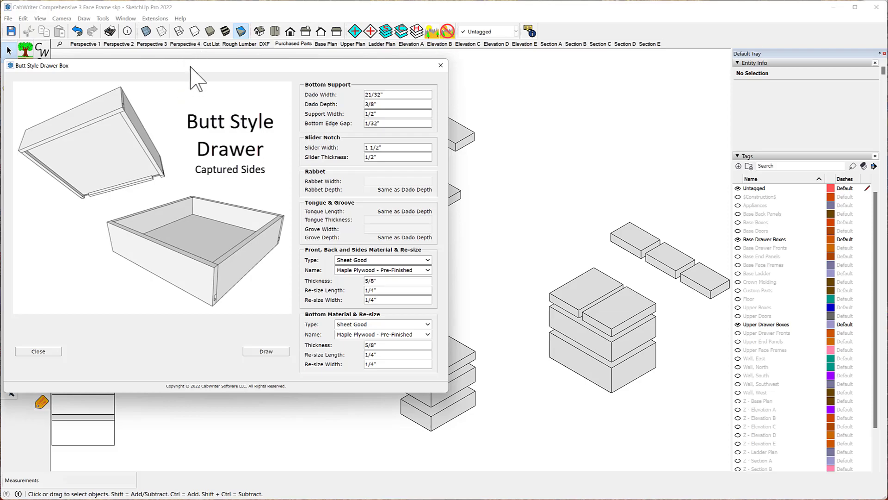
{"action": "left_click_drag", "start_coordinate": [190, 66], "coordinate": [282, 69]}
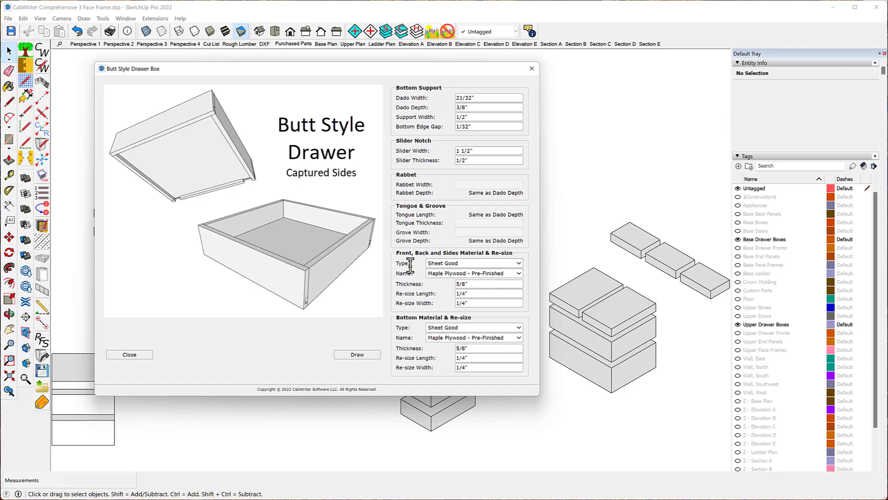
- Set the front, back and sides material type to Rough Lumber with Birch as the material name
{"action": "left_click", "coordinate": [519, 263]}
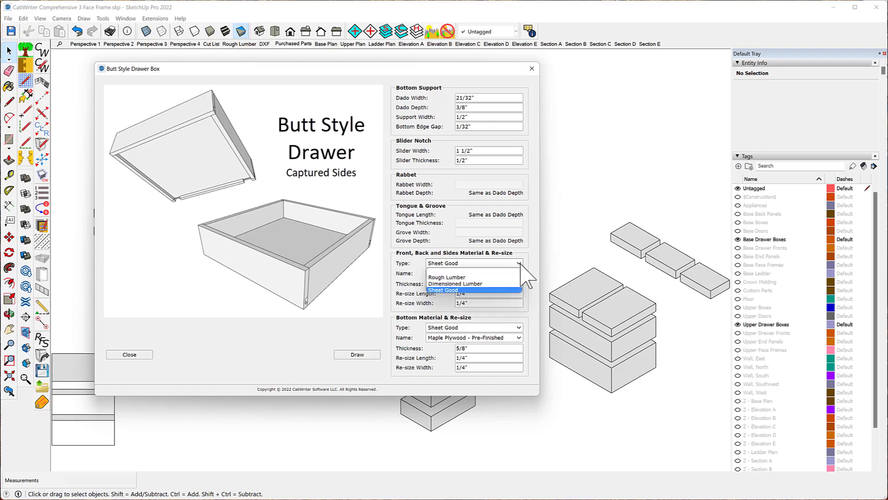
{"action": "left_click", "coordinate": [475, 278]}
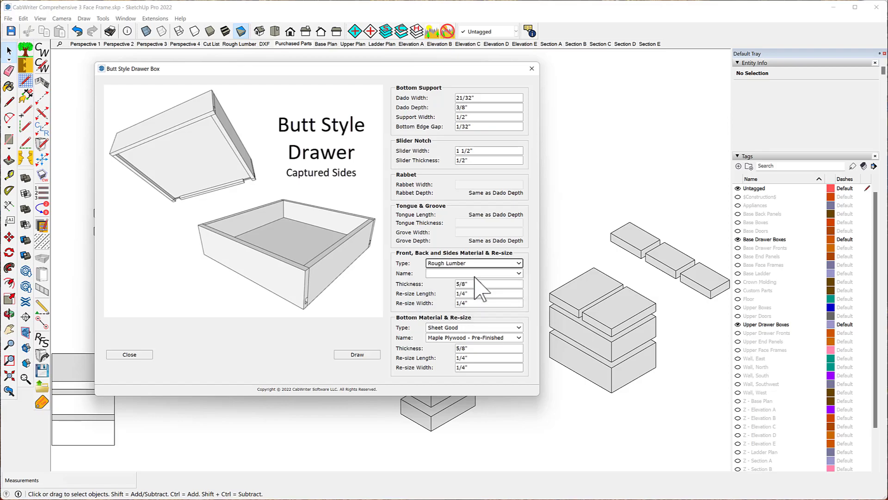
{"action": "left_click", "coordinate": [519, 274]}
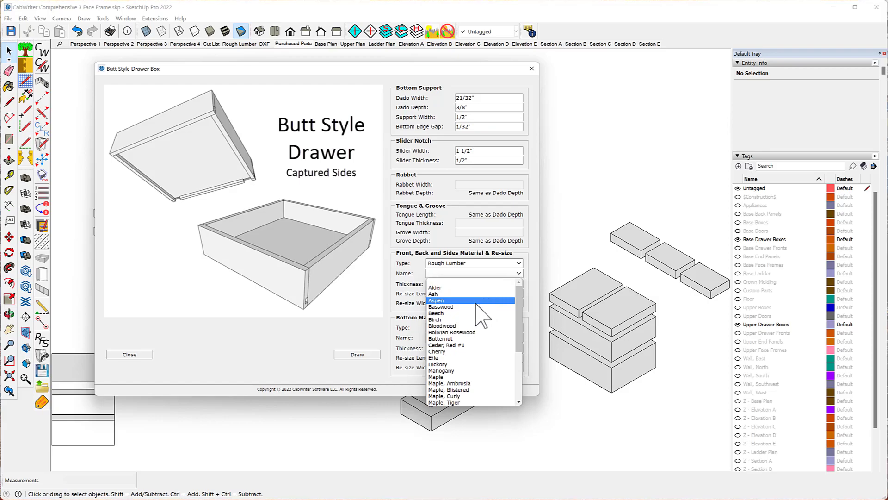
{"action": "left_click", "coordinate": [452, 319]}
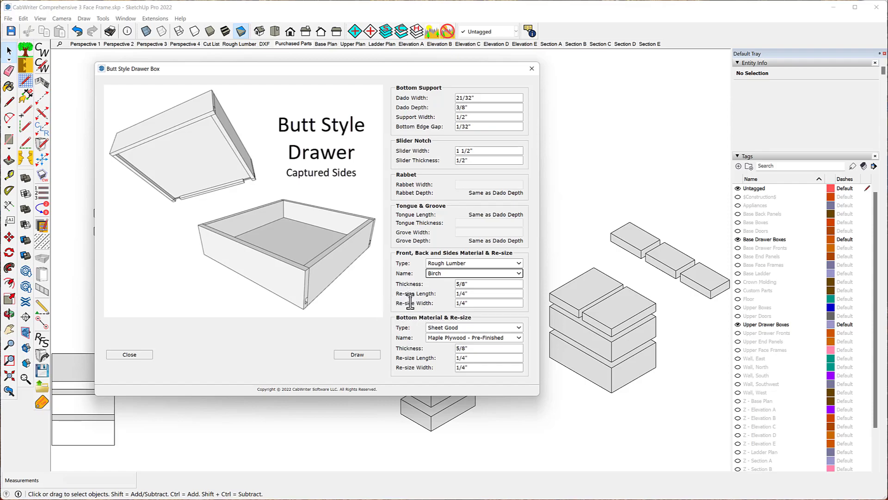
- Set the front, back and sides re-size length and re-size width to 0
{"action": "left_click", "coordinate": [475, 305]}
{"action": "double_click", "coordinate": [464, 293]}
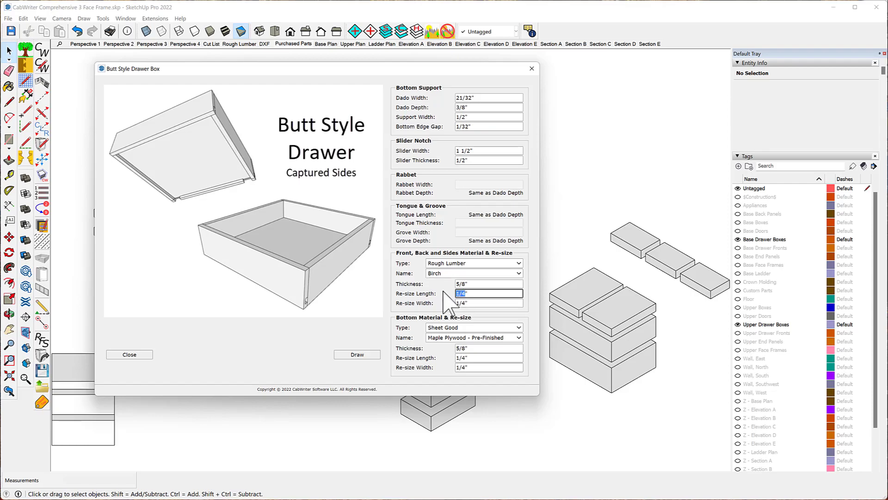
{"action": "type", "text": "0"}
{"action": "left_click", "coordinate": [463, 303]}
{"action": "type", "text": "0"}
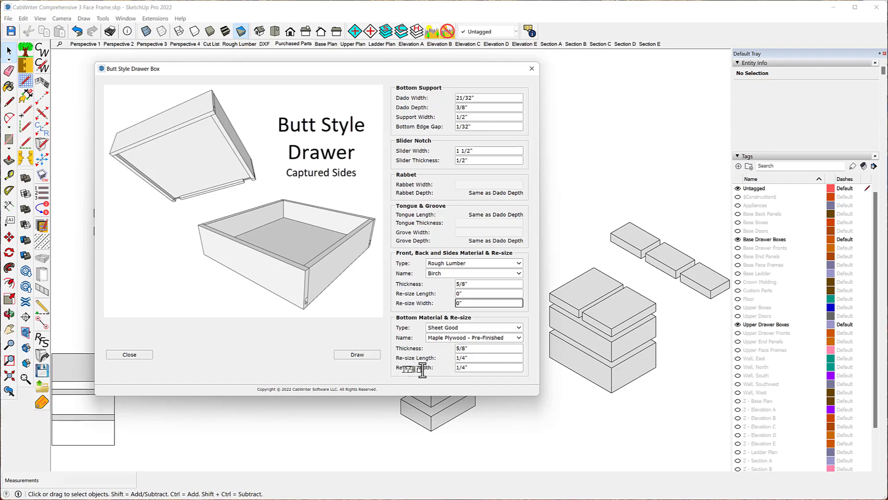
- Set the bottom re-size length and width to 0 and draw the captured-sides drawer boxes
{"action": "left_click", "coordinate": [466, 358]}
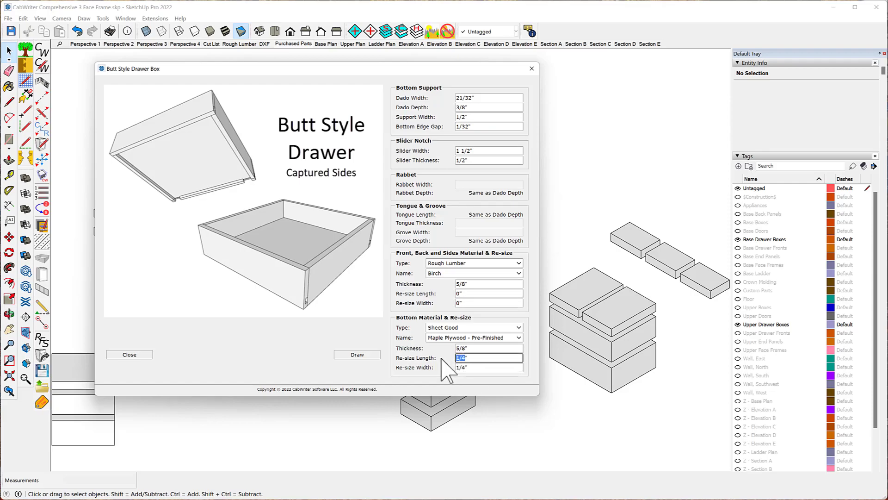
{"action": "type", "text": "0"}
{"action": "left_click", "coordinate": [465, 368]}
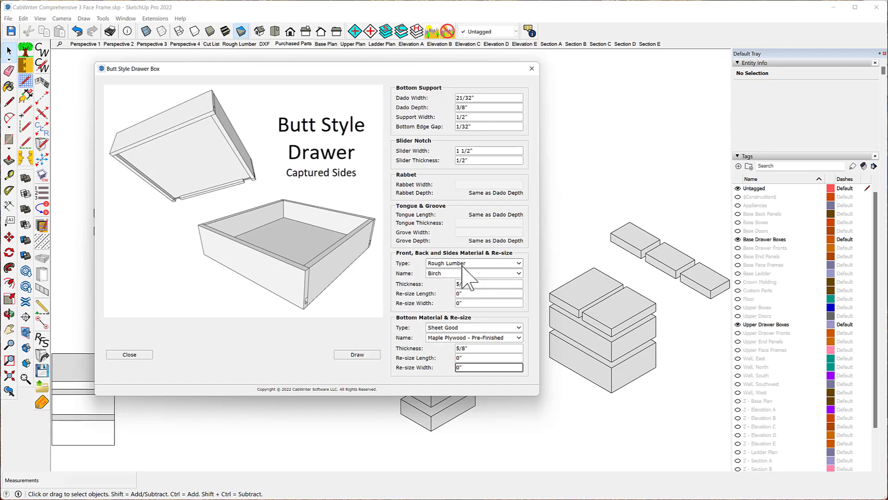
{"action": "left_click", "coordinate": [361, 354]}
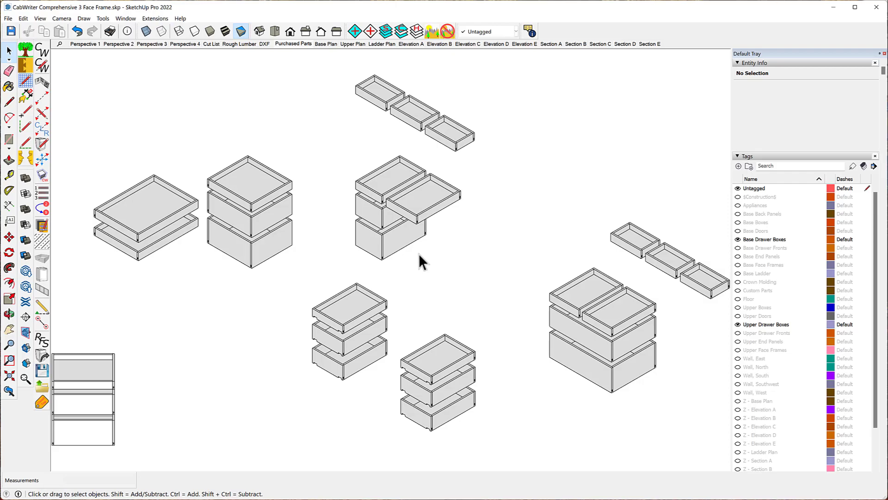
- Make the Base Drawer Boxes and Upper Drawer Boxes tags visible in the Rough Lumber scene and update that scene
{"action": "left_click", "coordinate": [250, 44]}
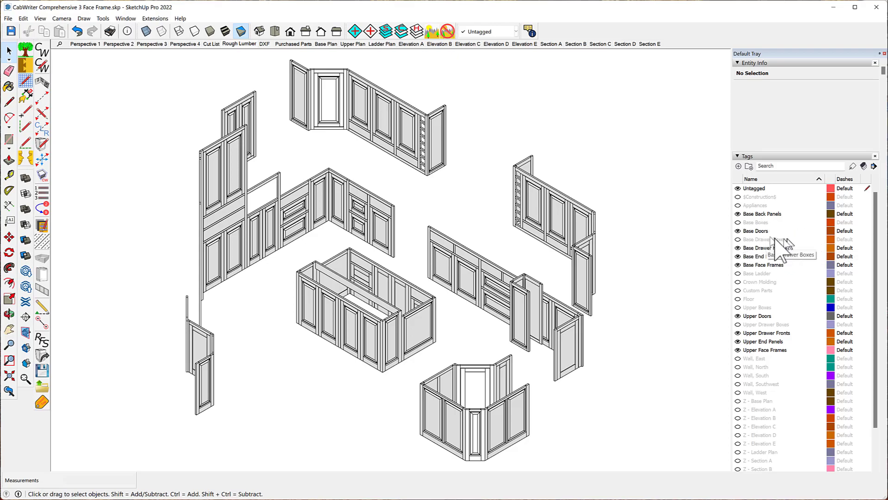
{"action": "left_click", "coordinate": [737, 239]}
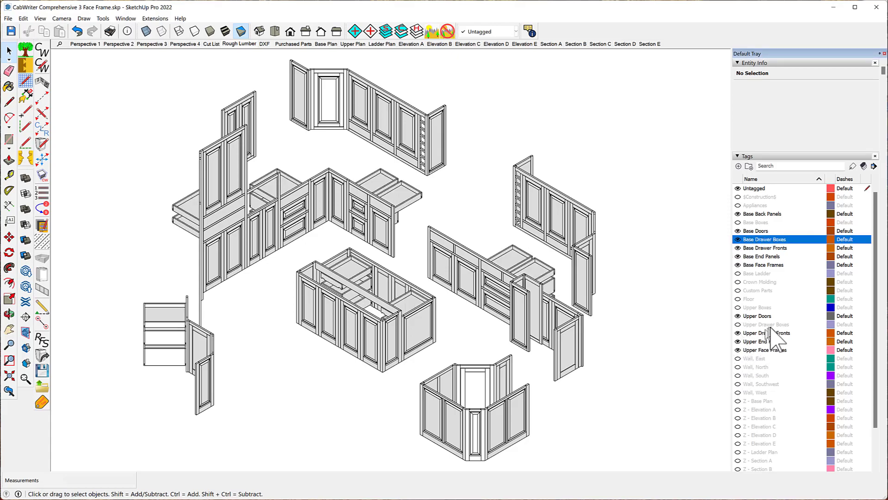
{"action": "left_click", "coordinate": [738, 324]}
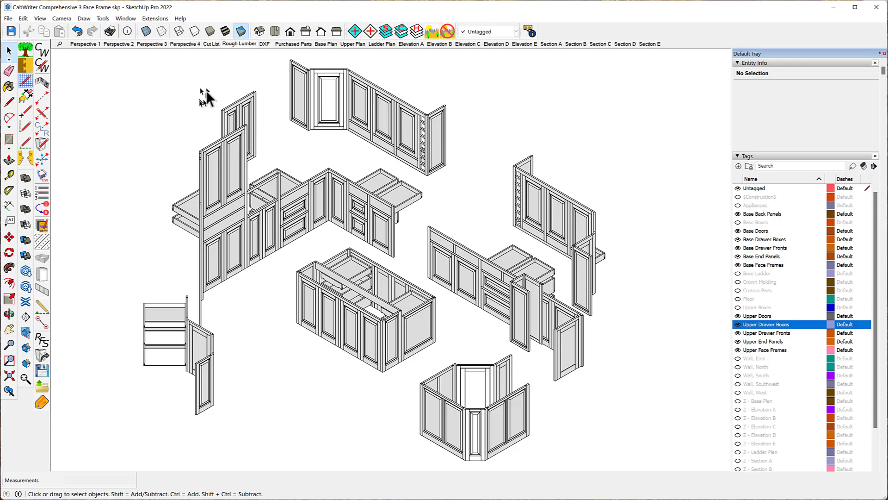
{"action": "right_click", "coordinate": [233, 45]}
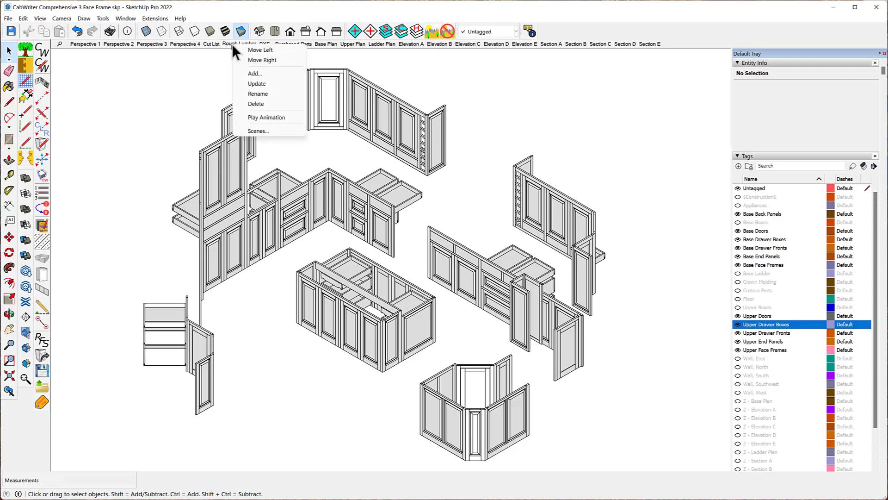
{"action": "left_click", "coordinate": [257, 83]}
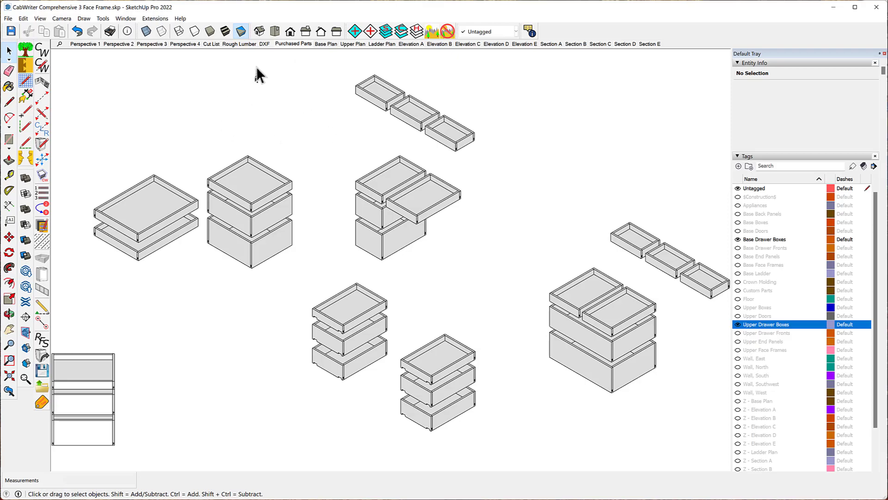
- From the Rough Lumber scene, run CabWriter Production Documentation and create the reports
{"action": "left_click", "coordinate": [240, 44]}
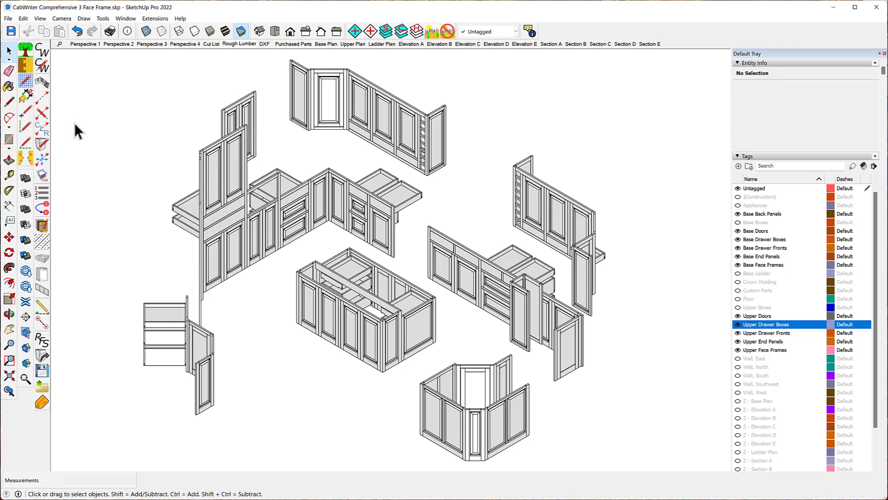
{"action": "left_click", "coordinate": [9, 19]}
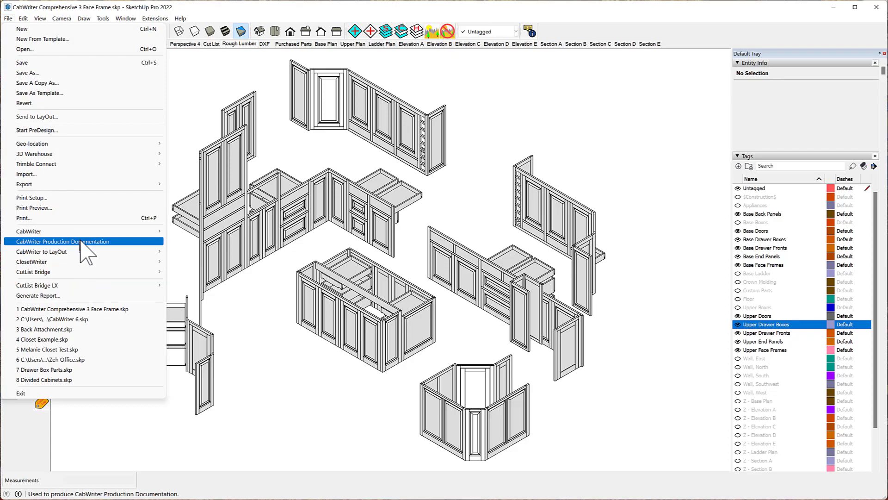
{"action": "left_click", "coordinate": [81, 242]}
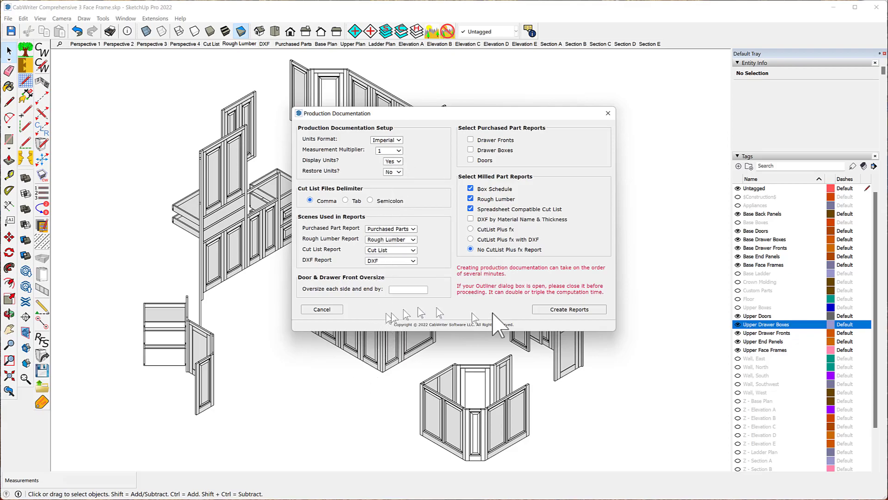
{"action": "left_click", "coordinate": [569, 310]}
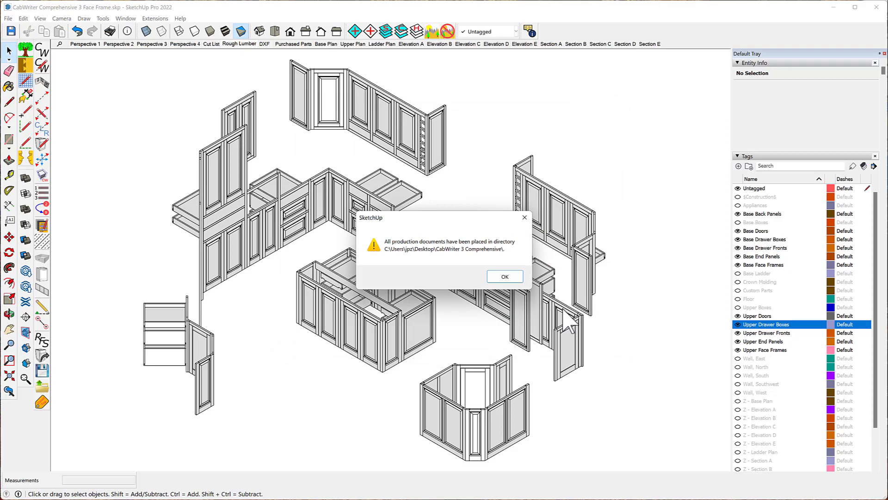
{"action": "left_click", "coordinate": [512, 277]}
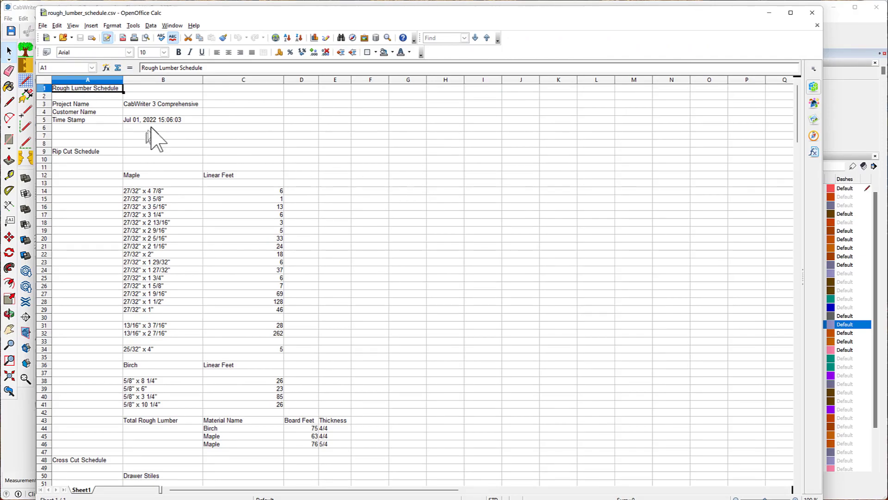
- Scroll through the generated rough lumber schedule down to the drawer box parts section and close the spreadsheet
{"action": "scroll", "coordinate": [134, 132], "scroll_direction": "down", "scroll_amount": 6}
{"action": "scroll", "coordinate": [134, 125], "scroll_direction": "down", "scroll_amount": 14}
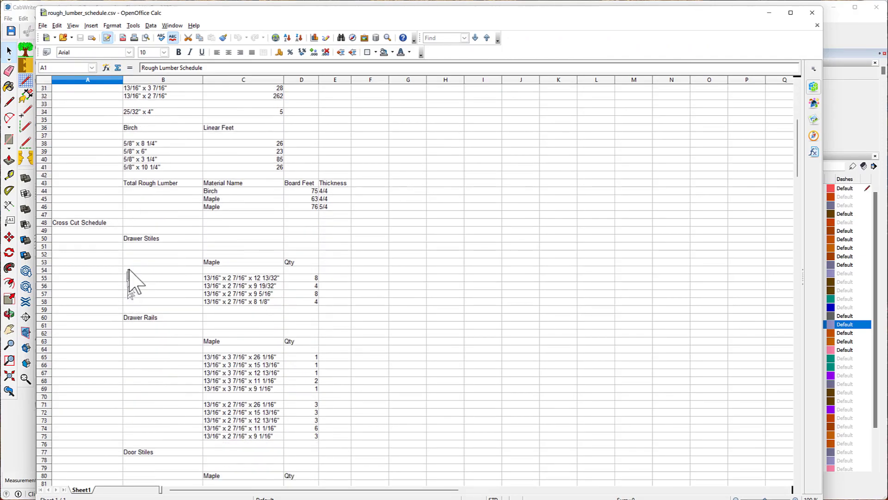
{"action": "scroll", "coordinate": [159, 239], "scroll_direction": "down", "scroll_amount": 20}
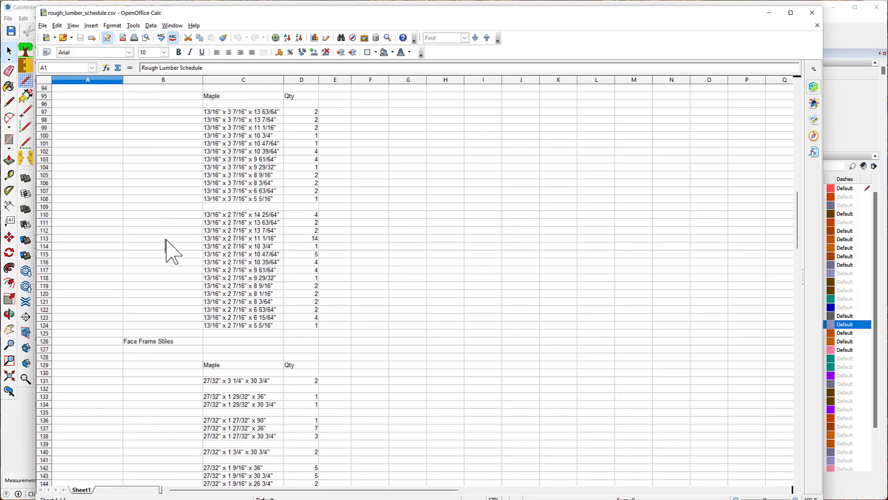
{"action": "scroll", "coordinate": [168, 251], "scroll_direction": "down", "scroll_amount": 17}
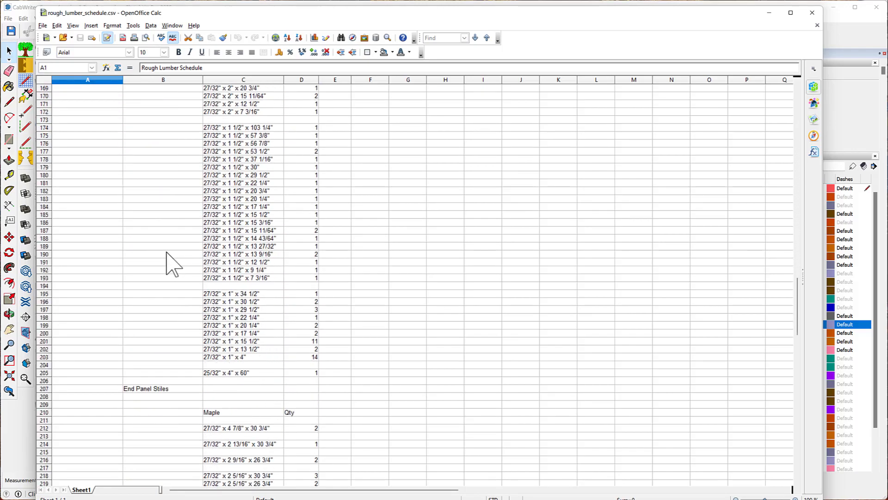
{"action": "scroll", "coordinate": [168, 251], "scroll_direction": "down", "scroll_amount": 15}
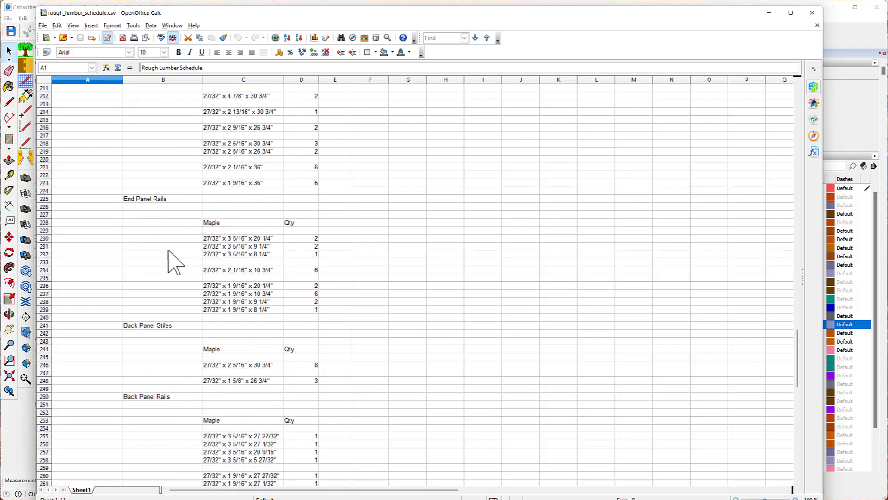
{"action": "scroll", "coordinate": [169, 250], "scroll_direction": "down", "scroll_amount": 8}
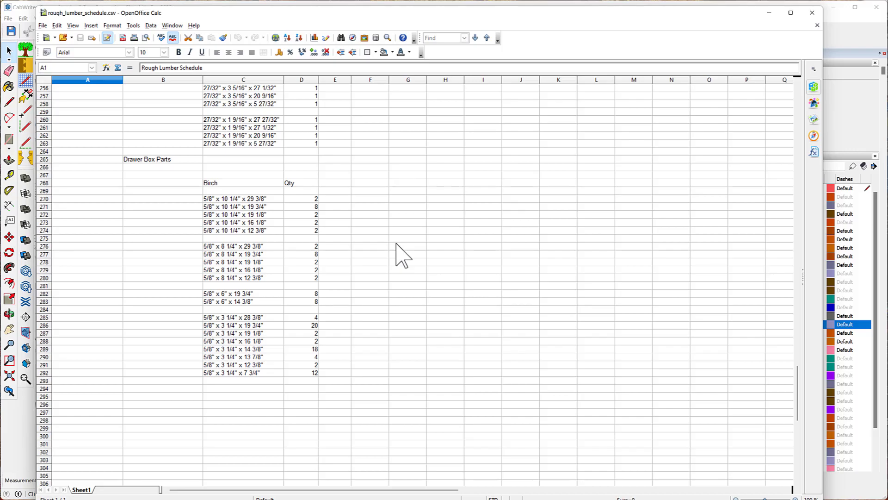
{"action": "left_click", "coordinate": [811, 12]}
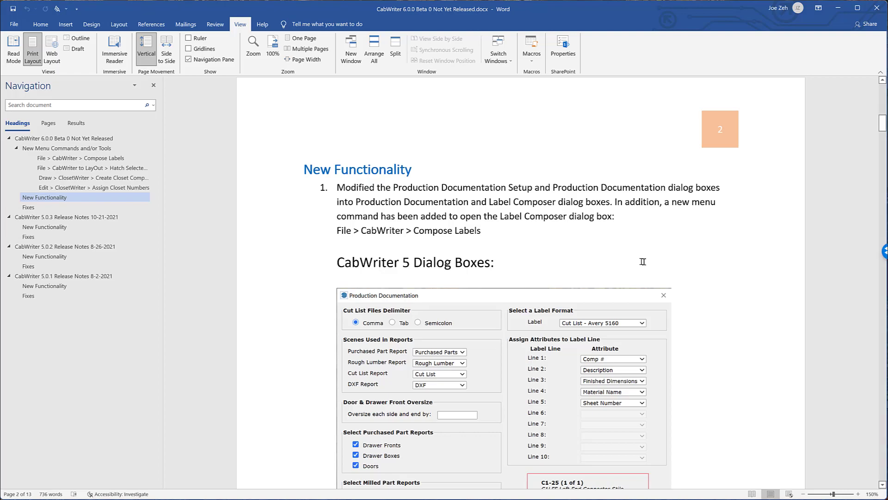
- Read the CabWriter 6.0 release notes in Word comparing the CabWriter 5 and CabWriter 6 production documentation dialog boxes
{"action": "scroll", "coordinate": [530, 209], "scroll_direction": "down", "scroll_amount": 5}
{"action": "scroll", "coordinate": [529, 206], "scroll_direction": "down", "scroll_amount": 9}
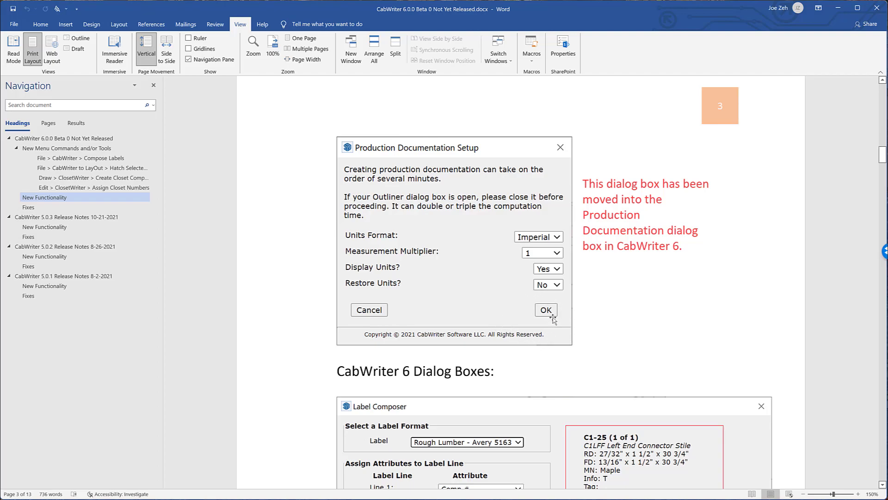
{"action": "scroll", "coordinate": [462, 301], "scroll_direction": "up", "scroll_amount": 6}
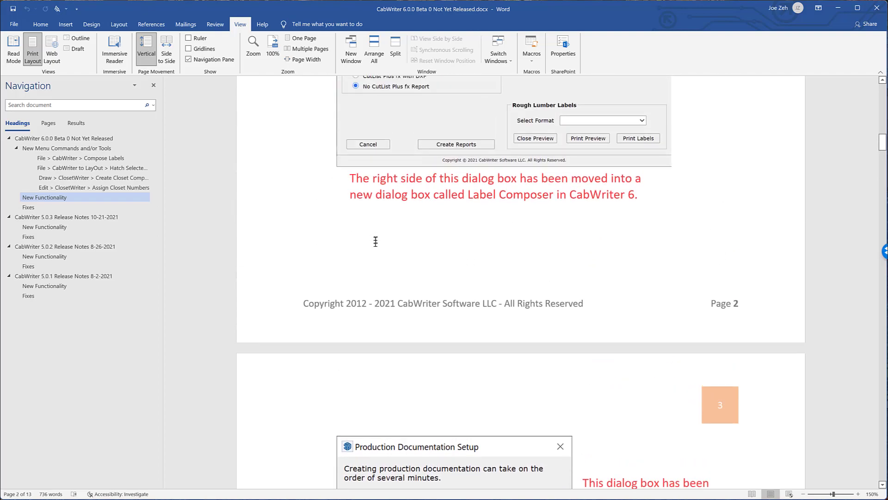
{"action": "scroll", "coordinate": [375, 241], "scroll_direction": "up", "scroll_amount": 6}
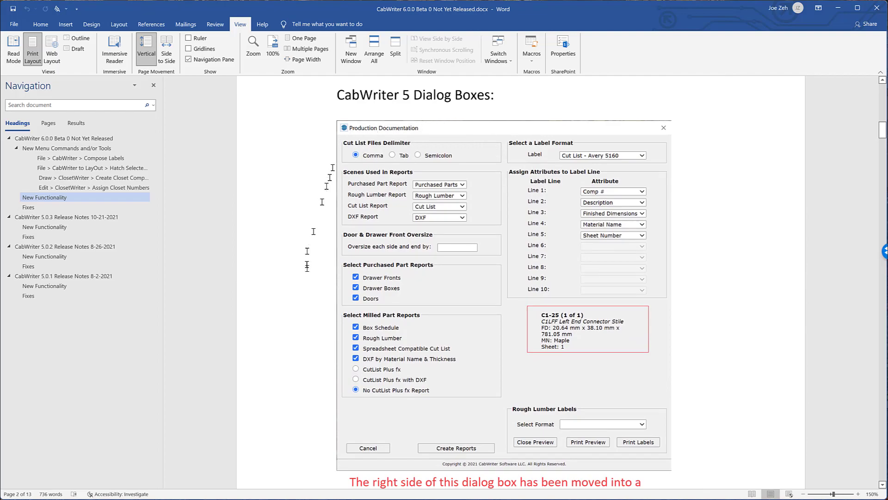
{"action": "scroll", "coordinate": [498, 234], "scroll_direction": "down", "scroll_amount": 1}
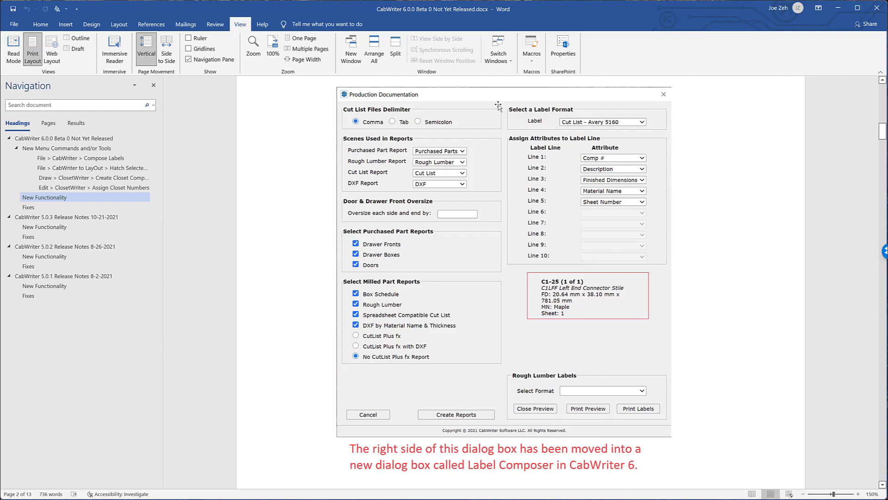
{"action": "scroll", "coordinate": [422, 195], "scroll_direction": "down", "scroll_amount": 6}
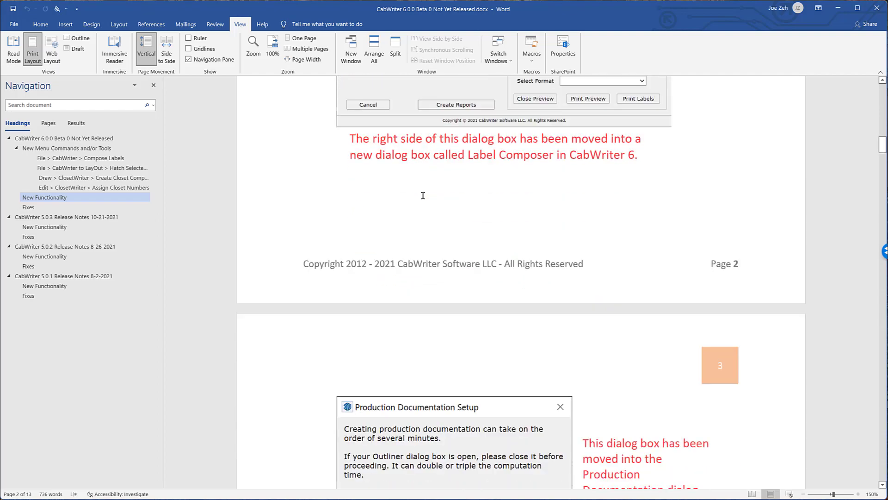
{"action": "scroll", "coordinate": [422, 195], "scroll_direction": "down", "scroll_amount": 3}
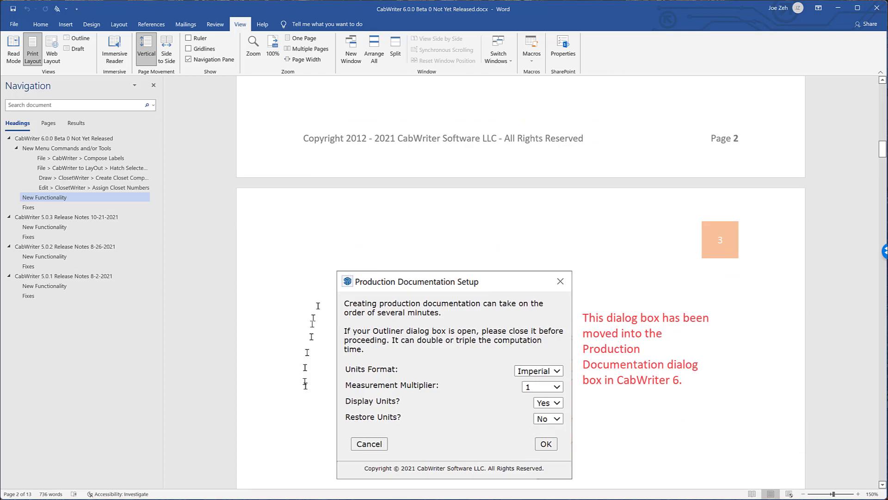
{"action": "scroll", "coordinate": [460, 239], "scroll_direction": "up", "scroll_amount": 3}
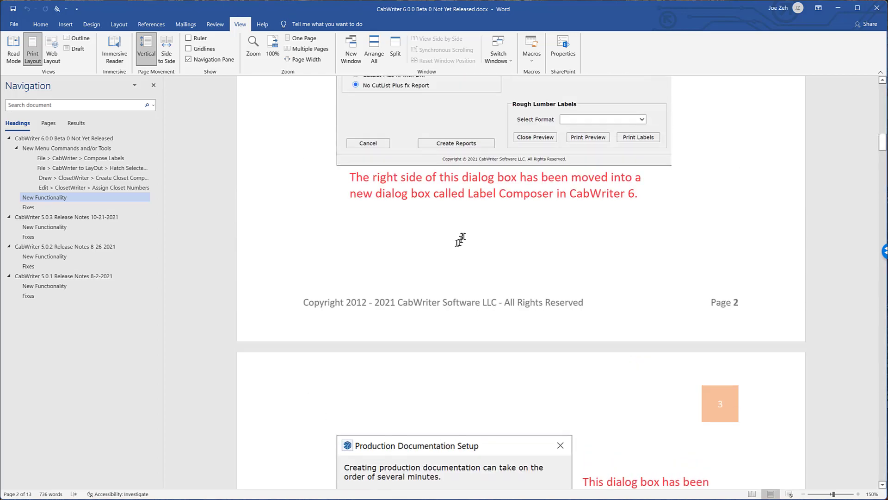
{"action": "scroll", "coordinate": [460, 239], "scroll_direction": "up", "scroll_amount": 6}
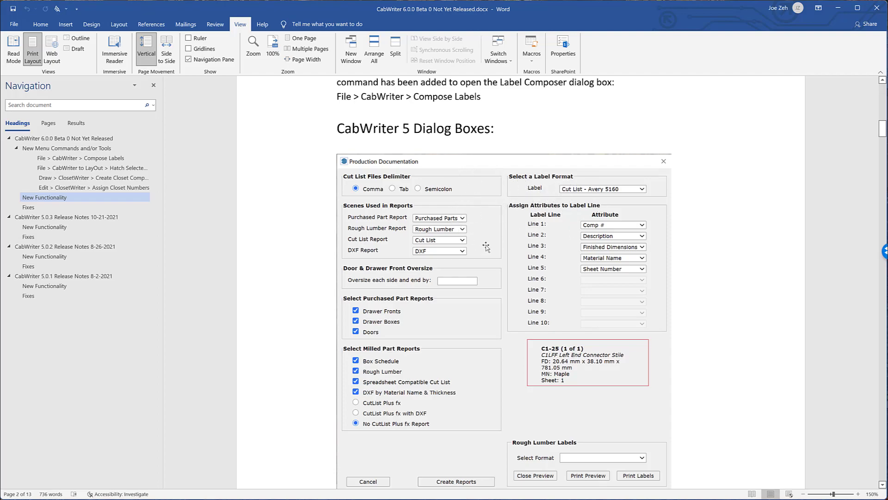
{"action": "scroll", "coordinate": [486, 243], "scroll_direction": "down", "scroll_amount": 8}
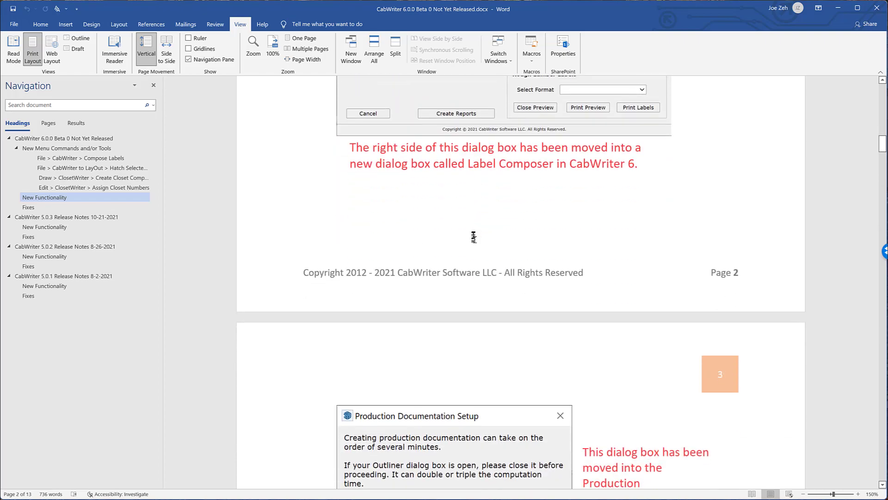
{"action": "scroll", "coordinate": [472, 239], "scroll_direction": "down", "scroll_amount": 8}
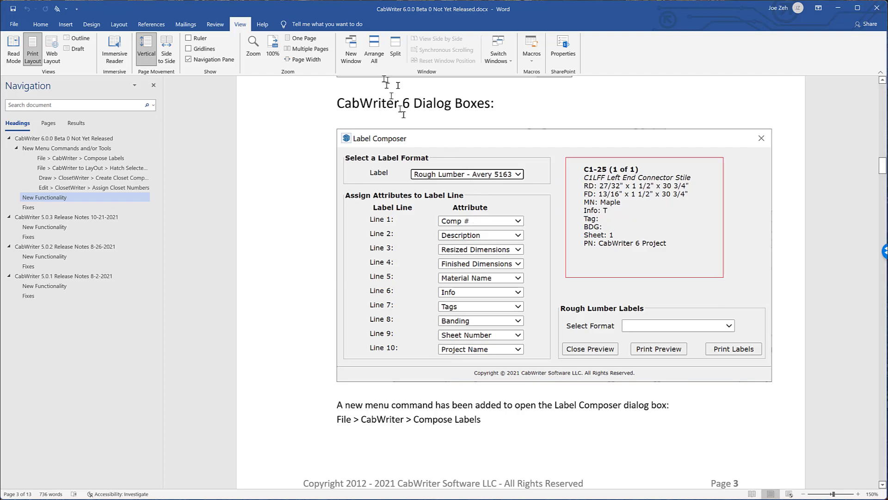
- Scroll the release notes to the CabWriter 6 Label Composer dialog box section and read it
{"action": "scroll", "coordinate": [407, 143], "scroll_direction": "down", "scroll_amount": 3}
{"action": "scroll", "coordinate": [406, 141], "scroll_direction": "down", "scroll_amount": 10}
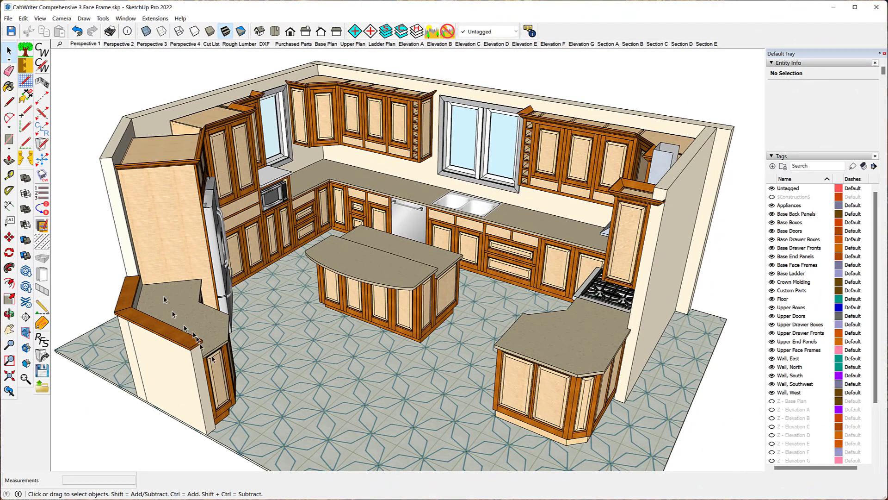
- Run CabWriter Production Documentation on the model, create the reports, and acknowledge the output directory message
{"action": "left_click", "coordinate": [9, 19]}
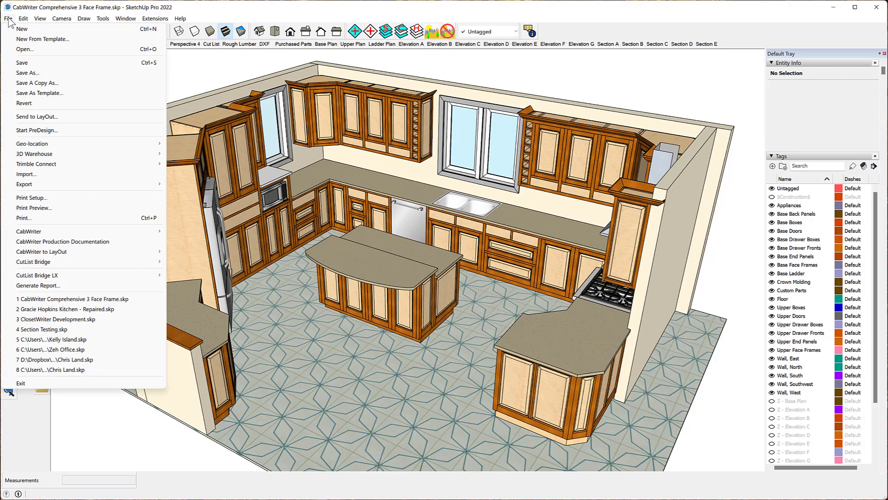
{"action": "left_click", "coordinate": [116, 244]}
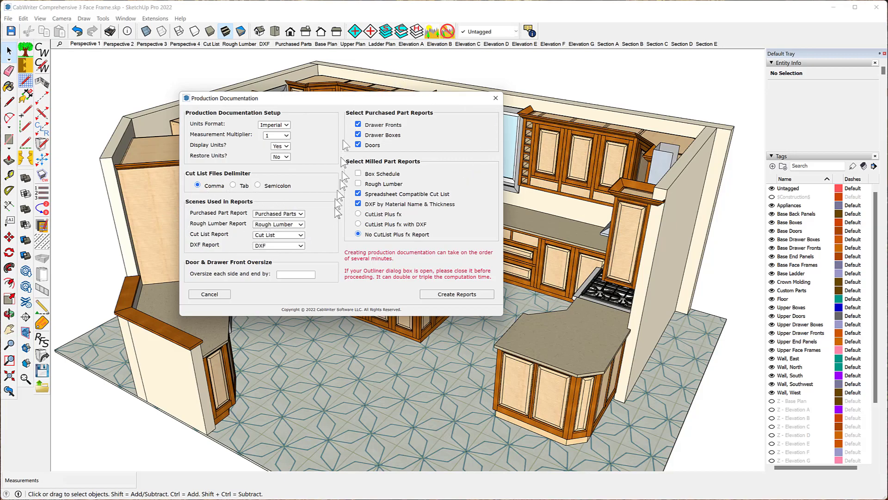
{"action": "left_click", "coordinate": [457, 294]}
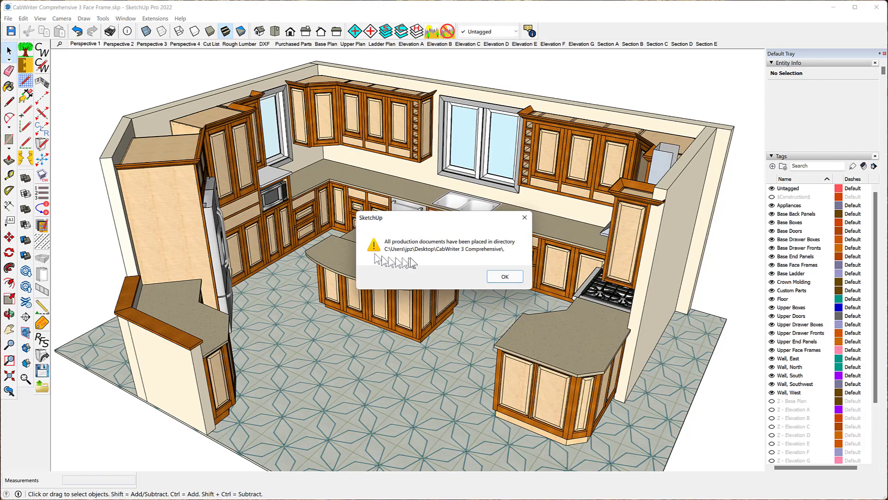
{"action": "left_click", "coordinate": [502, 277]}
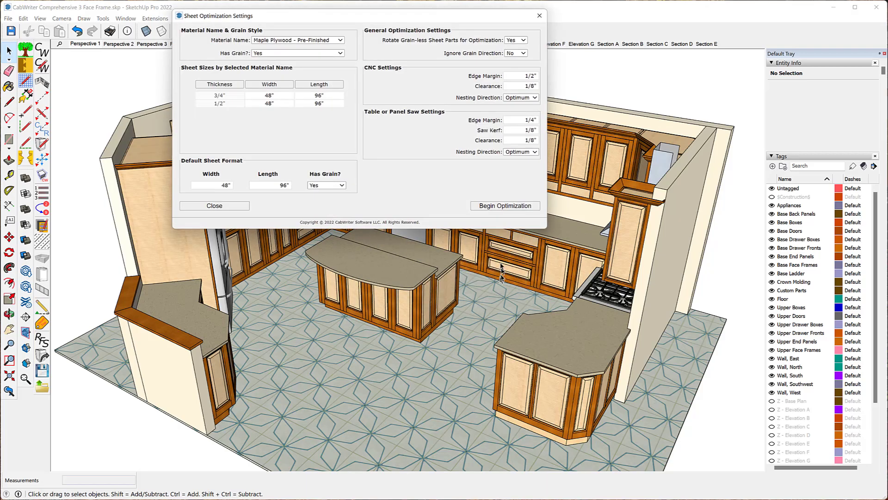
- Begin sheet optimization for Maple Plywood - Pre-Finished, then close the Optimized Cut List and DXF Diagrams windows
{"action": "left_click_drag", "start_coordinate": [328, 23], "coordinate": [318, 140]}
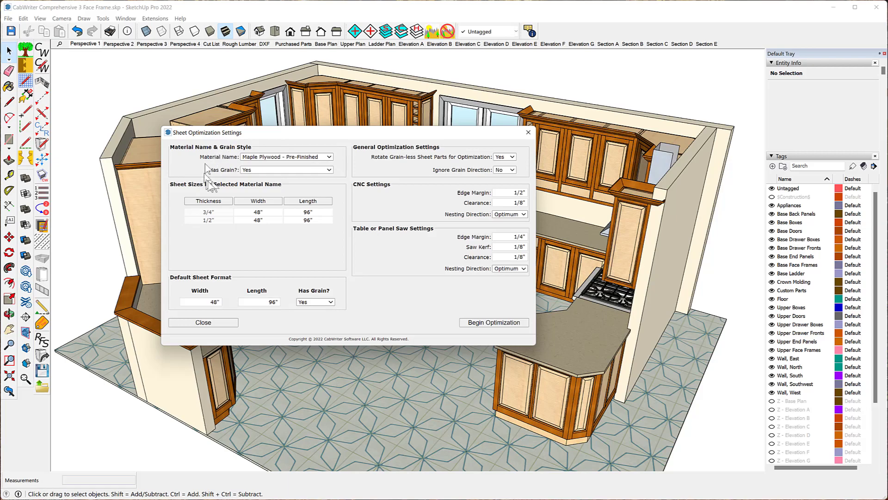
{"action": "left_click", "coordinate": [495, 322]}
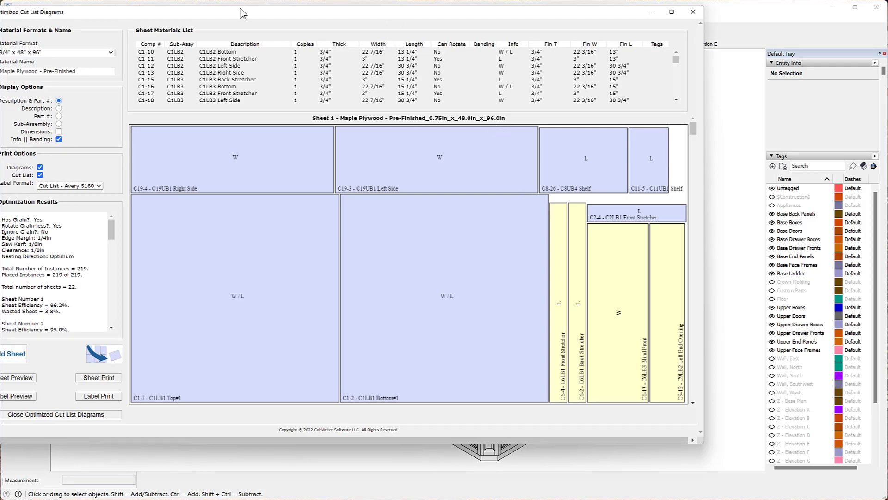
{"action": "left_click_drag", "start_coordinate": [243, 13], "coordinate": [343, 30]}
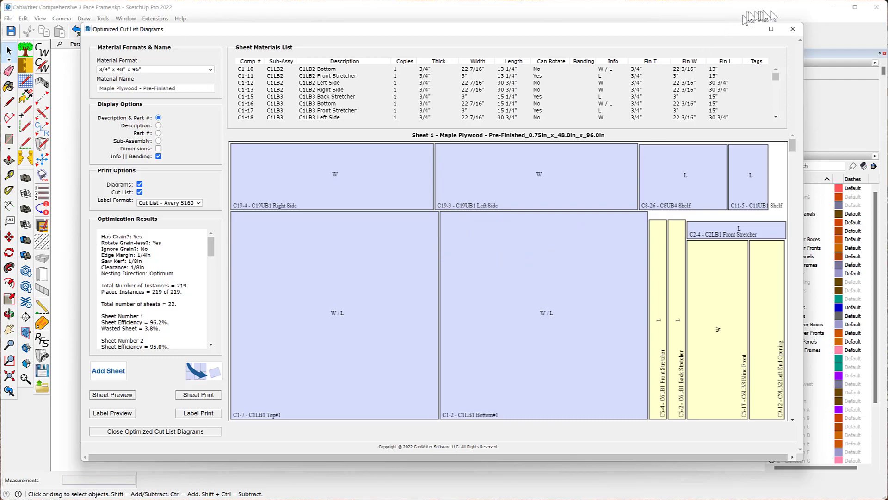
{"action": "left_click", "coordinate": [792, 29]}
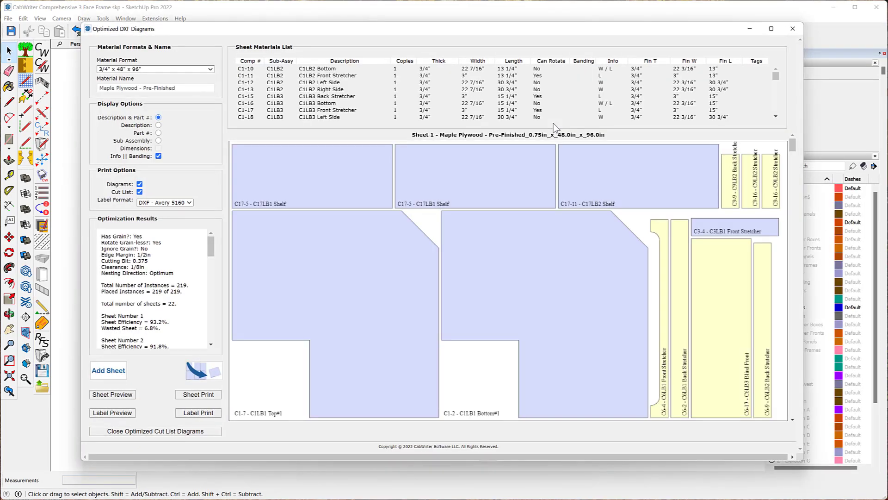
{"action": "left_click", "coordinate": [793, 29]}
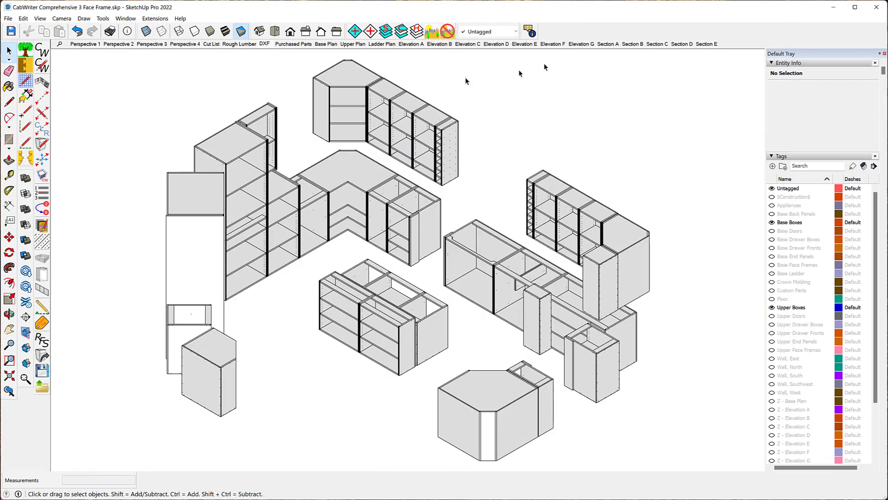
- Open the CabWriter Label Composer and set the label format to Cut List - Avery 5163
{"action": "left_click", "coordinate": [8, 18]}
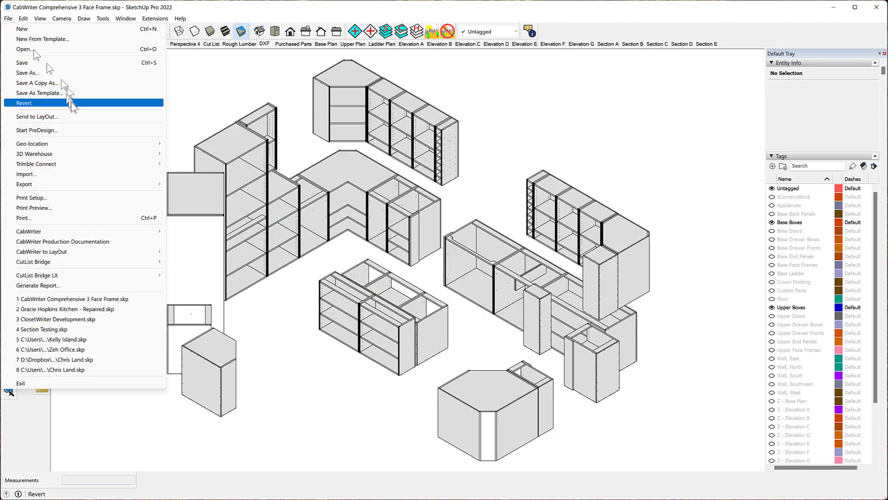
{"action": "mouse_move", "coordinate": [105, 233]}
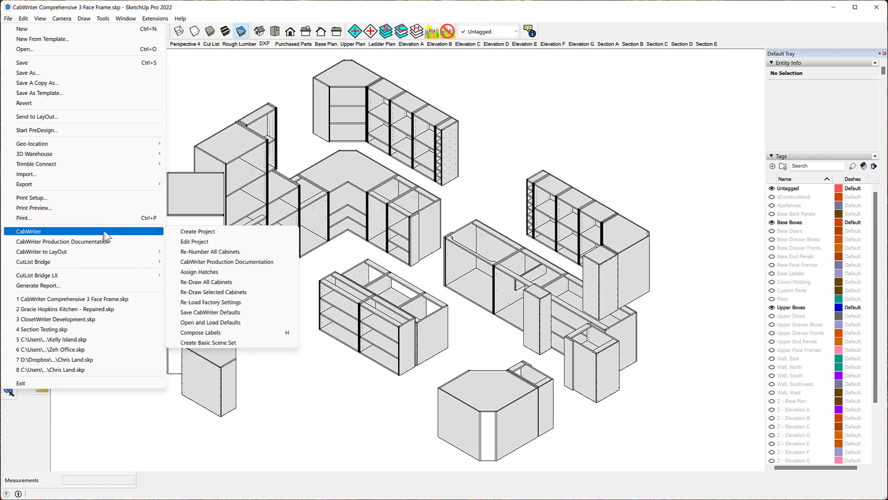
{"action": "left_click", "coordinate": [203, 334]}
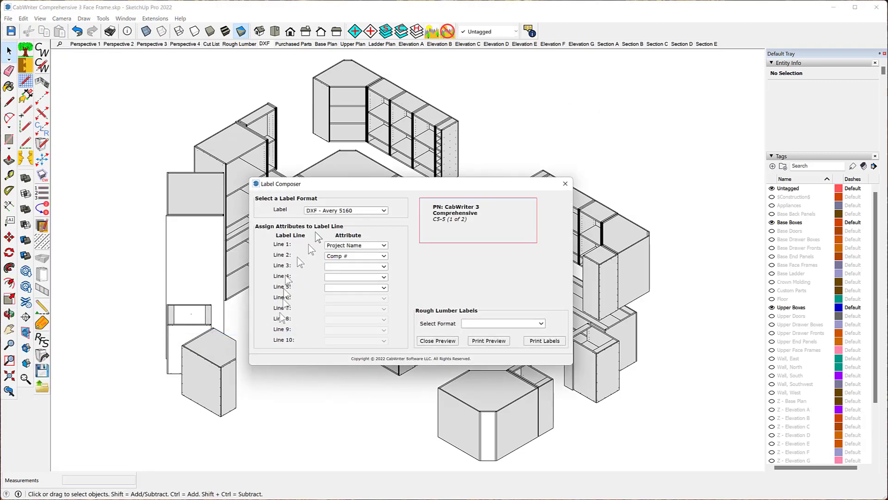
{"action": "left_click", "coordinate": [384, 211]}
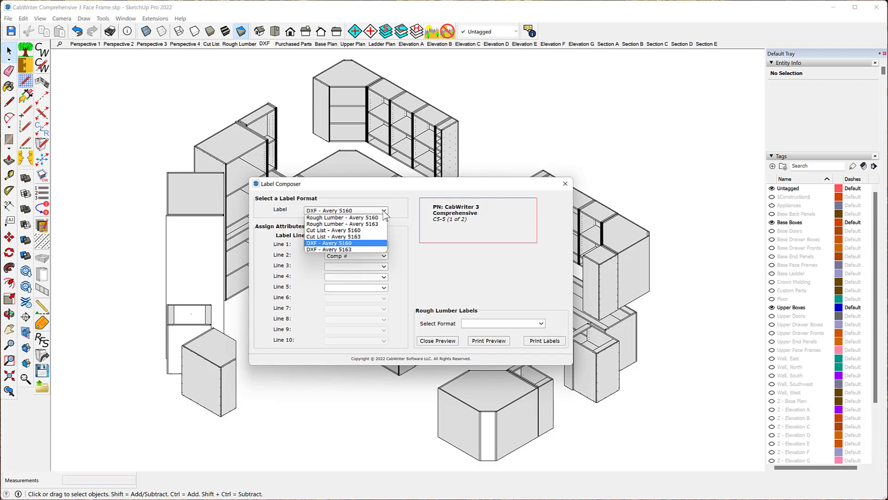
{"action": "left_click", "coordinate": [341, 231]}
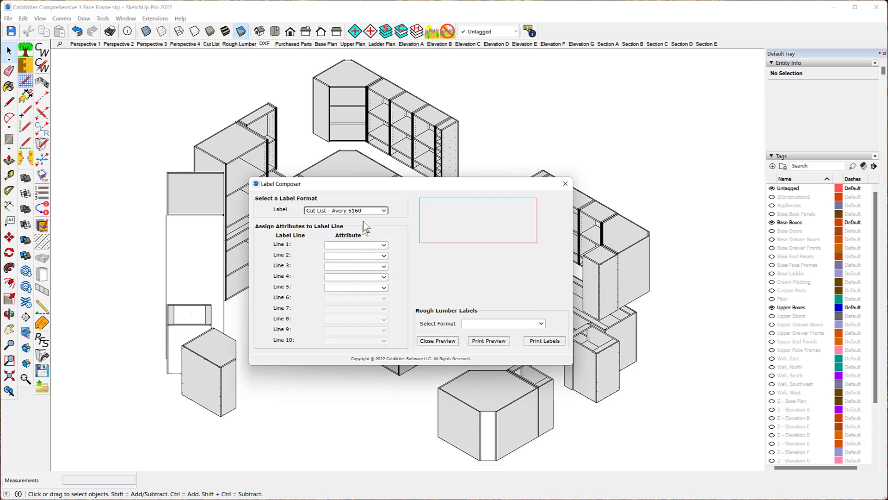
{"action": "left_click", "coordinate": [383, 209]}
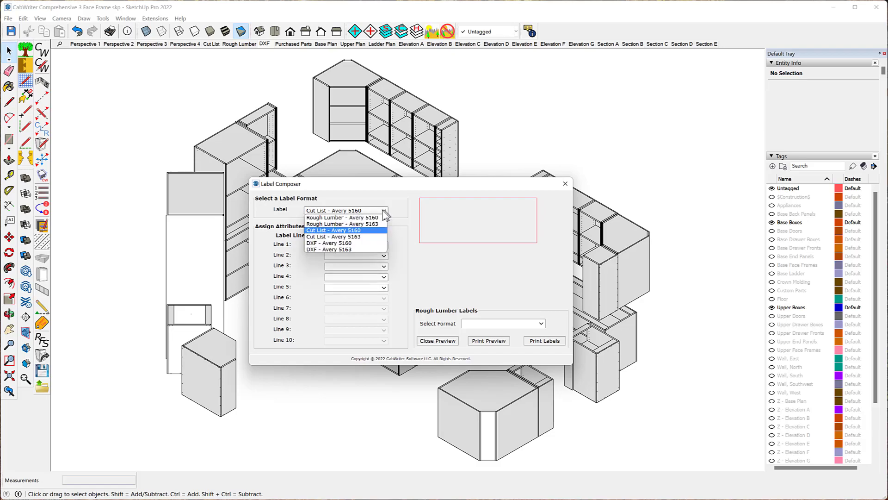
{"action": "left_click", "coordinate": [364, 236]}
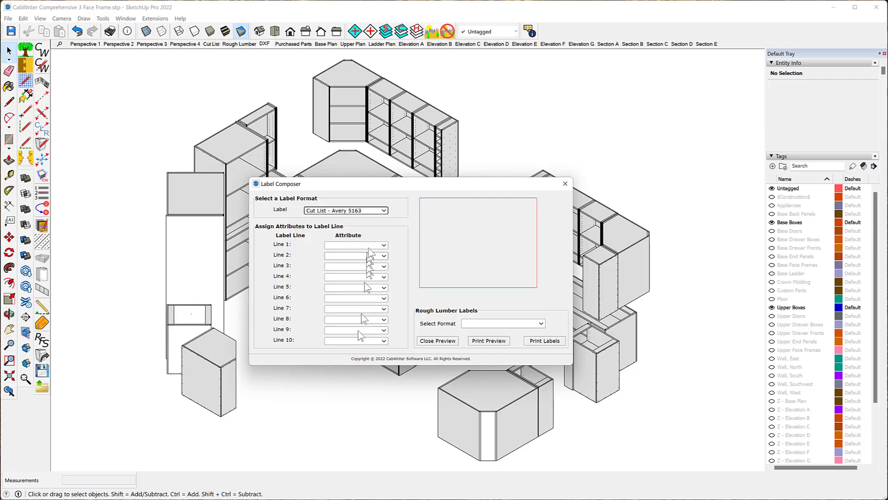
- Assign the Sub-Assembly attribute to label lines 1 and 5, then close the Label Composer
{"action": "left_click", "coordinate": [384, 245]}
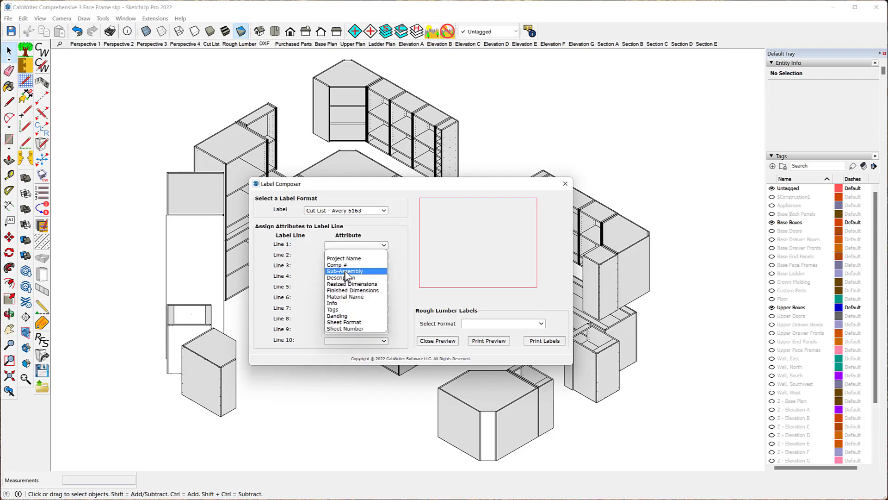
{"action": "left_click", "coordinate": [346, 272]}
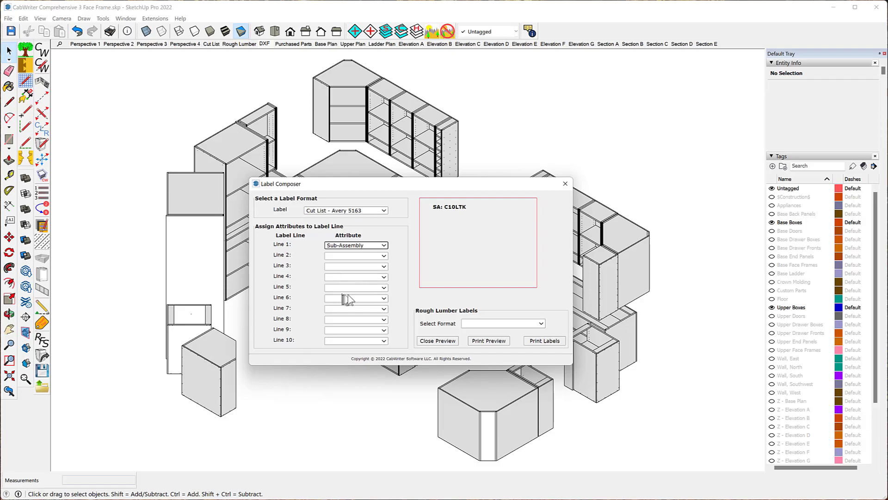
{"action": "left_click", "coordinate": [383, 287]}
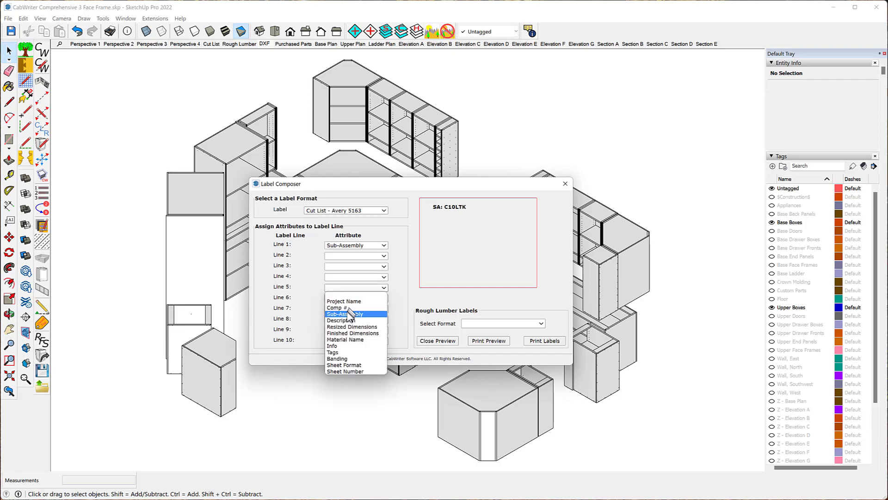
{"action": "left_click", "coordinate": [348, 313]}
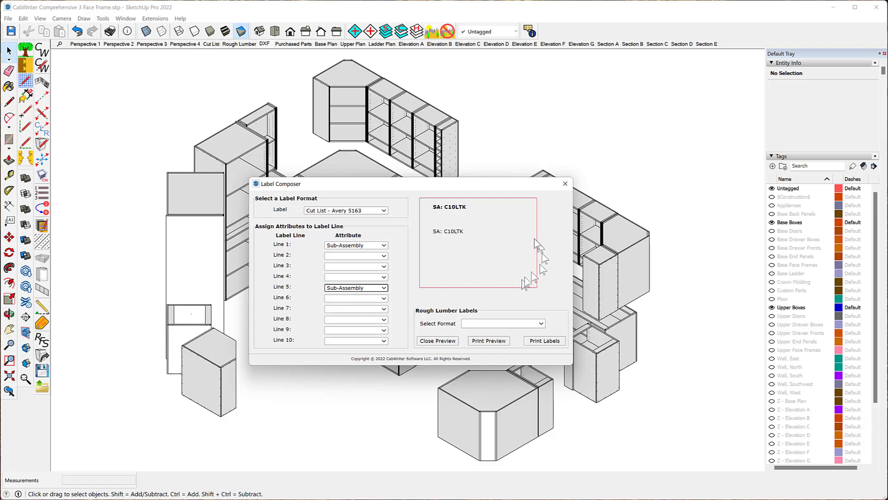
{"action": "left_click", "coordinate": [565, 185]}
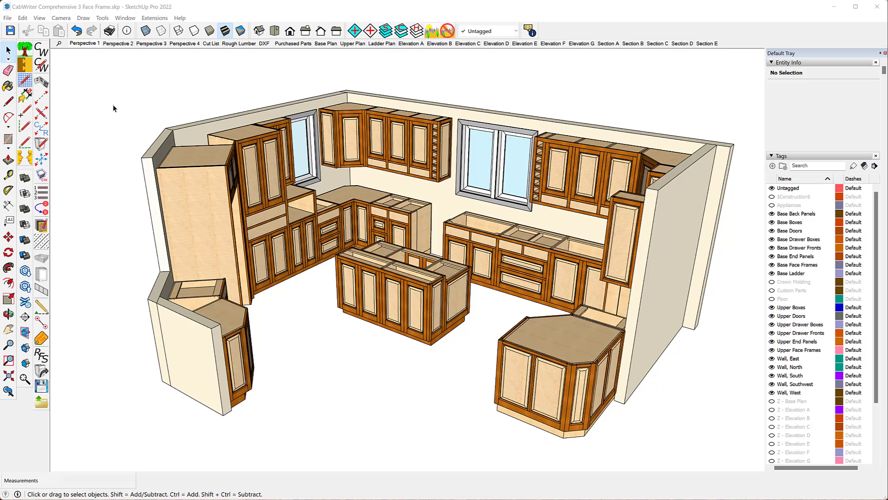
- Reopen the Label Composer in the updated model and open the list of available label formats
{"action": "left_click", "coordinate": [8, 19]}
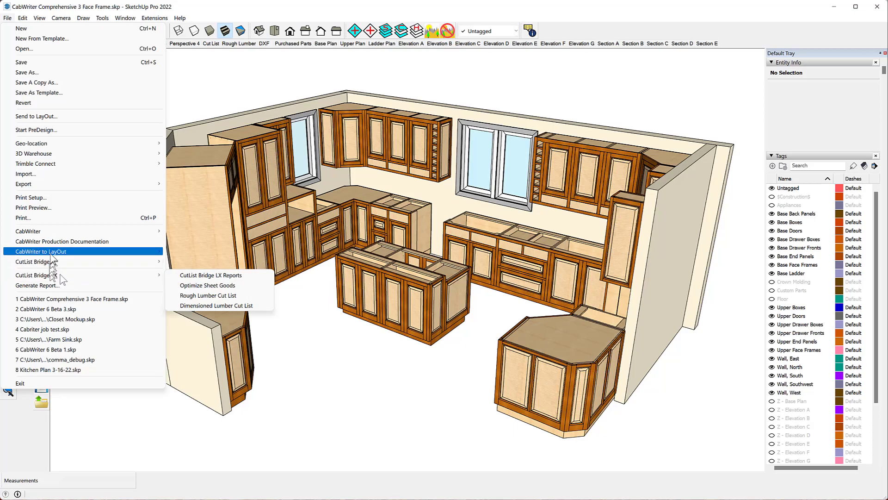
{"action": "mouse_move", "coordinate": [53, 233]}
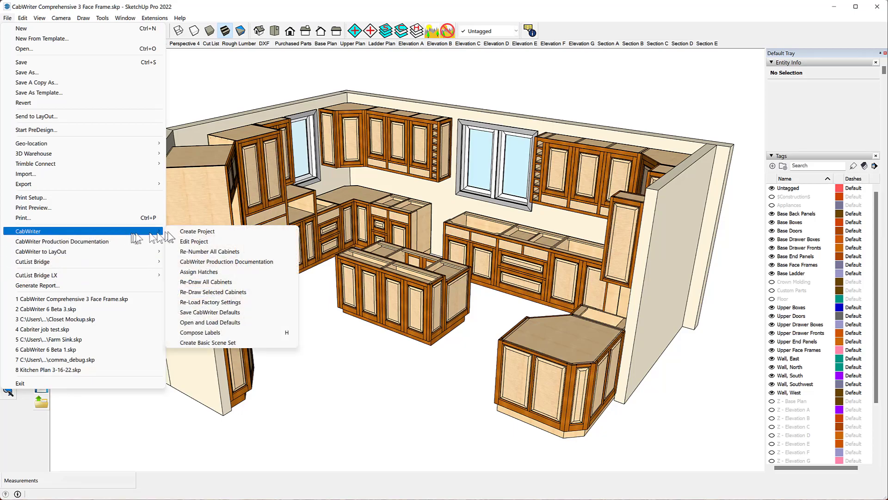
{"action": "left_click", "coordinate": [218, 333]}
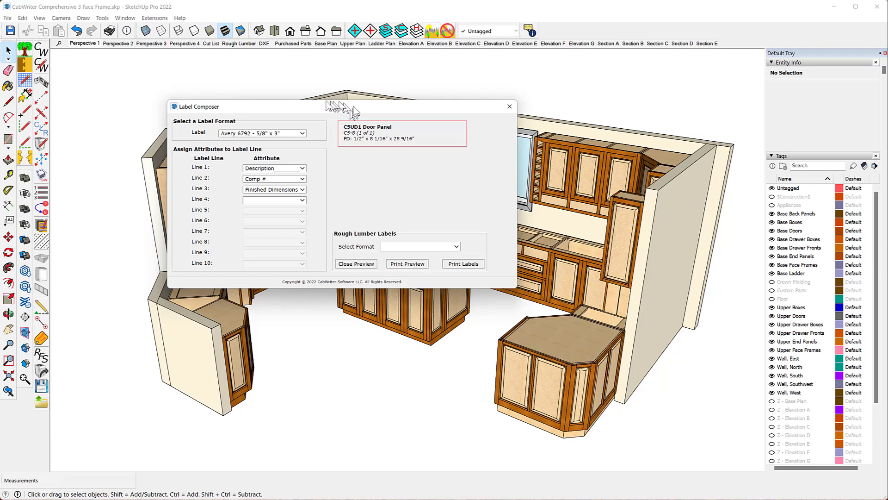
{"action": "left_click", "coordinate": [303, 134]}
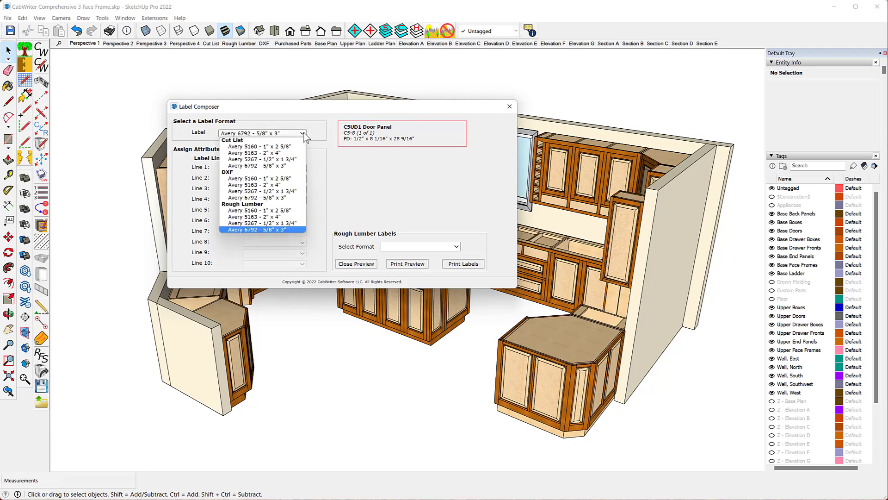
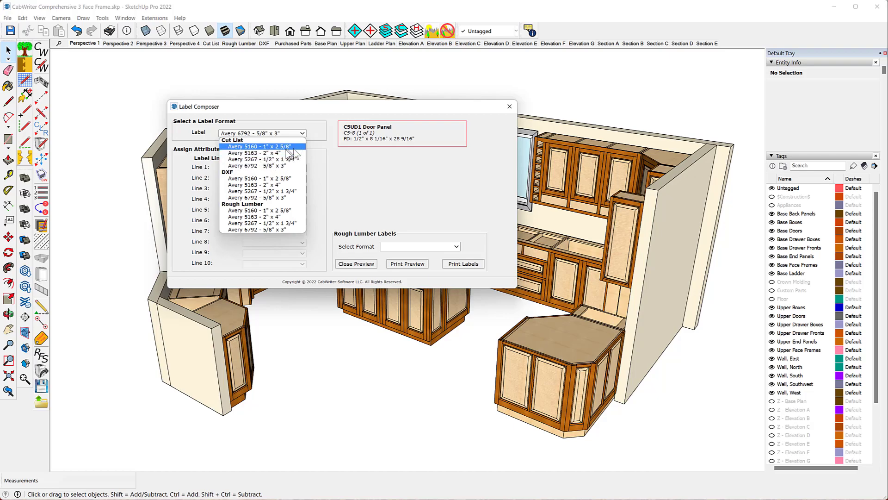
- Switch the cut list label format to Avery 5160 - 1" x 2 5/8", then to Avery 5267 - 1/2" x 1 3/4"
{"action": "left_click", "coordinate": [271, 147]}
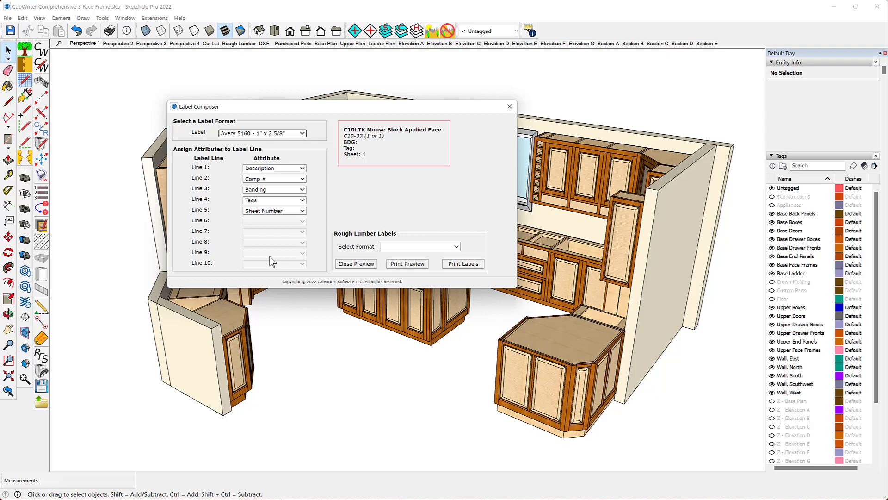
{"action": "left_click", "coordinate": [303, 134]}
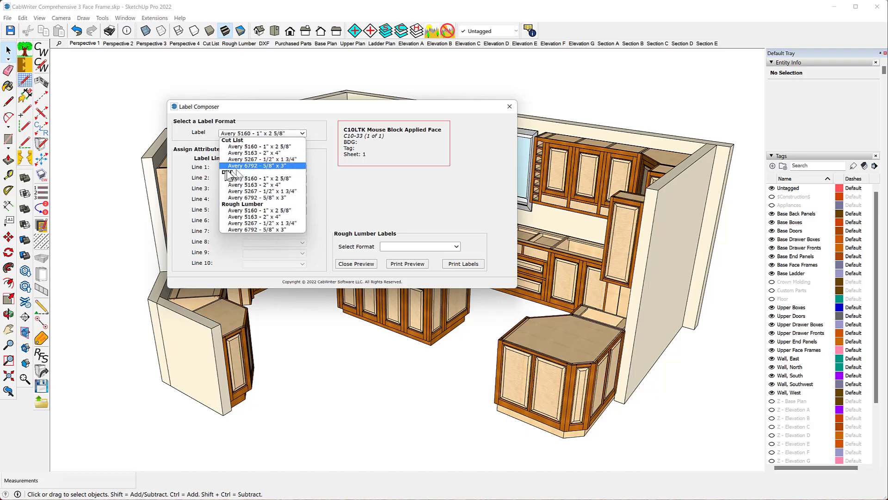
{"action": "left_click", "coordinate": [276, 159]}
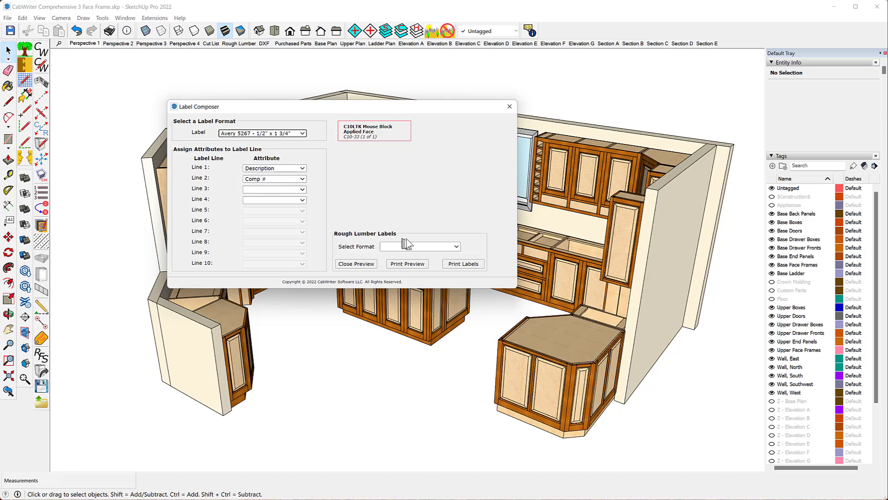
- Set the rough lumber label format to Avery 5267 - 1/2" x 1 3/4" and open its print preview
{"action": "left_click", "coordinate": [456, 247]}
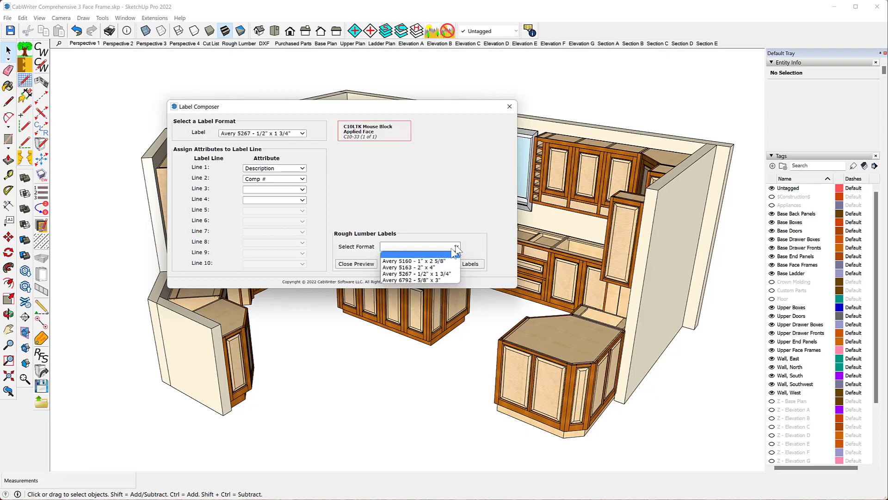
{"action": "left_click", "coordinate": [393, 274]}
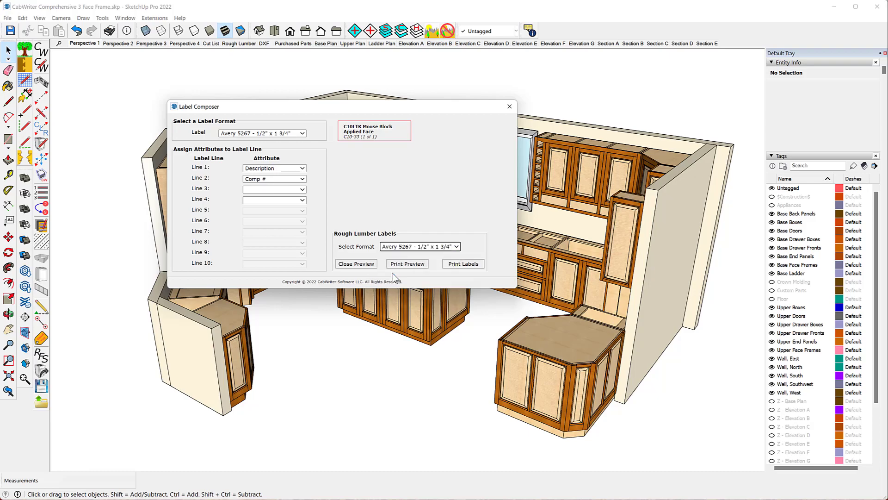
{"action": "left_click", "coordinate": [407, 264]}
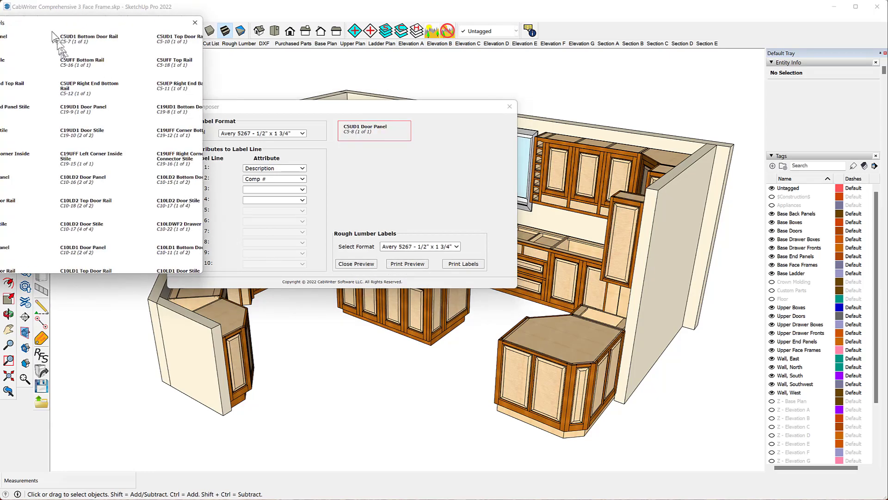
- Examine the Avery 5267 rough lumber label preview, then close it
{"action": "left_click_drag", "start_coordinate": [45, 25], "coordinate": [184, 43]}
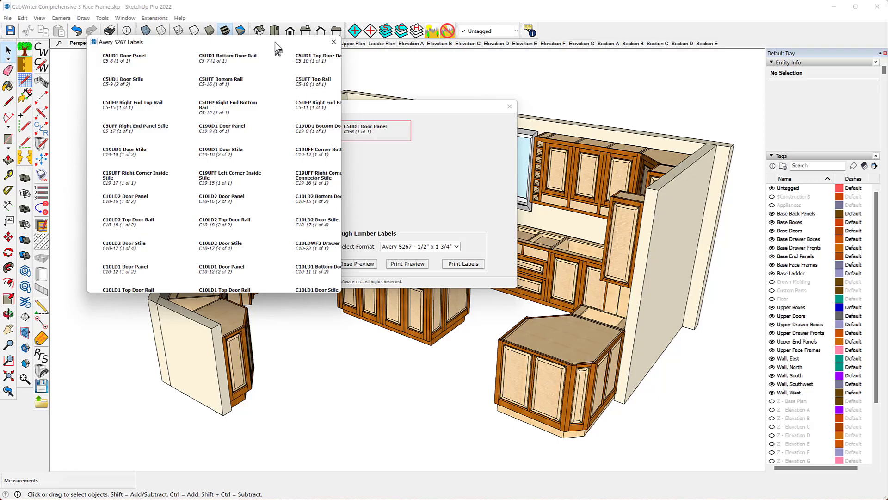
{"action": "left_click_drag", "start_coordinate": [276, 46], "coordinate": [252, 102]}
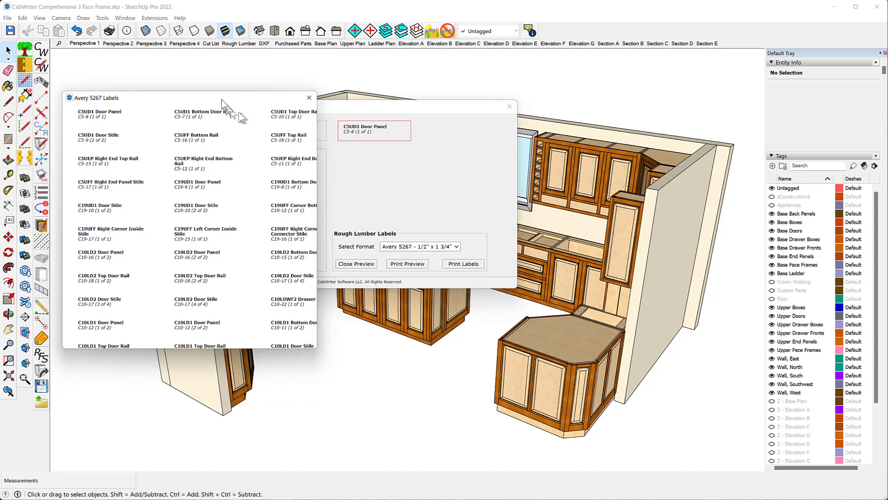
{"action": "left_click_drag", "start_coordinate": [263, 98], "coordinate": [693, 141]}
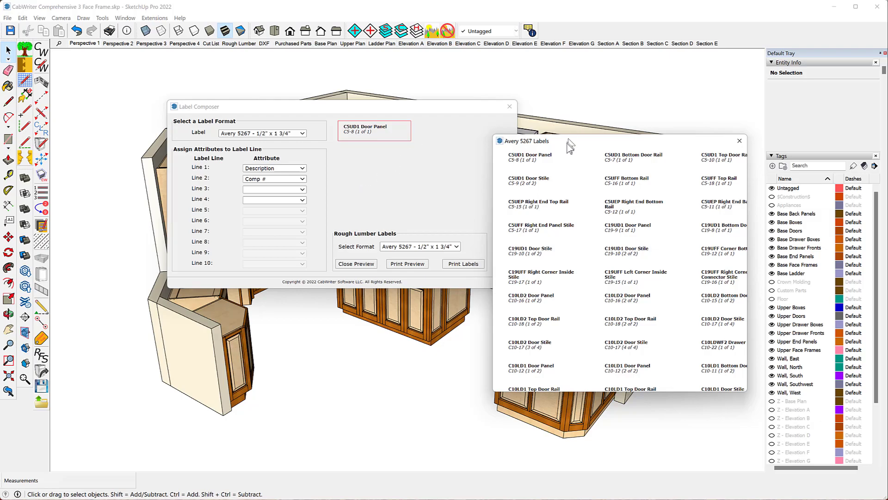
{"action": "left_click_drag", "start_coordinate": [570, 143], "coordinate": [169, 74]}
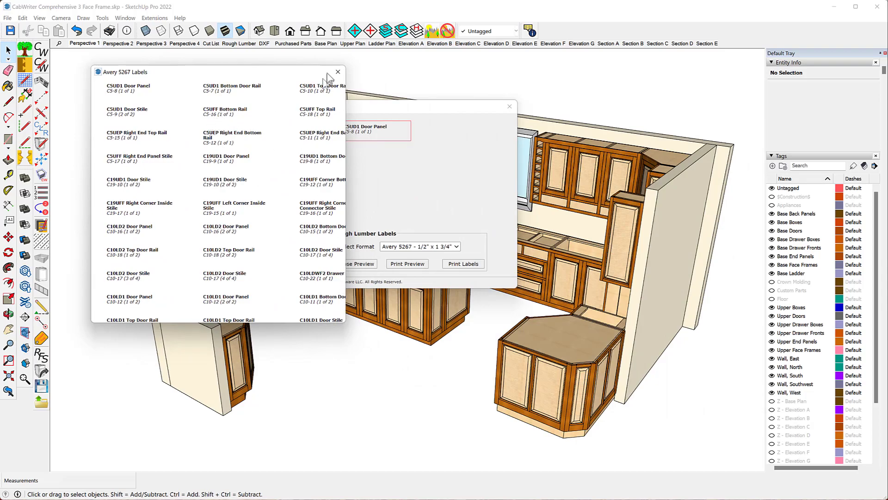
{"action": "left_click", "coordinate": [337, 72]}
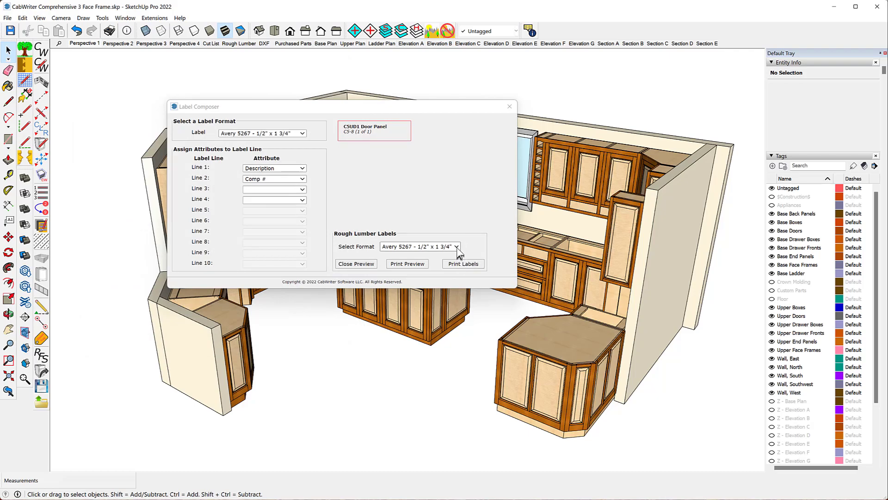
- Set the rough lumber label format to Avery 6792 - 5/8" x 3" and open its print preview
{"action": "left_click", "coordinate": [457, 247]}
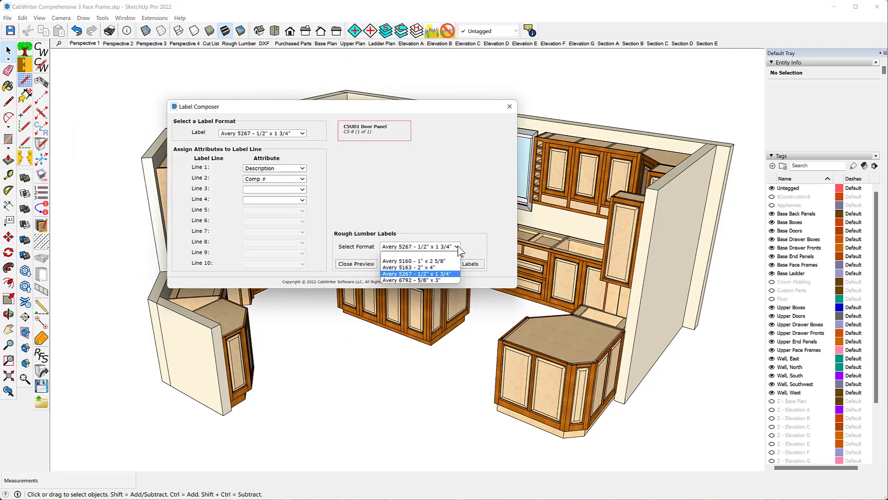
{"action": "left_click", "coordinate": [435, 280]}
{"action": "left_click", "coordinate": [407, 264]}
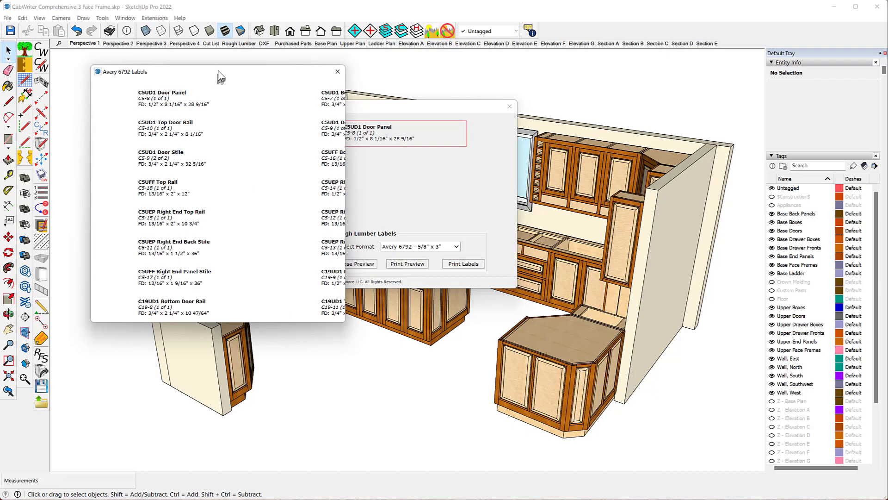
- Examine the Avery 6792 label preview, then close the Label Composer
{"action": "mouse_move", "coordinate": [221, 77]}
{"action": "left_mouse_down"}
{"action": "mouse_move", "coordinate": [517, 89]}
{"action": "mouse_move", "coordinate": [458, 99]}
{"action": "mouse_move", "coordinate": [326, 94]}
{"action": "mouse_move", "coordinate": [215, 75]}
{"action": "left_mouse_up"}
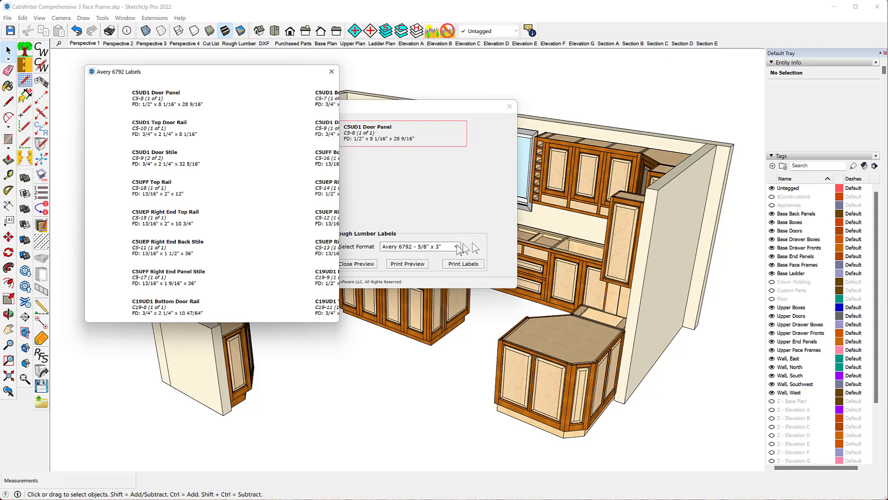
{"action": "left_click_drag", "start_coordinate": [220, 74], "coordinate": [657, 110]}
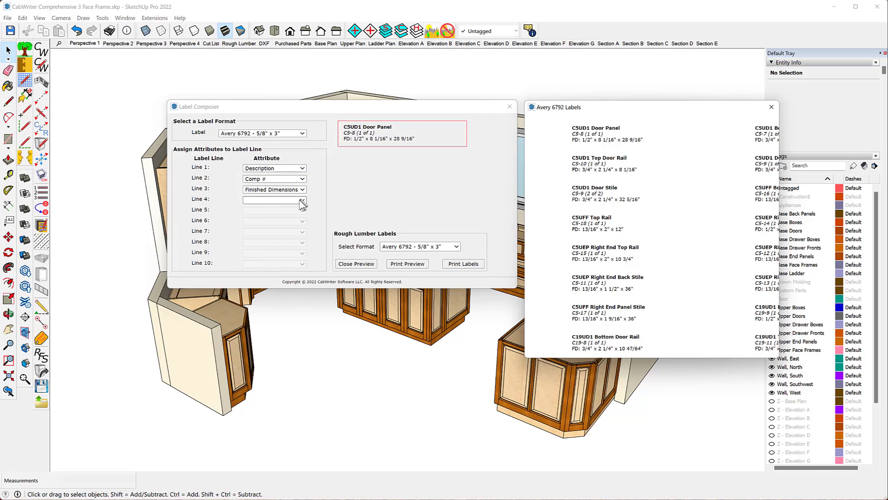
{"action": "left_click_drag", "start_coordinate": [623, 115], "coordinate": [481, 246]}
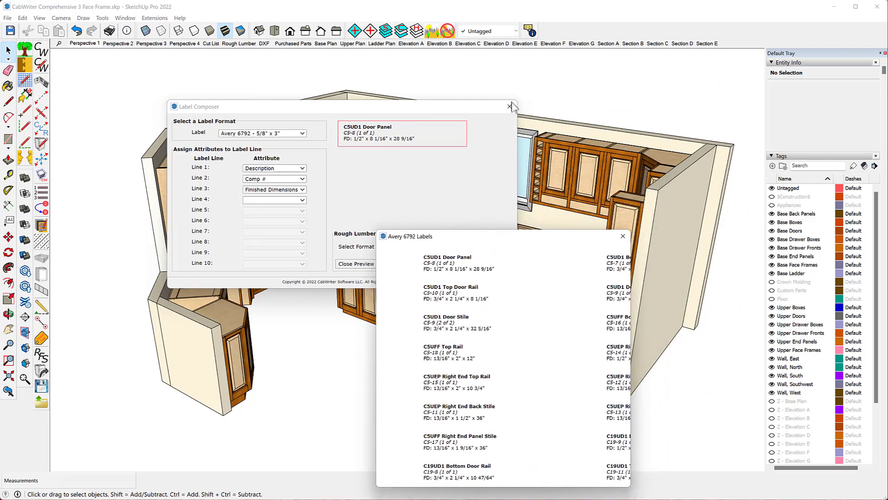
{"action": "left_click", "coordinate": [509, 107]}
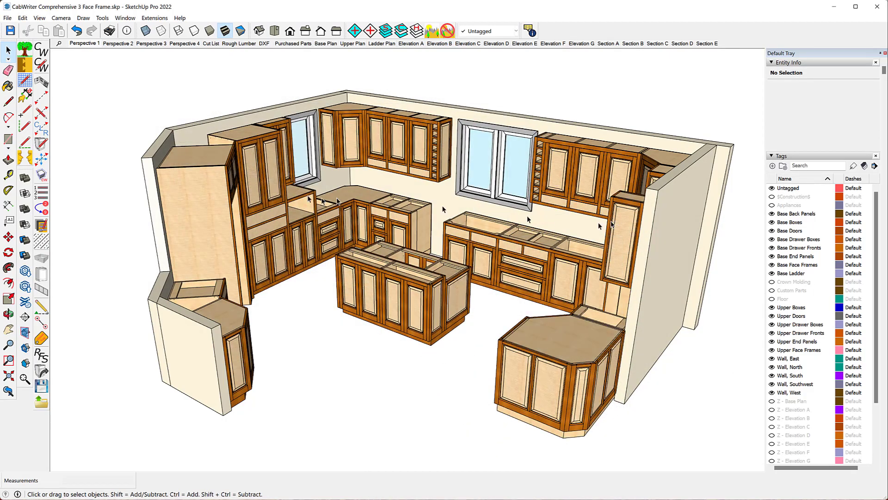
- Run CutList Bridge sheet optimization for Maple Plywood - Pre-Finished
{"action": "left_click", "coordinate": [9, 18]}
{"action": "mouse_move", "coordinate": [123, 261]}
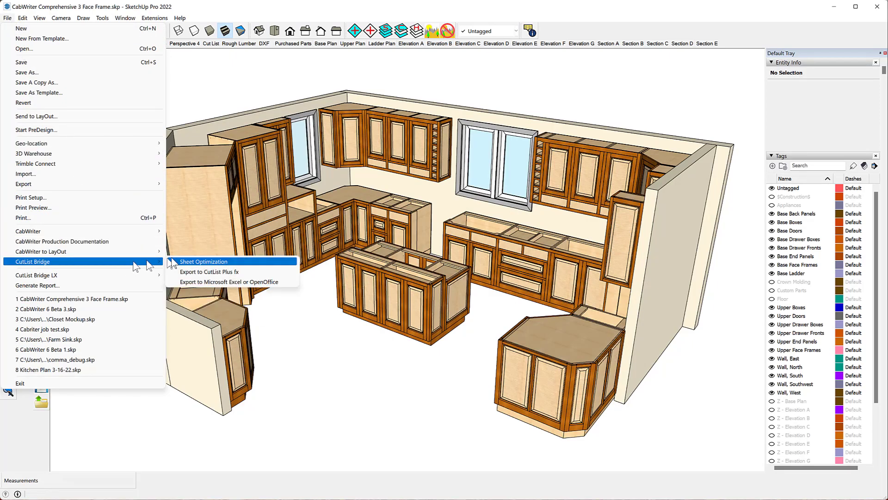
{"action": "left_click", "coordinate": [190, 264]}
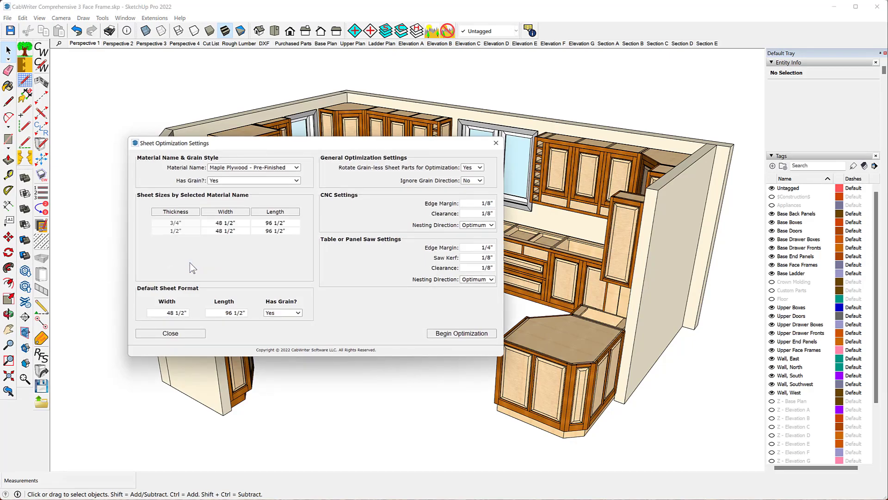
{"action": "left_click", "coordinate": [452, 333]}
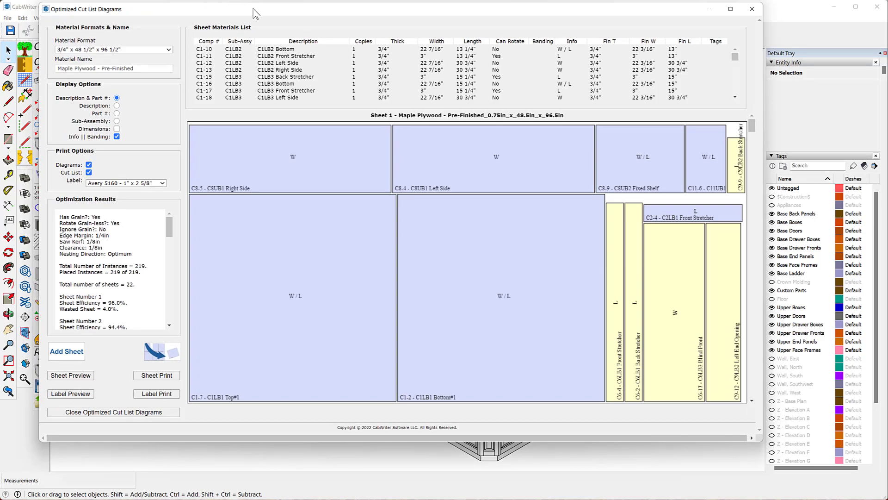
- Set the optimized cut list label to Avery 5267 - 1/2" x 1 3/4" and preview the labels
{"action": "left_click_drag", "start_coordinate": [253, 13], "coordinate": [273, 37]}
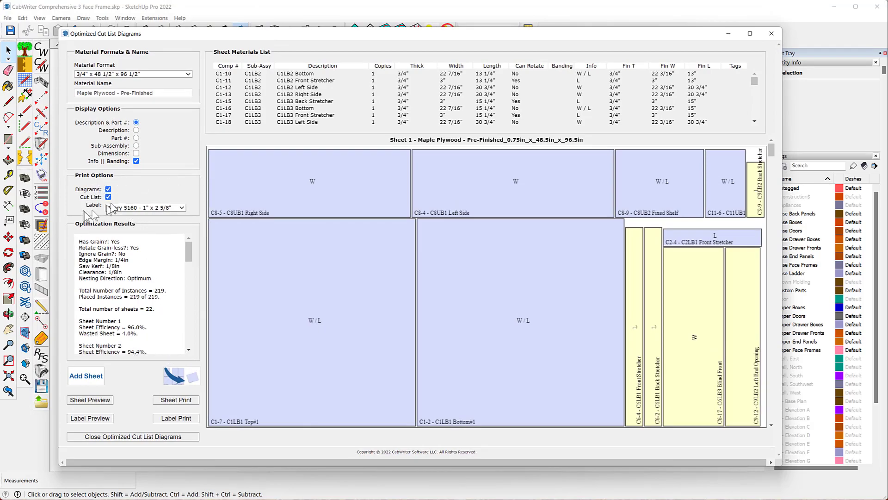
{"action": "left_click", "coordinate": [182, 208]}
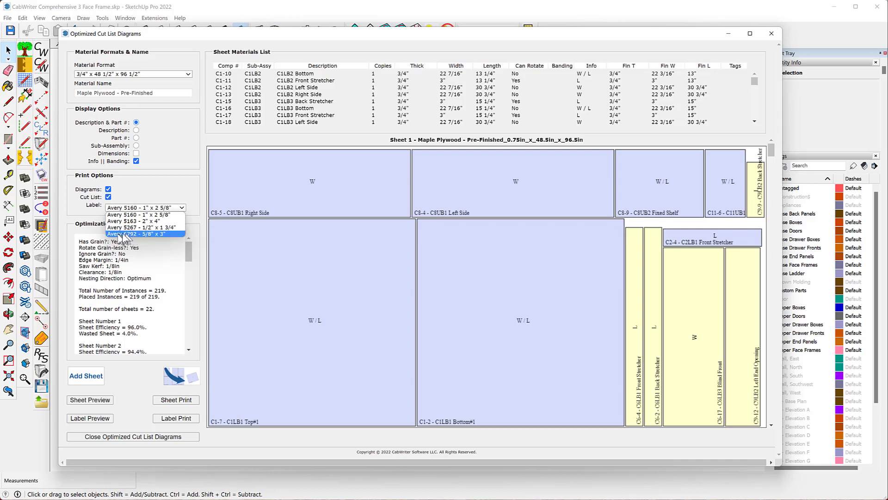
{"action": "left_click", "coordinate": [149, 227]}
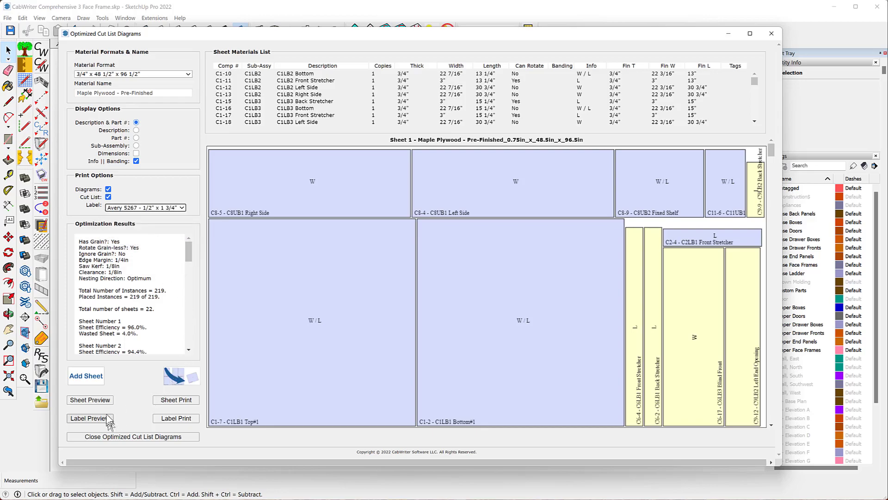
{"action": "left_click", "coordinate": [86, 420]}
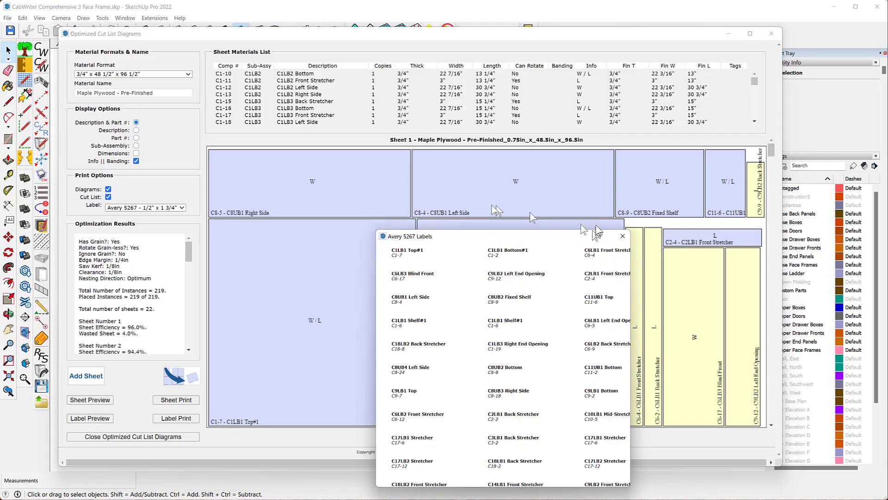
- Close the label preview and the Optimized Cut List Diagrams window
{"action": "left_click_drag", "start_coordinate": [445, 234], "coordinate": [268, 89]}
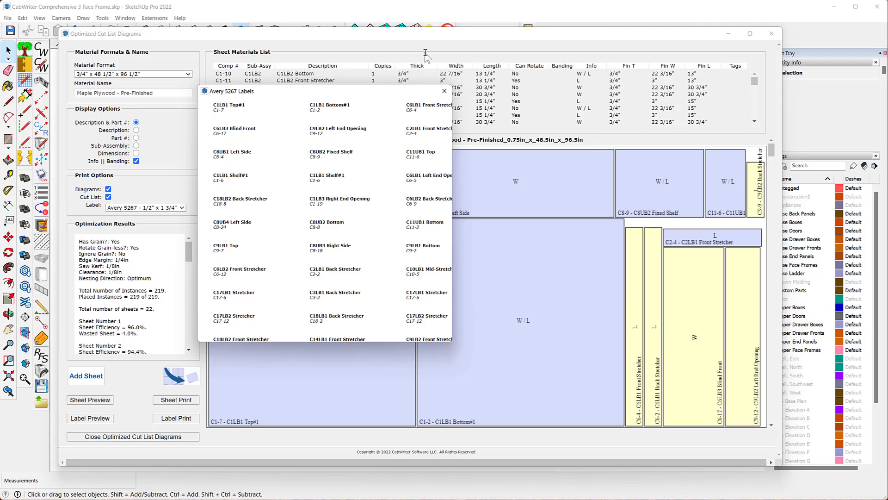
{"action": "left_click", "coordinate": [444, 90]}
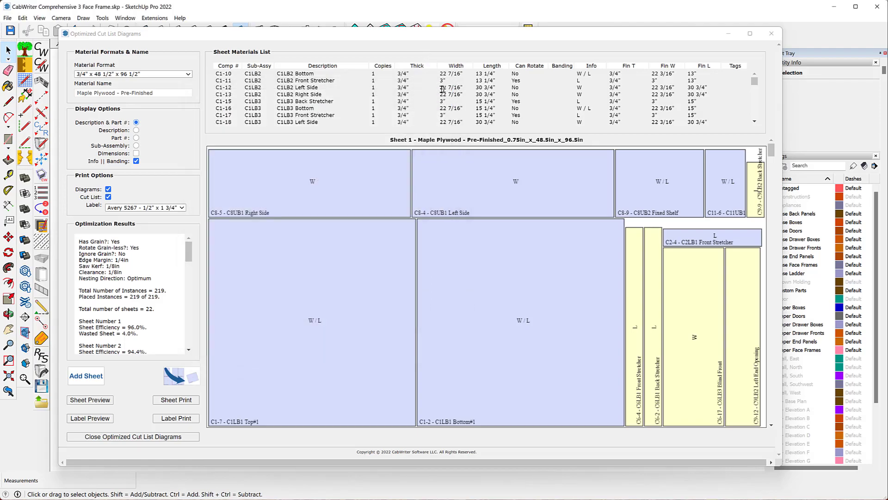
{"action": "left_click", "coordinate": [771, 34]}
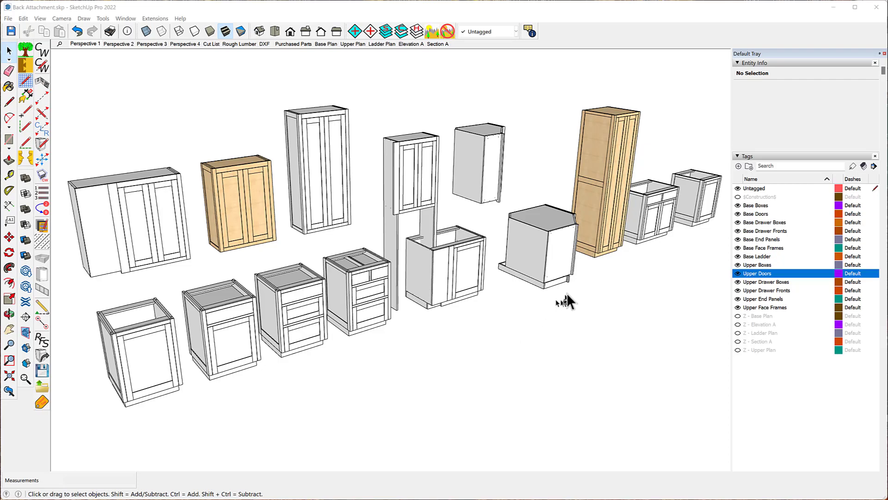
- Hide the Base Doors and Upper Doors tags to expose the cabinet interiors and shelf holes
{"action": "left_click", "coordinate": [738, 213]}
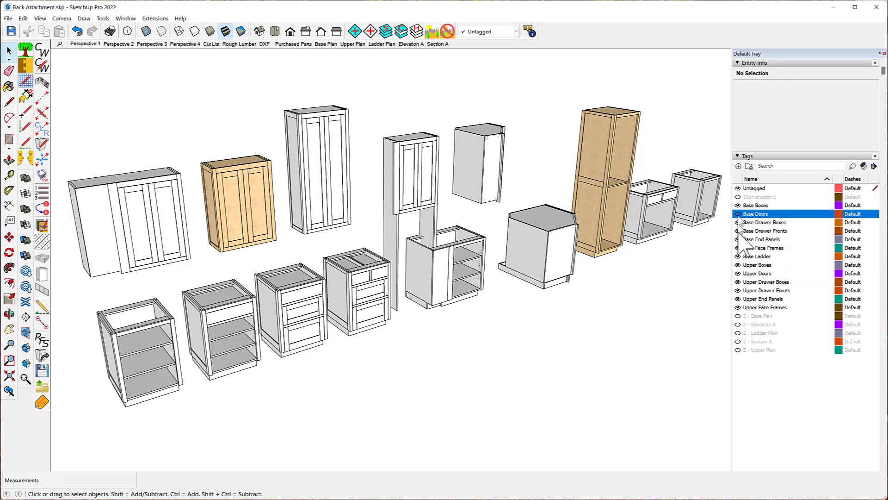
{"action": "left_click", "coordinate": [737, 274]}
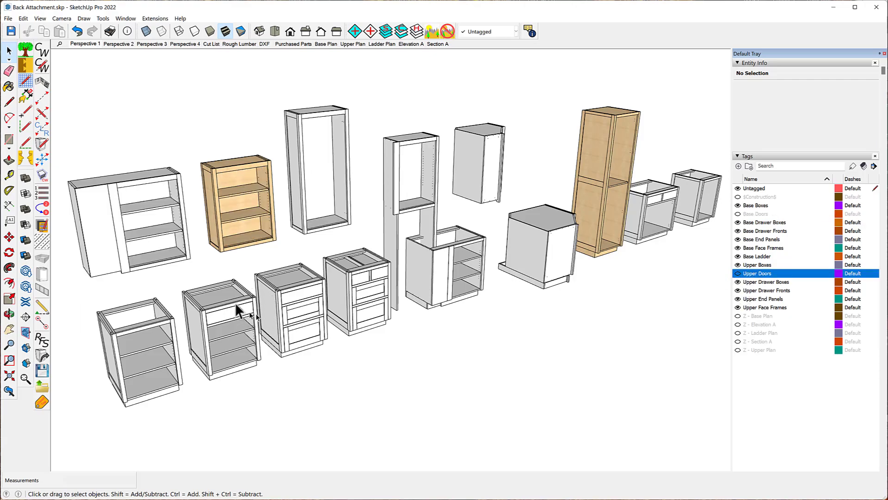
{"action": "middle_click_drag", "start_coordinate": [173, 223], "coordinate": [268, 187]}
{"action": "scroll", "coordinate": [259, 167], "scroll_direction": "up", "scroll_amount": 10}
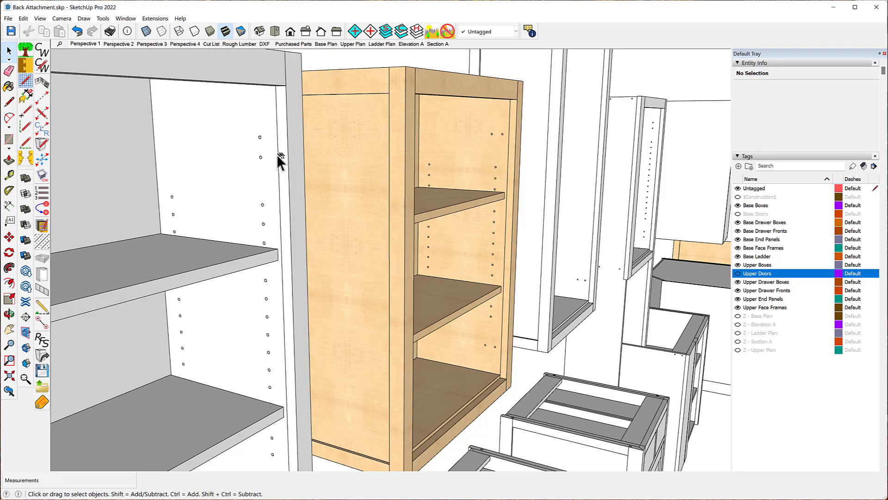
{"action": "scroll", "coordinate": [254, 131], "scroll_direction": "down", "scroll_amount": 2}
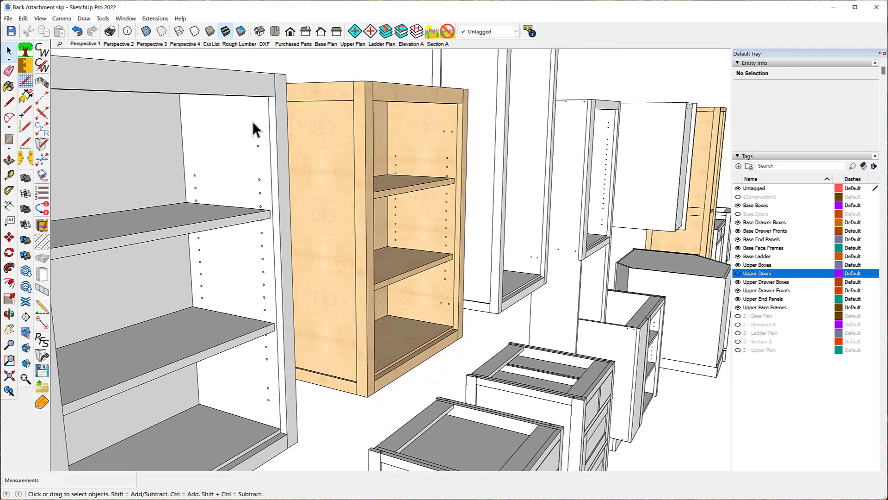
{"action": "scroll", "coordinate": [282, 423], "scroll_direction": "up", "scroll_amount": 4}
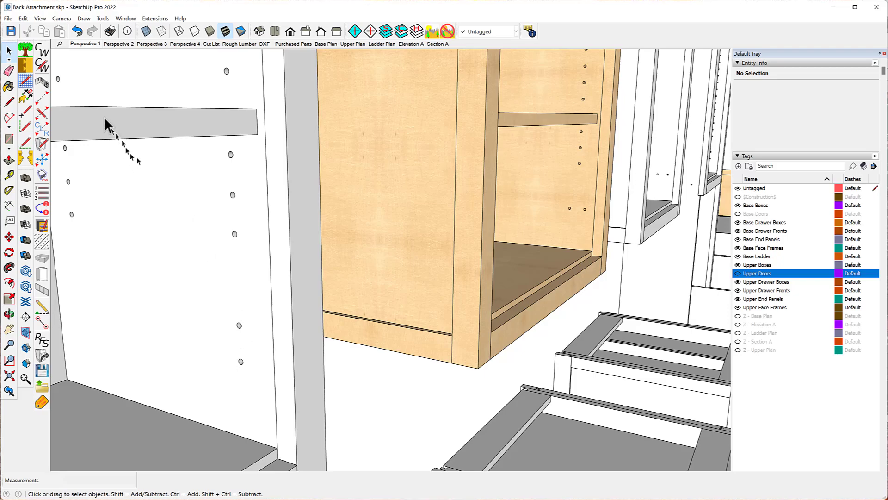
- In CabWriter's CNC Boring settings, set the hinge hole direction to Horizontal and the hinge front hole offset to 20mm
{"action": "left_click", "coordinate": [48, 66]}
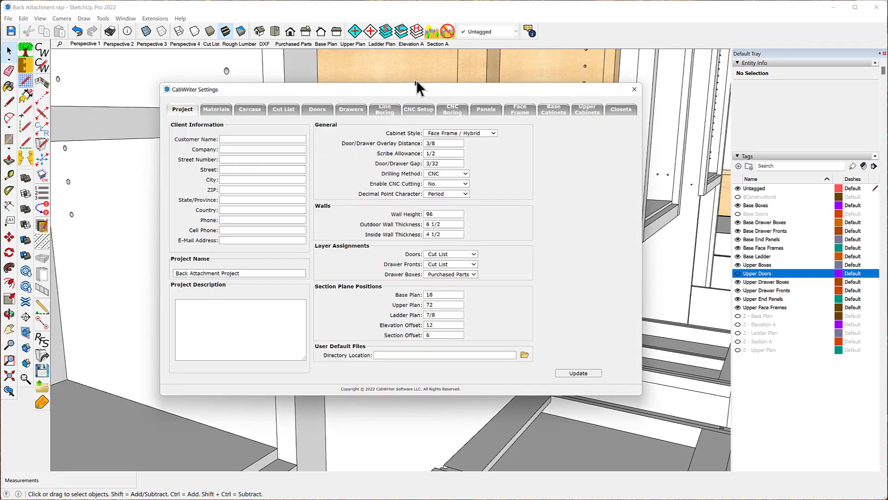
{"action": "left_click", "coordinate": [454, 111]}
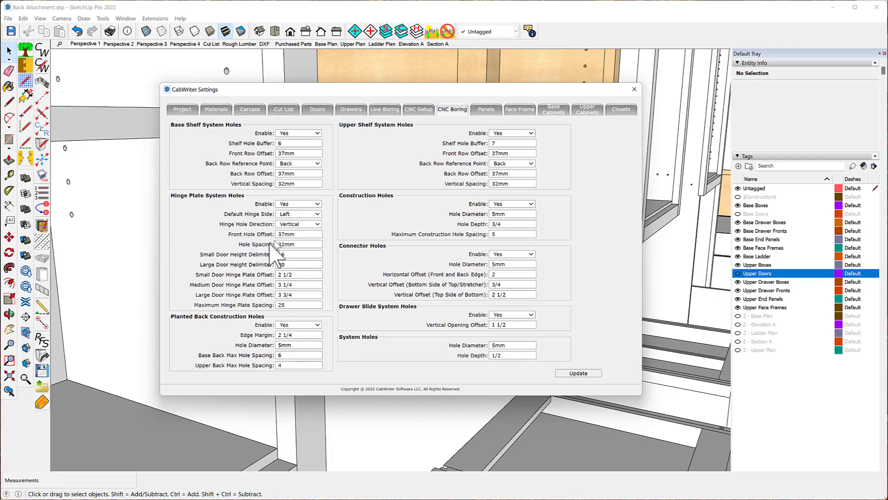
{"action": "left_click", "coordinate": [318, 225]}
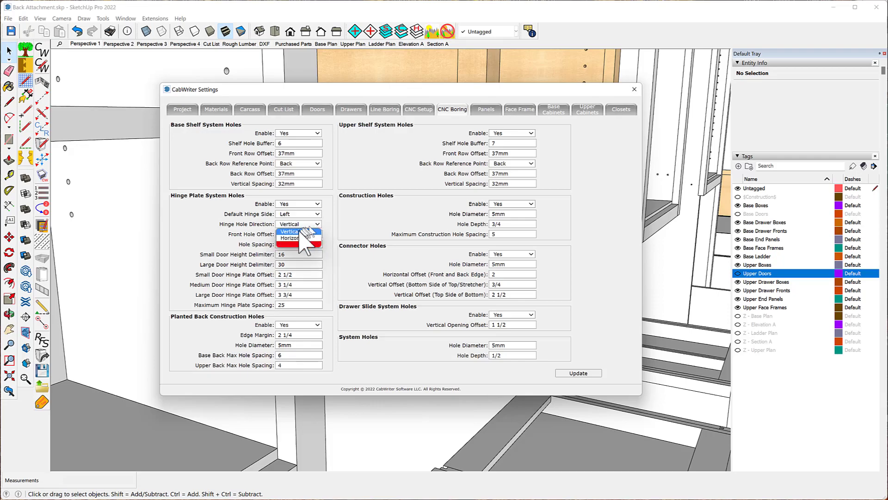
{"action": "left_click", "coordinate": [298, 238]}
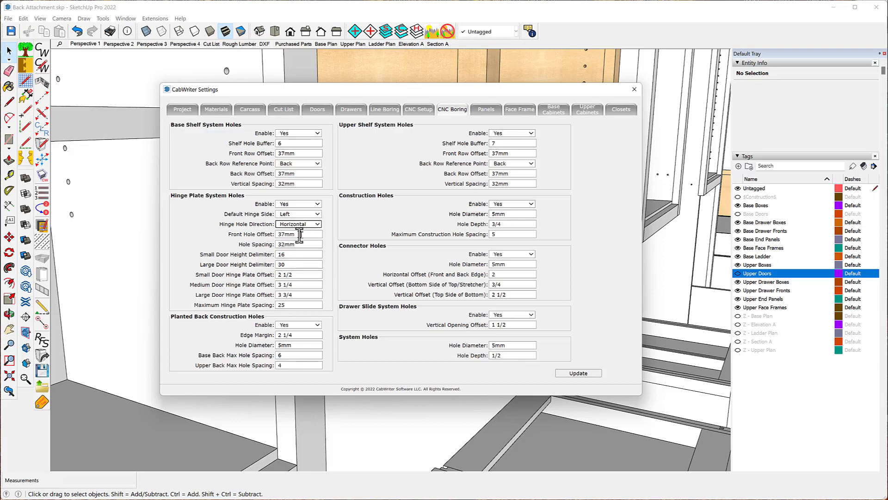
{"action": "left_click_drag", "start_coordinate": [286, 234], "coordinate": [278, 234]}
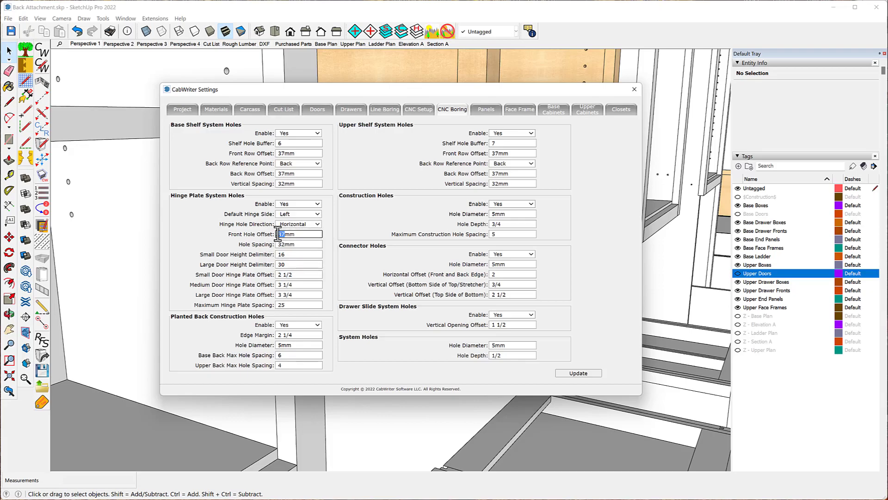
{"action": "type", "text": "20"}
{"action": "left_click", "coordinate": [346, 232]}
{"action": "left_click", "coordinate": [634, 89]}
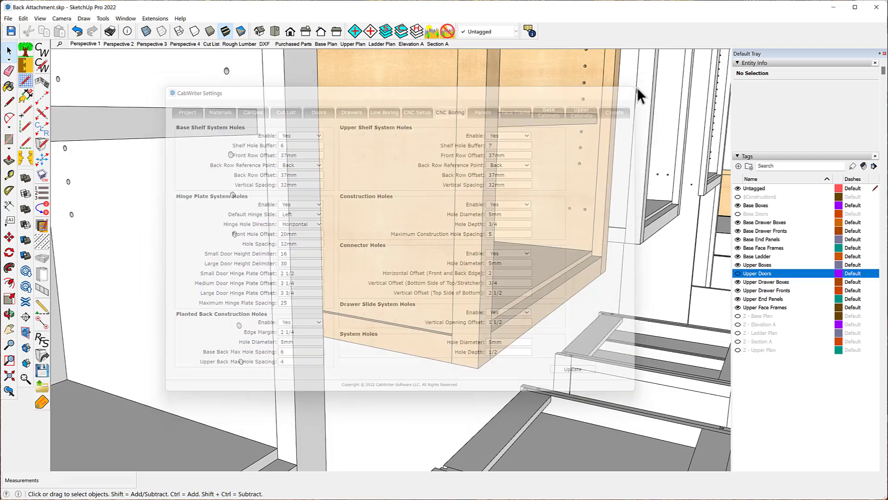
- Re-draw the selected upper cabinet without using its stored defaults
{"action": "scroll", "coordinate": [450, 223], "scroll_direction": "up", "scroll_amount": 3}
{"action": "scroll", "coordinate": [450, 224], "scroll_direction": "down", "scroll_amount": 5}
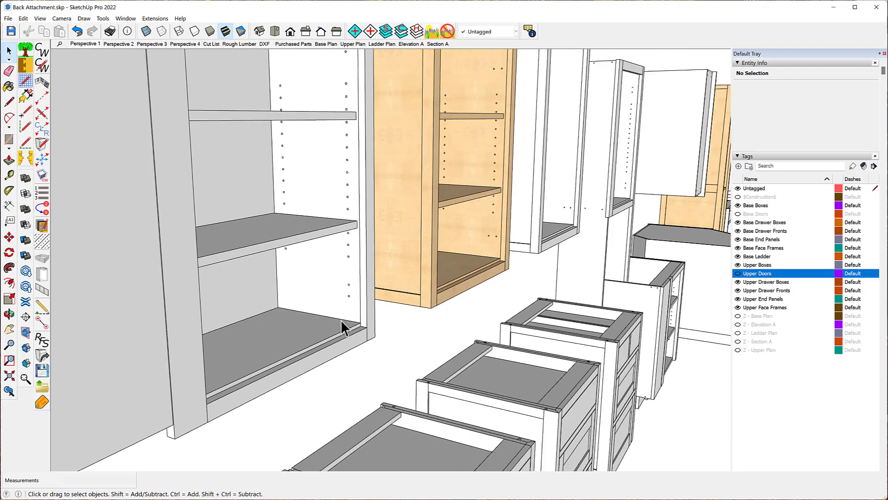
{"action": "left_click", "coordinate": [313, 183]}
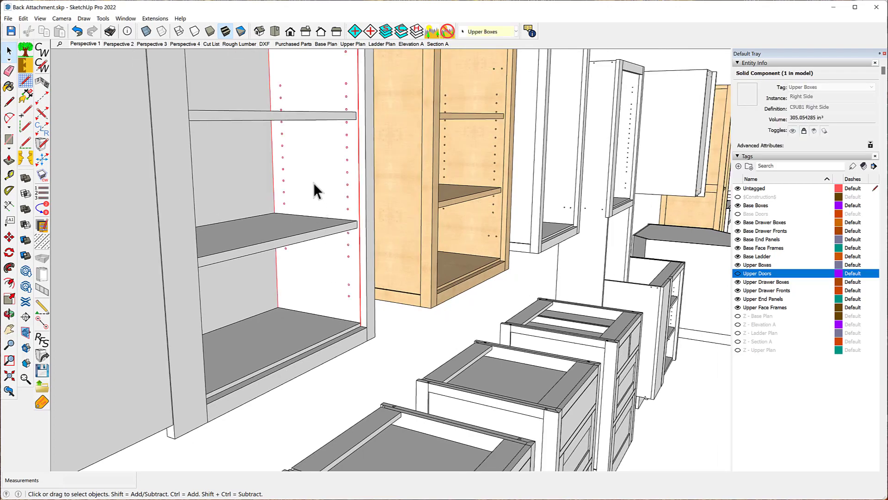
{"action": "right_click", "coordinate": [313, 183]}
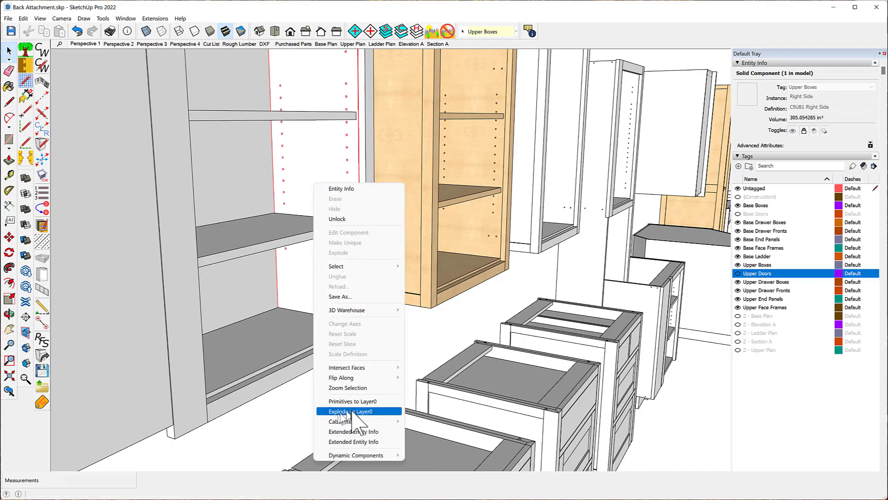
{"action": "mouse_move", "coordinate": [361, 422]}
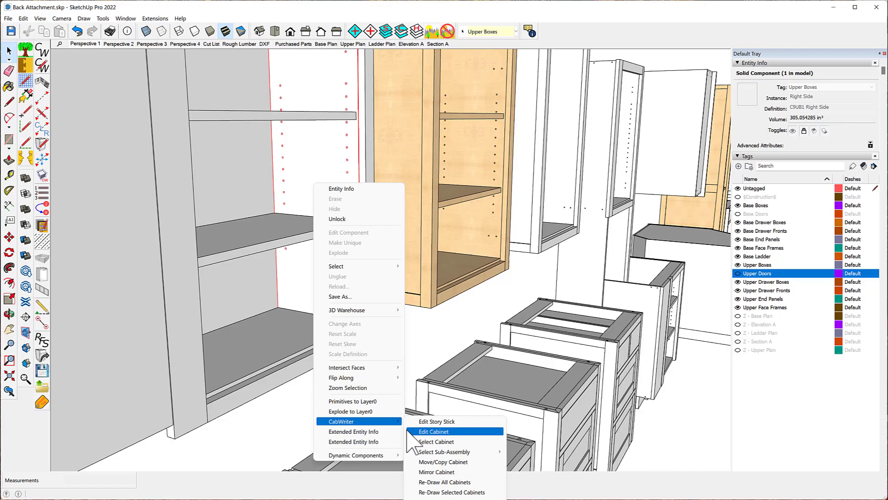
{"action": "left_click", "coordinate": [449, 492]}
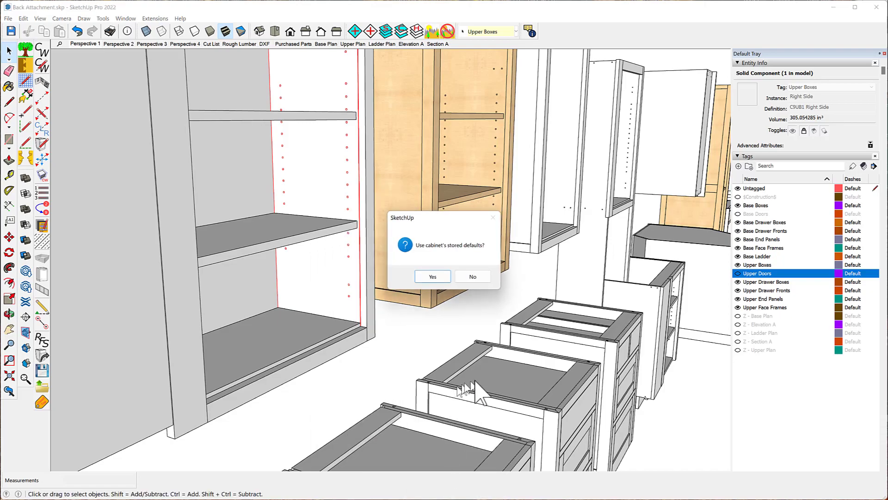
{"action": "left_click", "coordinate": [472, 277]}
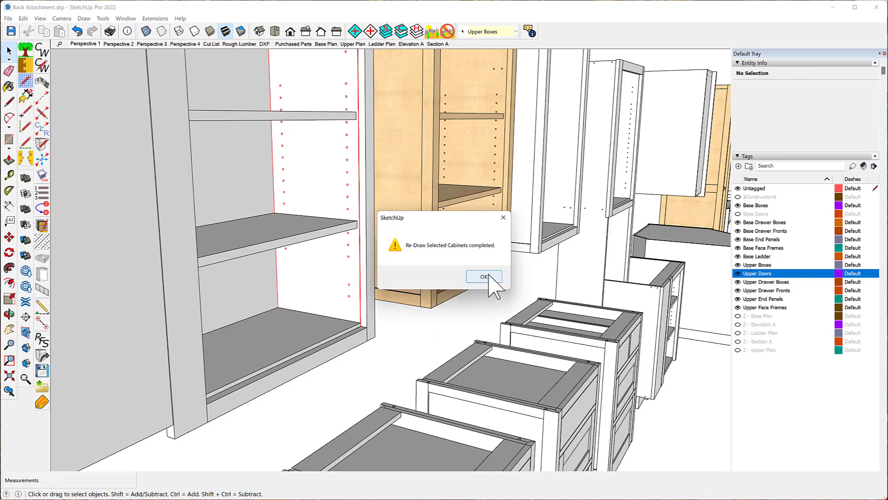
{"action": "left_click", "coordinate": [485, 276]}
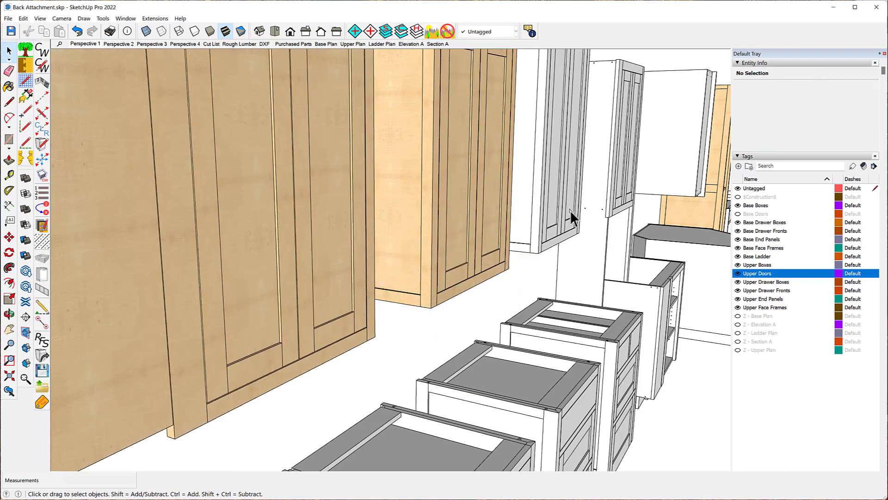
- Hide the Upper Doors tag and inspect the redrawn upper cabinet's hinge and shelf holes
{"action": "left_click", "coordinate": [738, 273]}
{"action": "scroll", "coordinate": [271, 322], "scroll_direction": "up", "scroll_amount": 6}
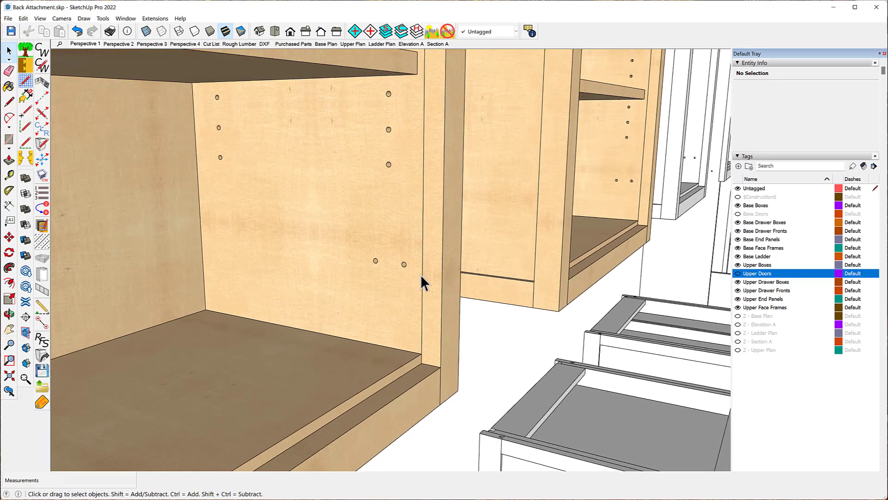
{"action": "scroll", "coordinate": [416, 272], "scroll_direction": "up", "scroll_amount": 6}
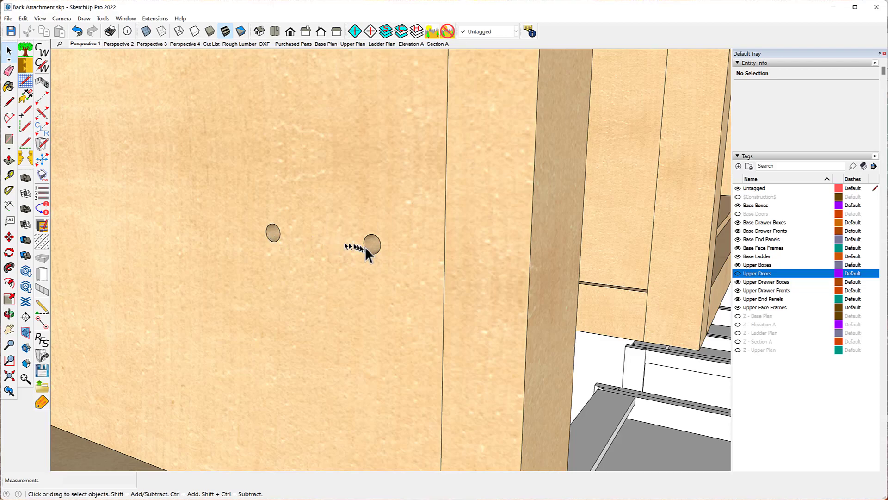
{"action": "scroll", "coordinate": [278, 233], "scroll_direction": "down", "scroll_amount": 10}
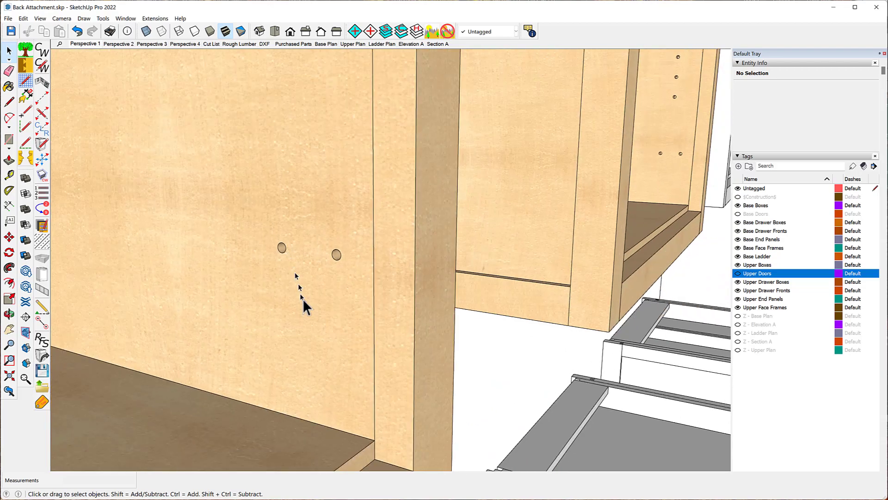
{"action": "scroll", "coordinate": [248, 323], "scroll_direction": "down", "scroll_amount": 1}
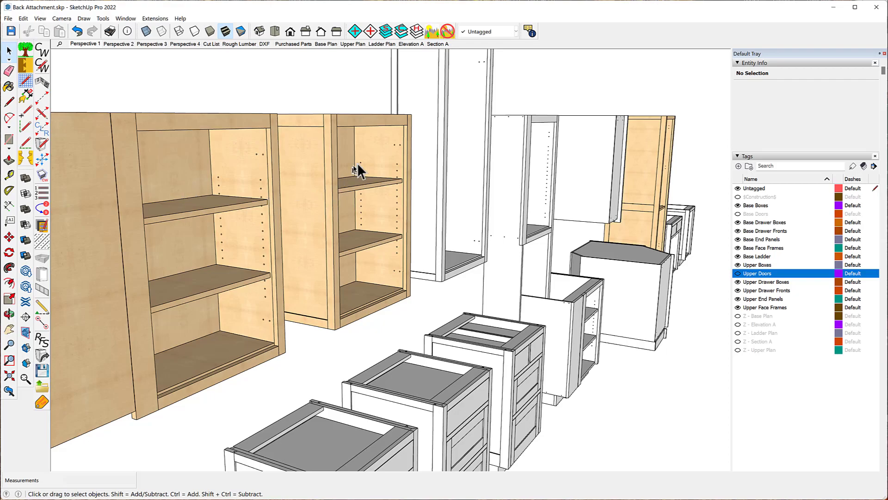
{"action": "scroll", "coordinate": [359, 167], "scroll_direction": "down", "scroll_amount": 4}
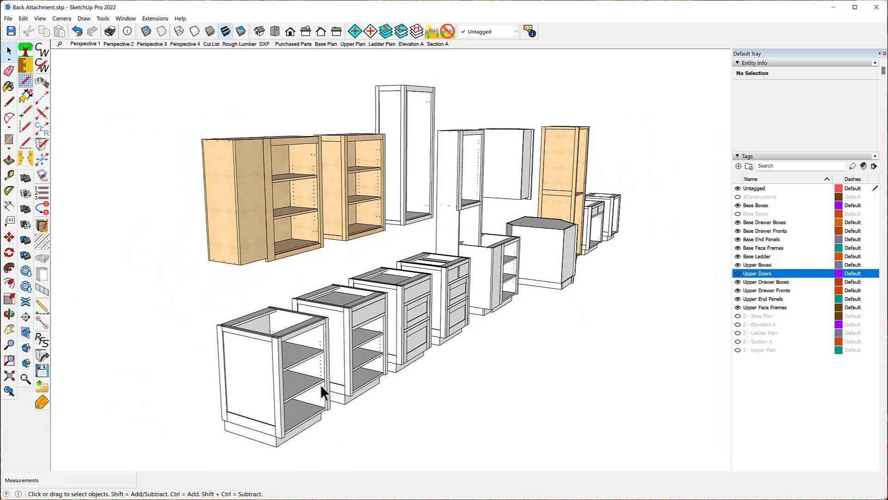
{"action": "scroll", "coordinate": [319, 384], "scroll_direction": "up", "scroll_amount": 5}
{"action": "scroll", "coordinate": [311, 375], "scroll_direction": "up", "scroll_amount": 2}
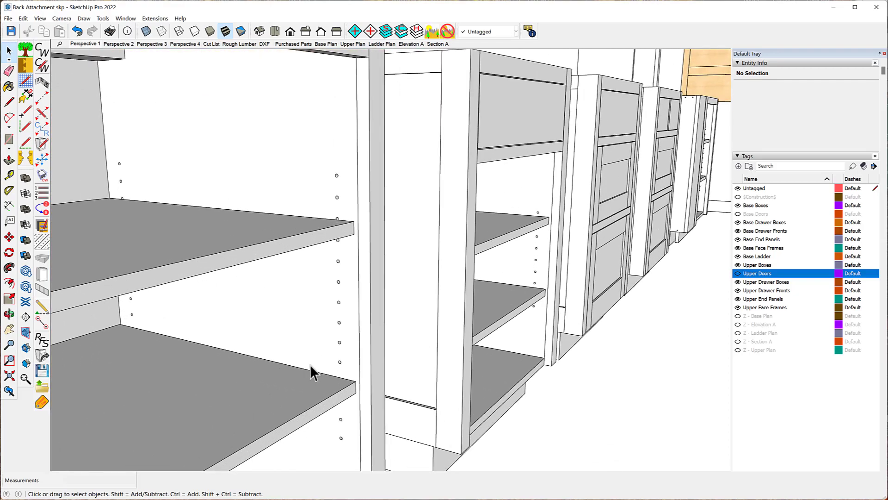
{"action": "scroll", "coordinate": [309, 329], "scroll_direction": "down", "scroll_amount": 2}
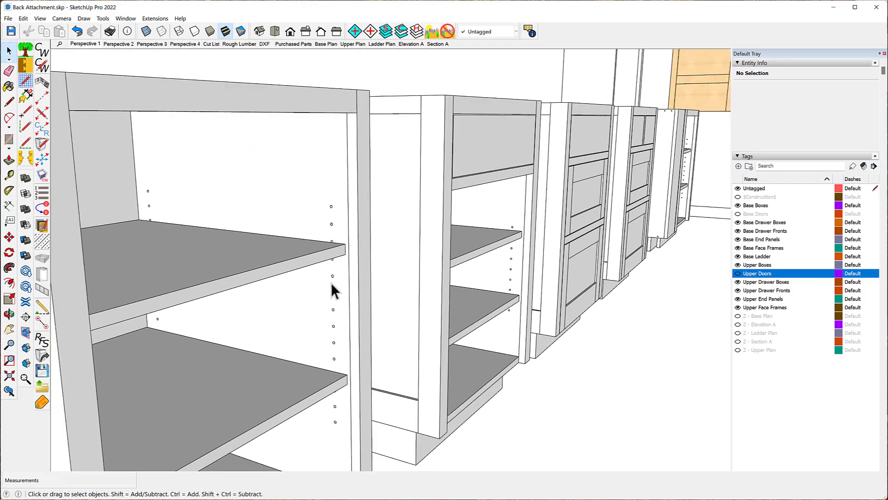
- Re-draw the selected base cabinet without using its stored defaults
{"action": "middle_click_drag", "start_coordinate": [331, 283], "coordinate": [272, 281]}
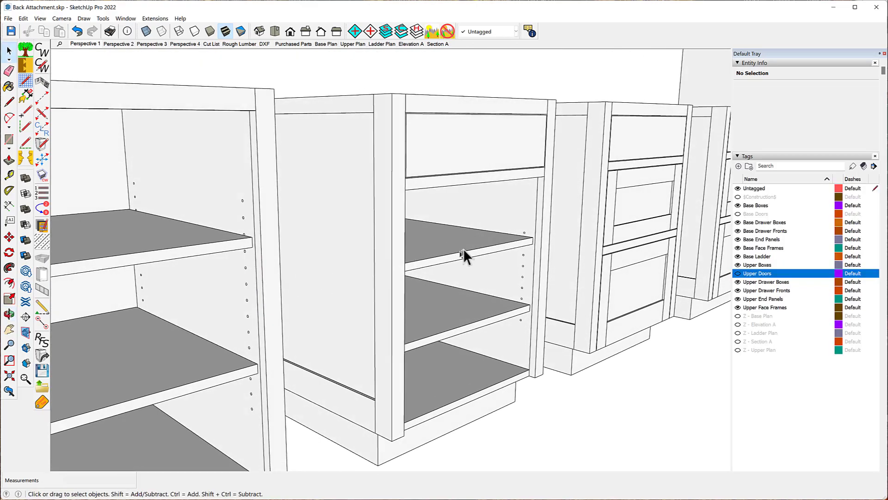
{"action": "middle_click_drag", "start_coordinate": [466, 254], "coordinate": [234, 259]}
{"action": "scroll", "coordinate": [176, 268], "scroll_direction": "down", "scroll_amount": 5}
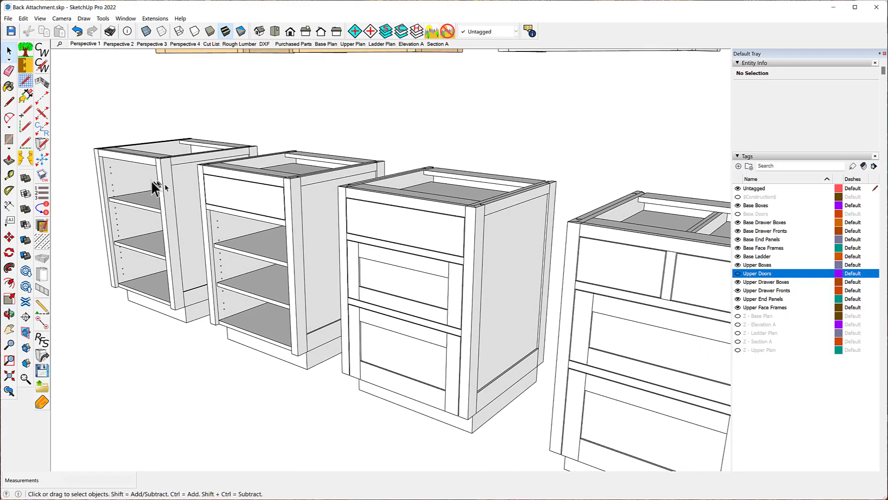
{"action": "scroll", "coordinate": [131, 184], "scroll_direction": "up", "scroll_amount": 3}
{"action": "scroll", "coordinate": [131, 184], "scroll_direction": "up", "scroll_amount": 2}
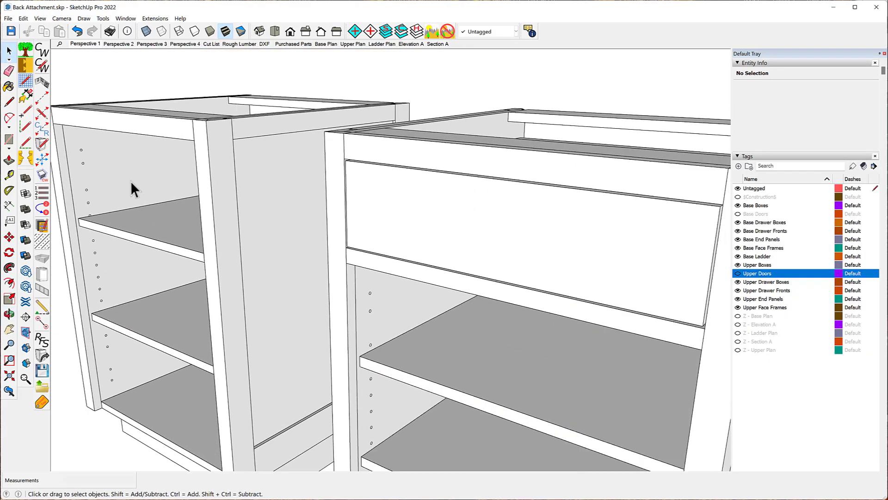
{"action": "left_click", "coordinate": [92, 160]}
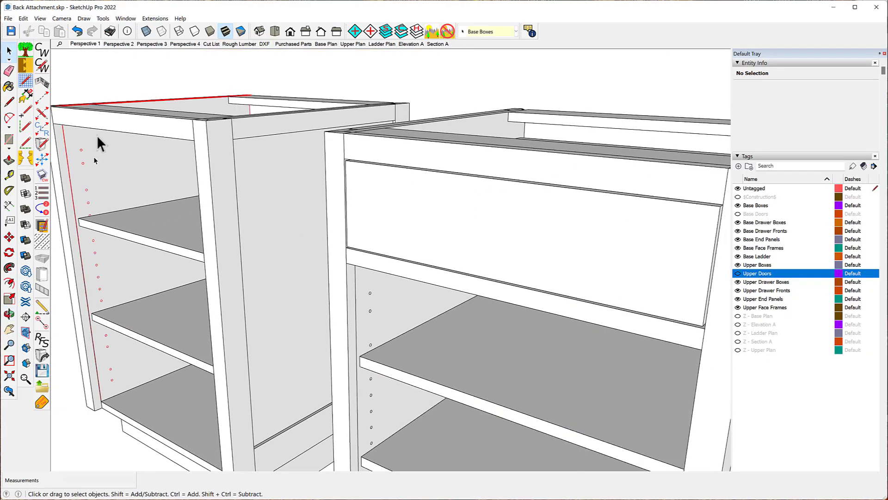
{"action": "right_click", "coordinate": [107, 167]}
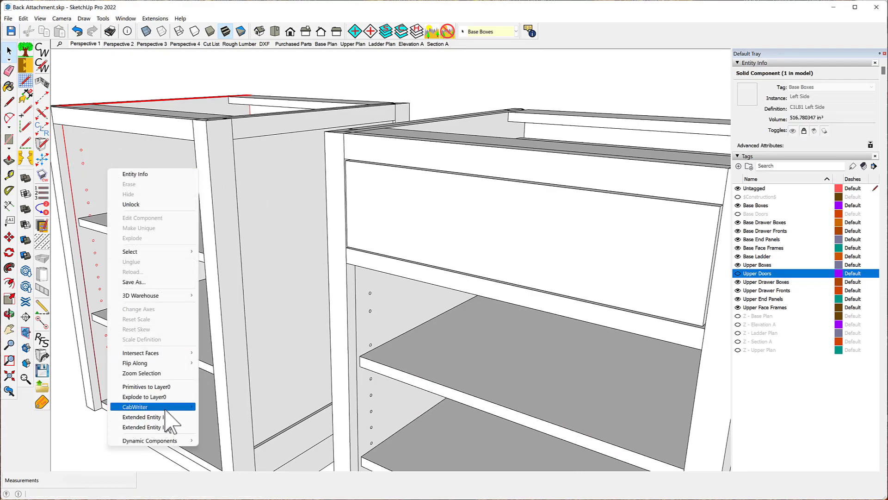
{"action": "mouse_move", "coordinate": [169, 406]}
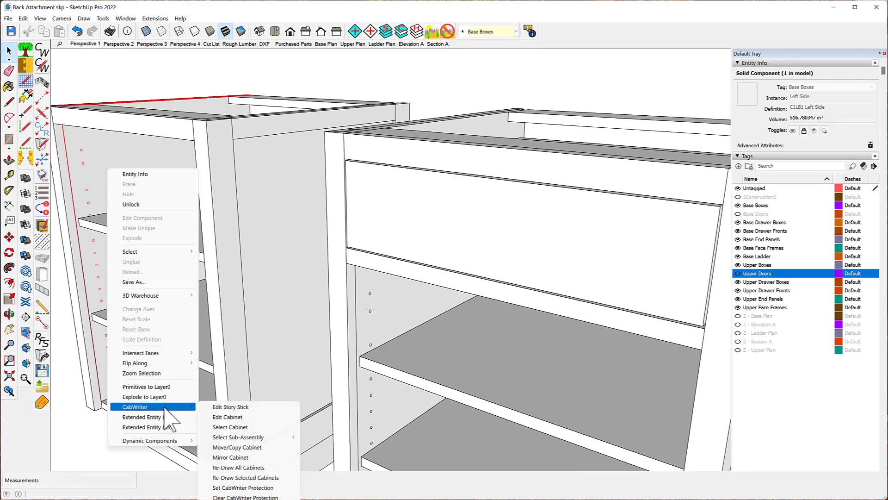
{"action": "left_click", "coordinate": [240, 476]}
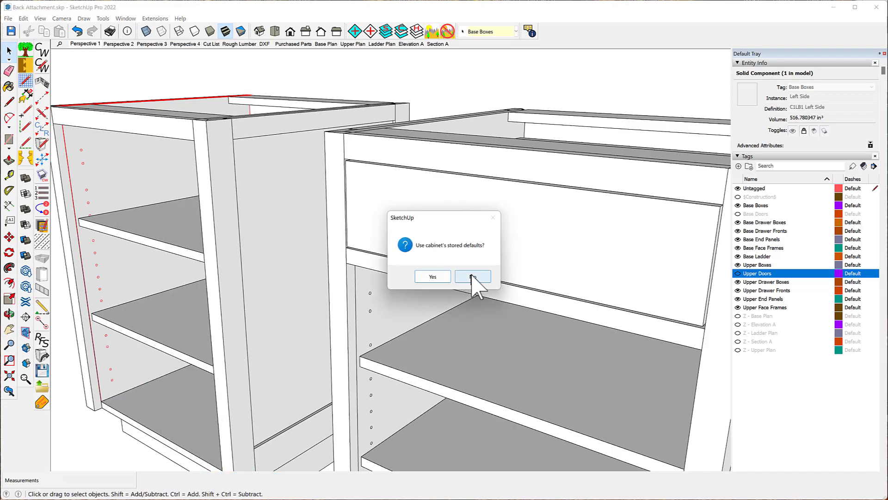
{"action": "left_click", "coordinate": [473, 276]}
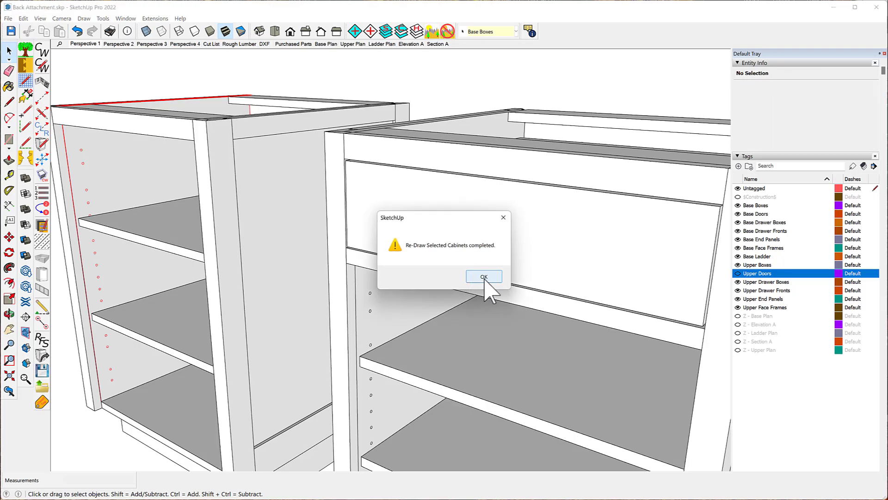
{"action": "left_click", "coordinate": [481, 276]}
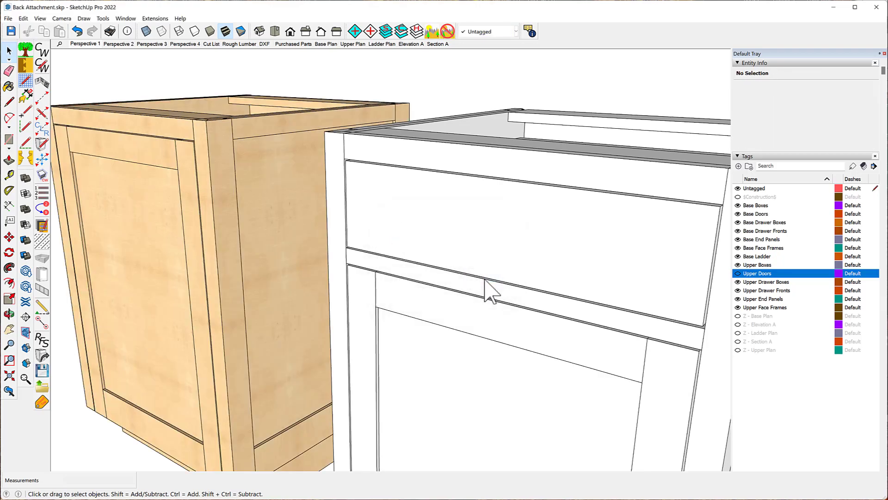
- Hide the Base Doors tag and inspect the redrawn base cabinet's interior holes
{"action": "left_click", "coordinate": [738, 213]}
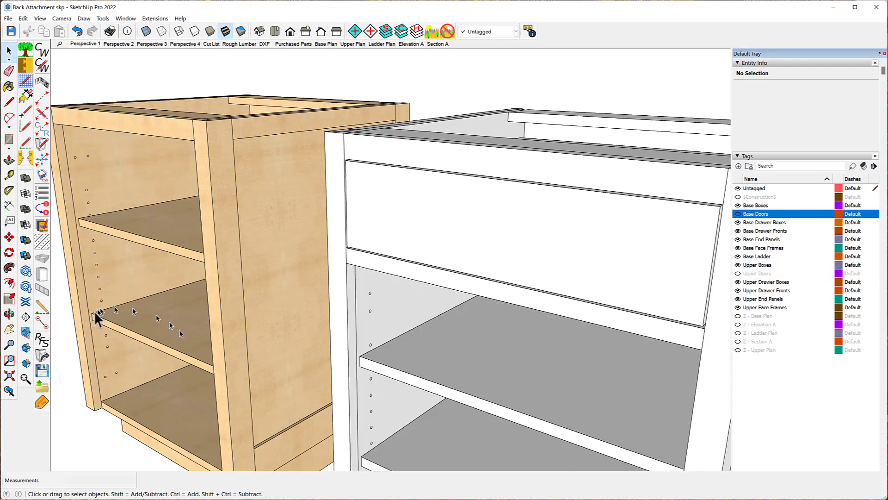
{"action": "scroll", "coordinate": [85, 159], "scroll_direction": "up", "scroll_amount": 10}
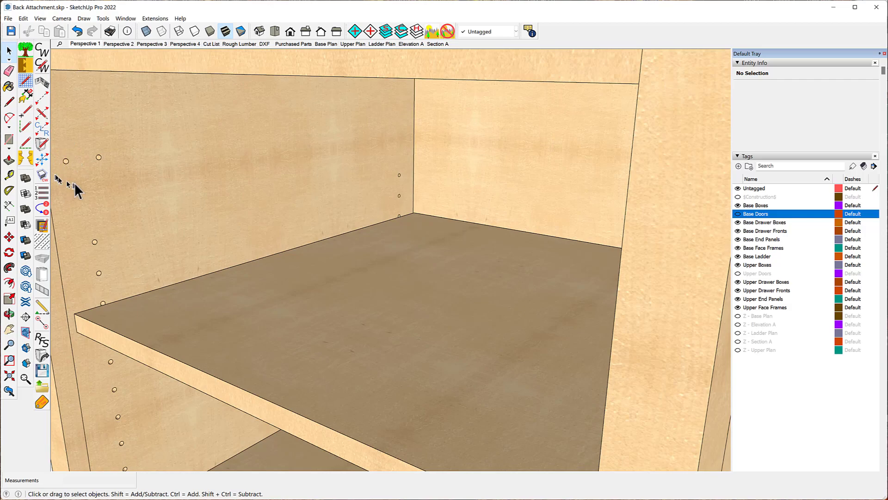
{"action": "scroll", "coordinate": [265, 182], "scroll_direction": "down", "scroll_amount": 10}
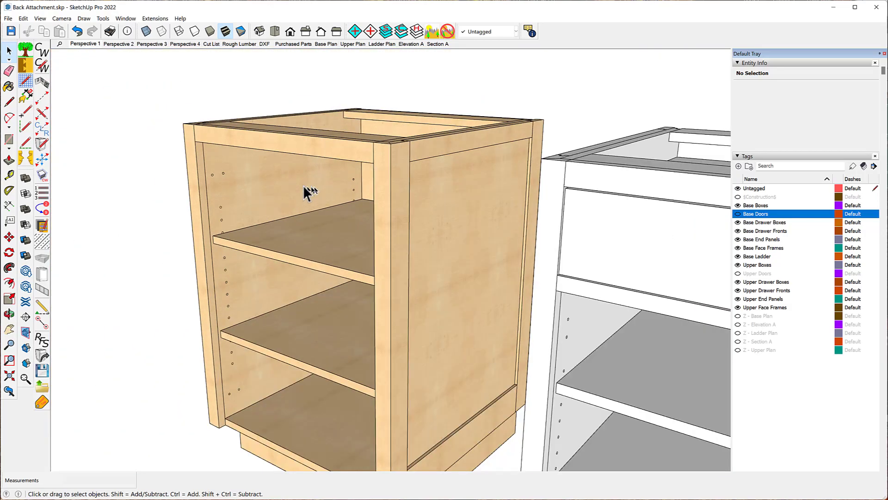
{"action": "scroll", "coordinate": [308, 191], "scroll_direction": "down", "scroll_amount": 10}
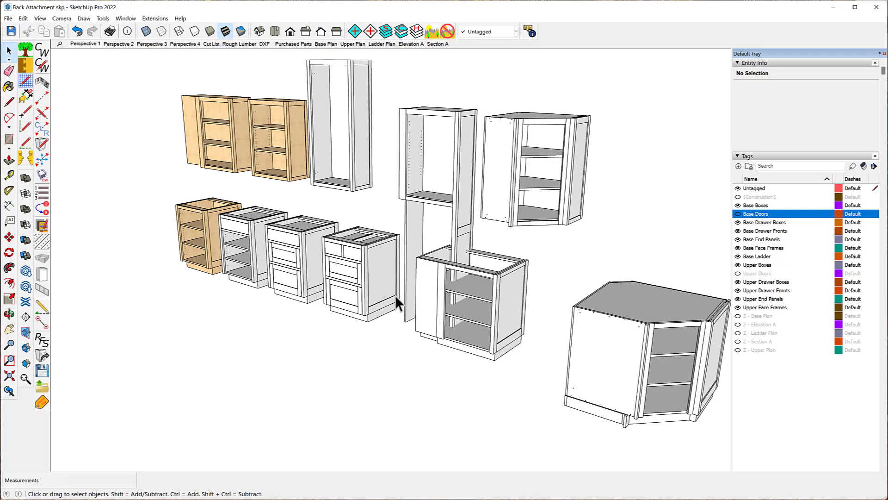
{"action": "scroll", "coordinate": [304, 249], "scroll_direction": "down", "scroll_amount": 8}
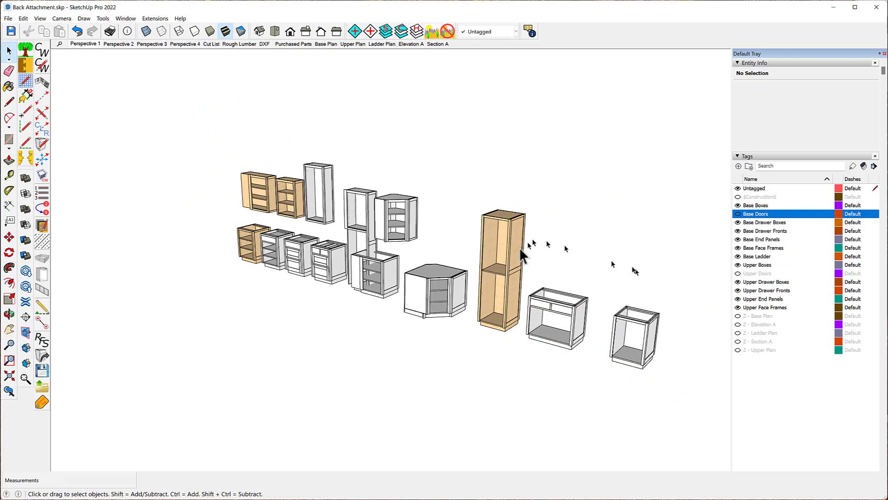
{"action": "scroll", "coordinate": [503, 252], "scroll_direction": "up", "scroll_amount": 10}
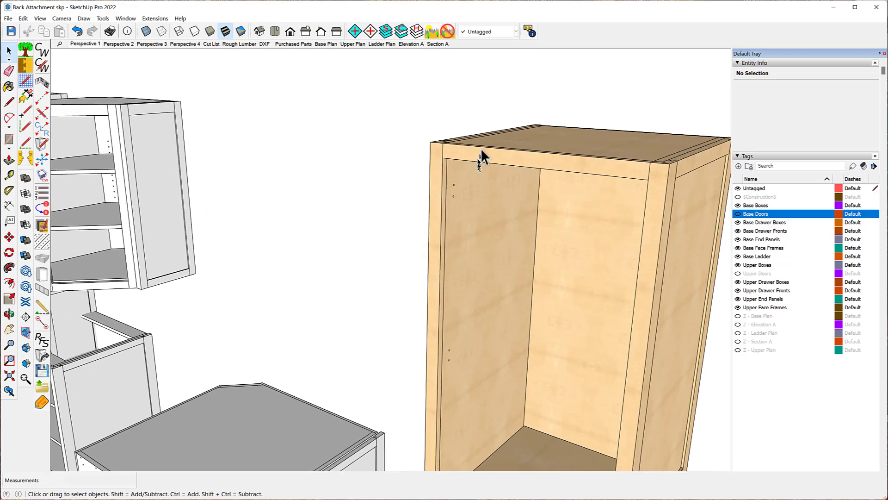
- Orbit and zoom around the model to examine the back of the redrawn base cabinet
{"action": "scroll", "coordinate": [485, 173], "scroll_direction": "down", "scroll_amount": 7}
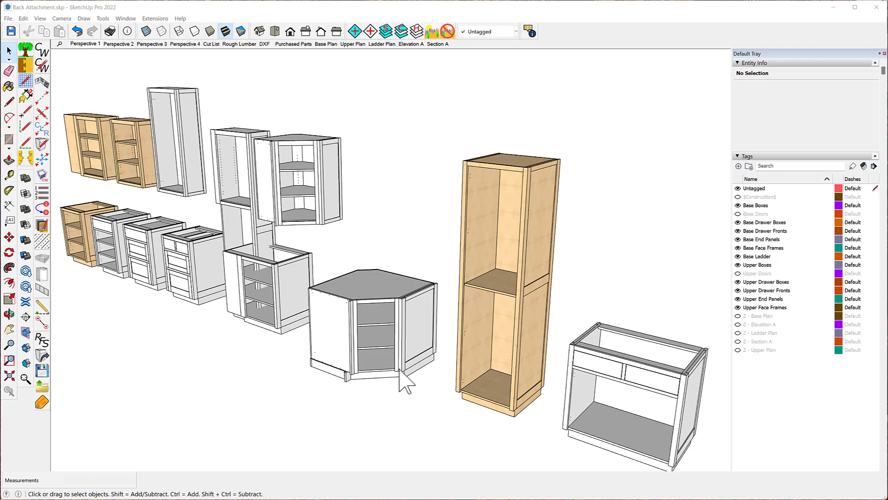
{"action": "key", "text": "o"}
{"action": "left_click_drag", "start_coordinate": [585, 143], "coordinate": [70, 135]}
{"action": "key", "text": "space"}
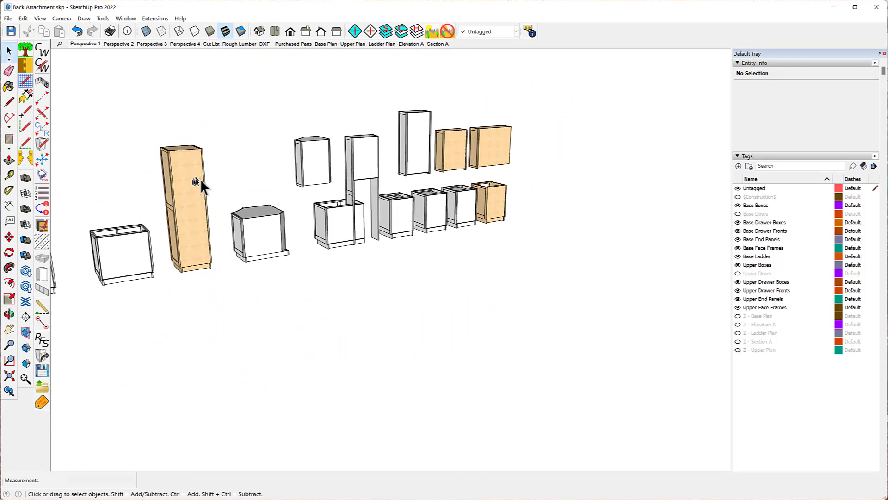
{"action": "scroll", "coordinate": [496, 198], "scroll_direction": "up", "scroll_amount": 6}
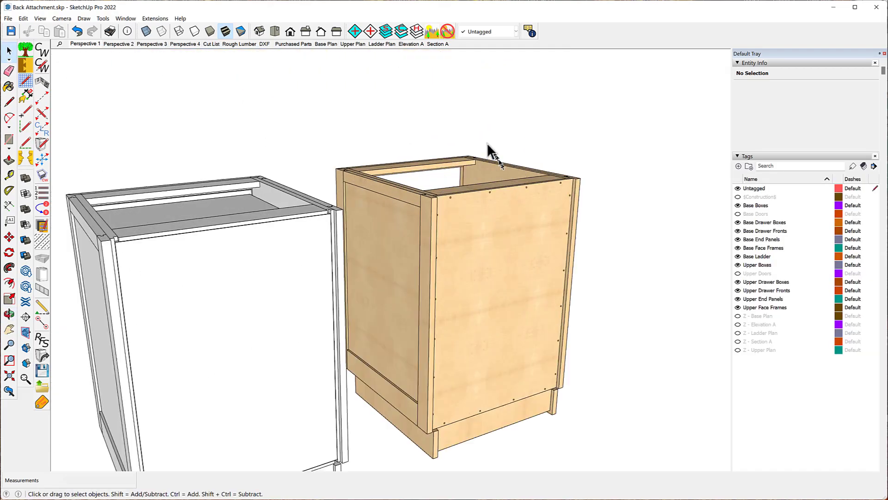
{"action": "scroll", "coordinate": [490, 152], "scroll_direction": "down", "scroll_amount": 2}
{"action": "scroll", "coordinate": [376, 136], "scroll_direction": "down", "scroll_amount": 2}
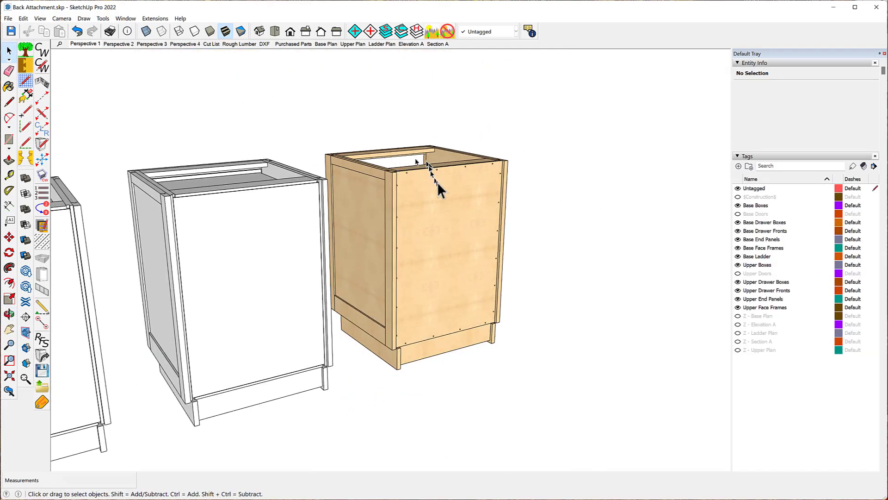
{"action": "scroll", "coordinate": [440, 205], "scroll_direction": "up", "scroll_amount": 5}
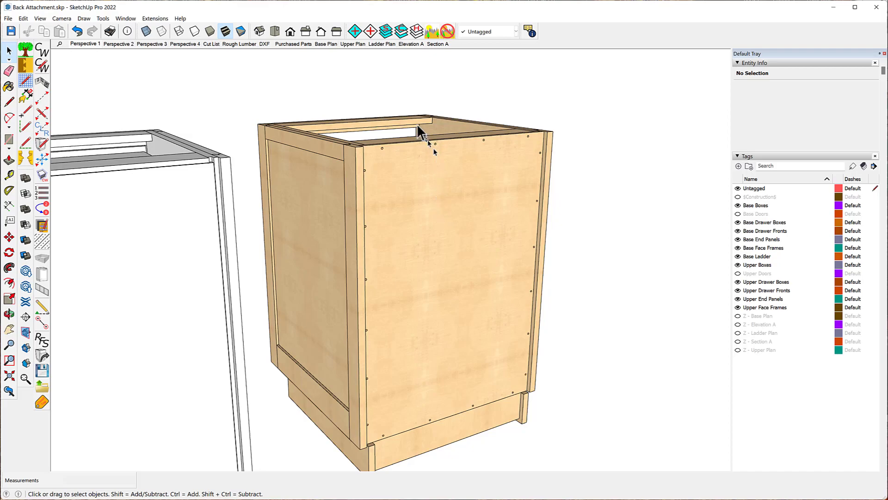
{"action": "middle_click_drag", "start_coordinate": [412, 110], "coordinate": [377, 220]}
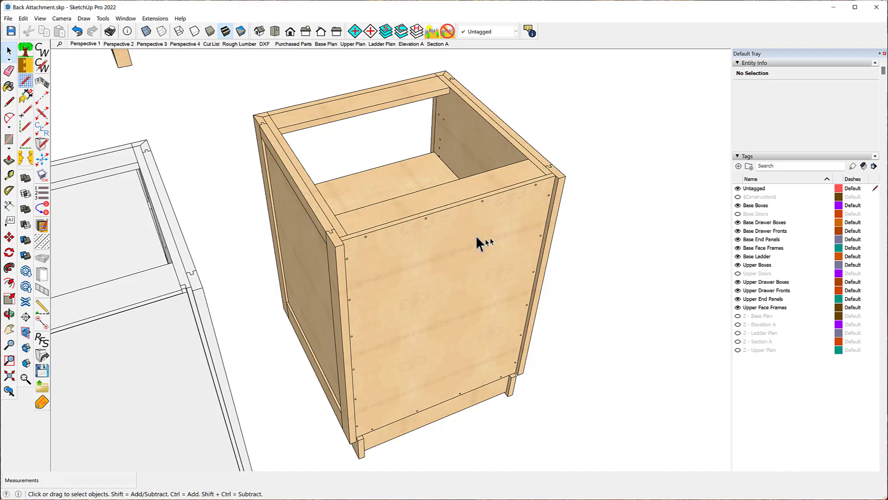
- In the CabWriter Carcass settings, set Back Attachment Method to Inset Full, groove width to 1/2 and groove inset distance to 1/2
{"action": "left_click", "coordinate": [461, 231]}
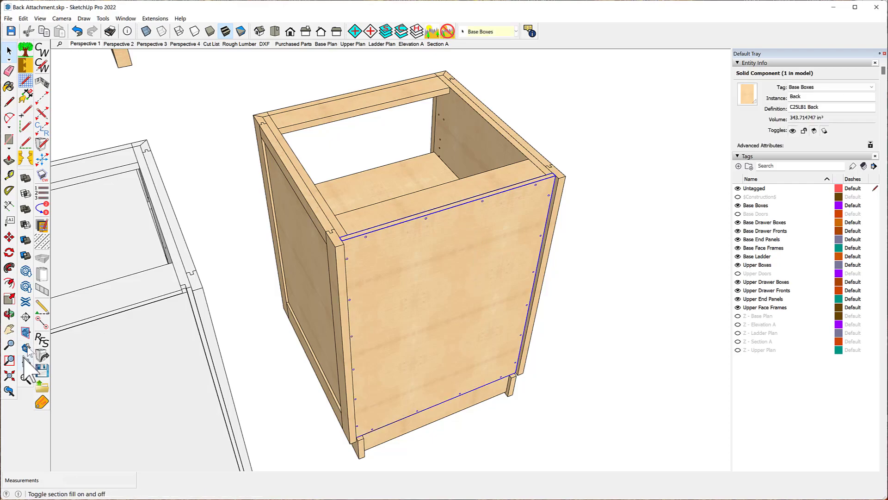
{"action": "left_click", "coordinate": [44, 360]}
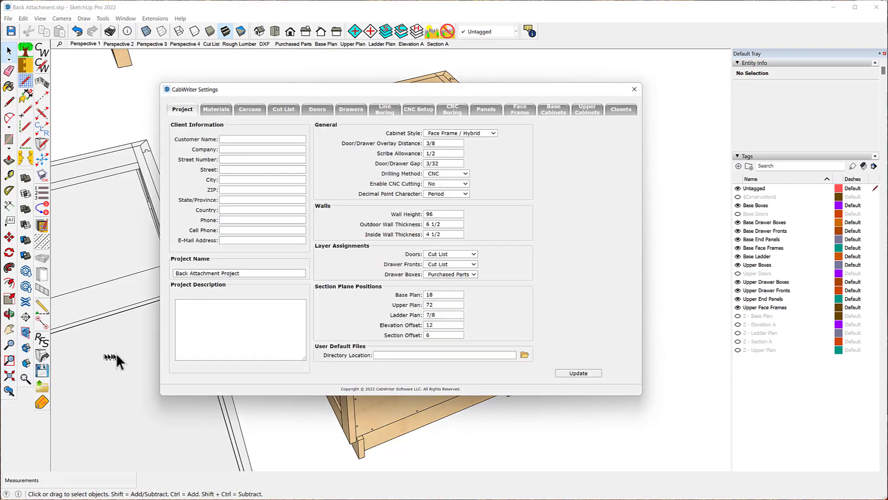
{"action": "left_click", "coordinate": [248, 109]}
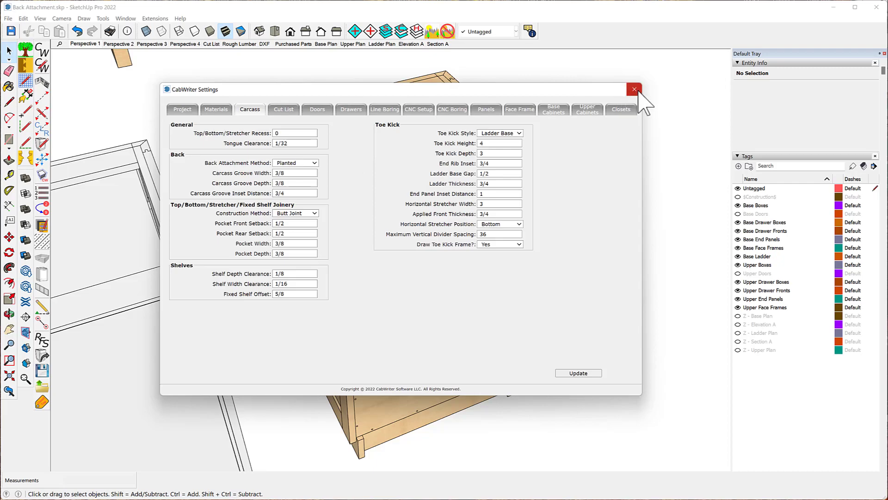
{"action": "left_click", "coordinate": [313, 164]}
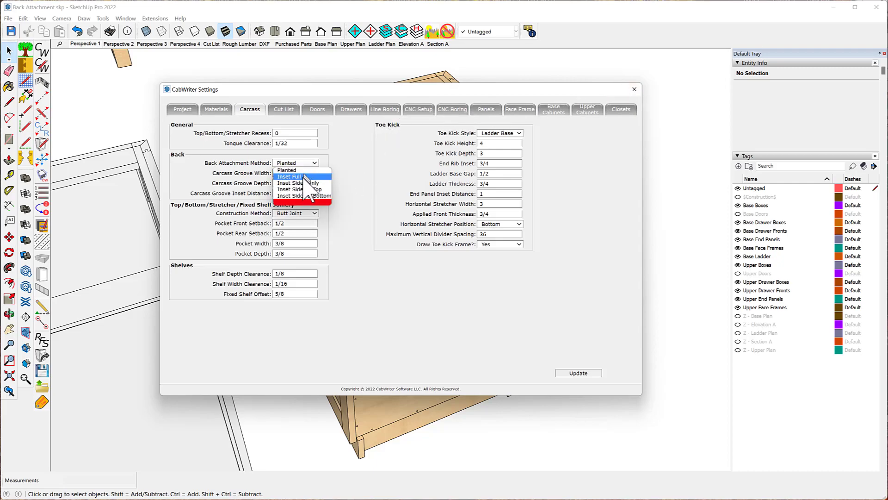
{"action": "left_click", "coordinate": [303, 177]}
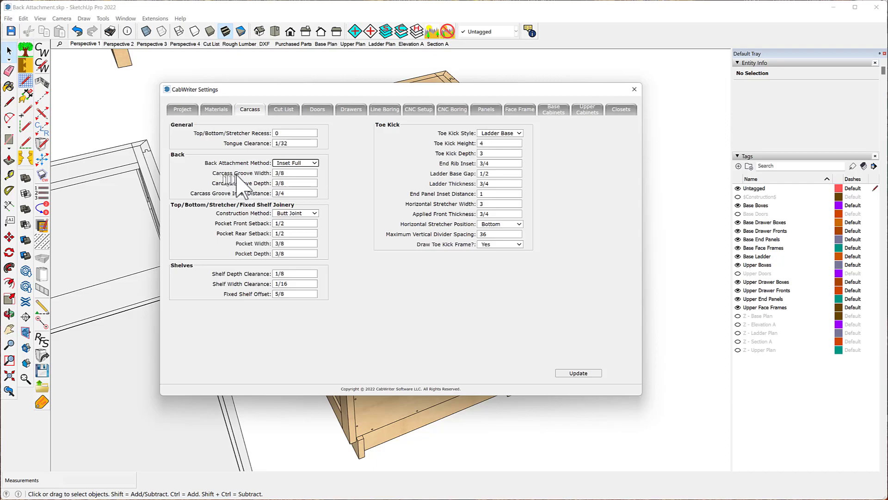
{"action": "double_click", "coordinate": [287, 174]}
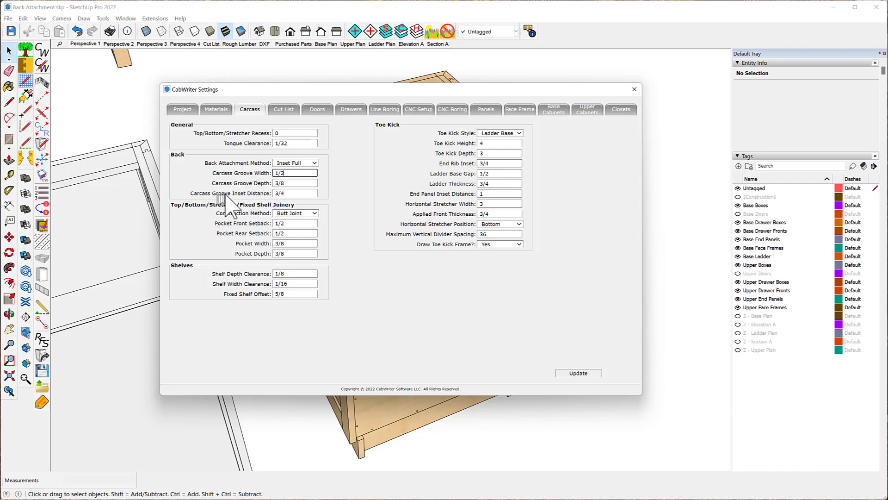
{"action": "double_click", "coordinate": [289, 193]}
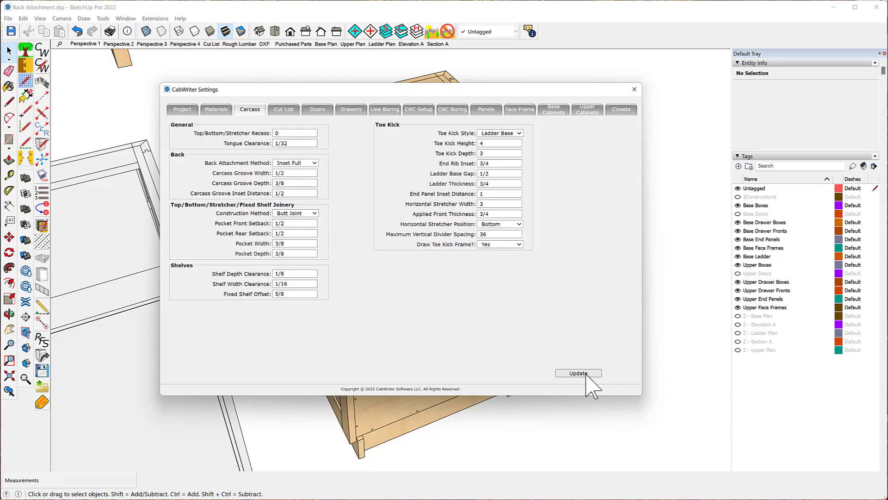
{"action": "left_click", "coordinate": [635, 90]}
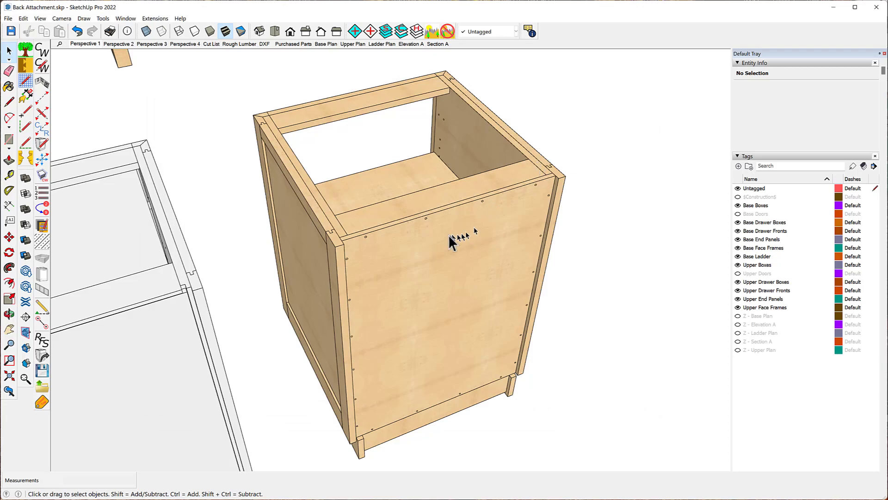
- Re-draw the selected base cabinet without using its stored defaults
{"action": "right_click", "coordinate": [423, 247]}
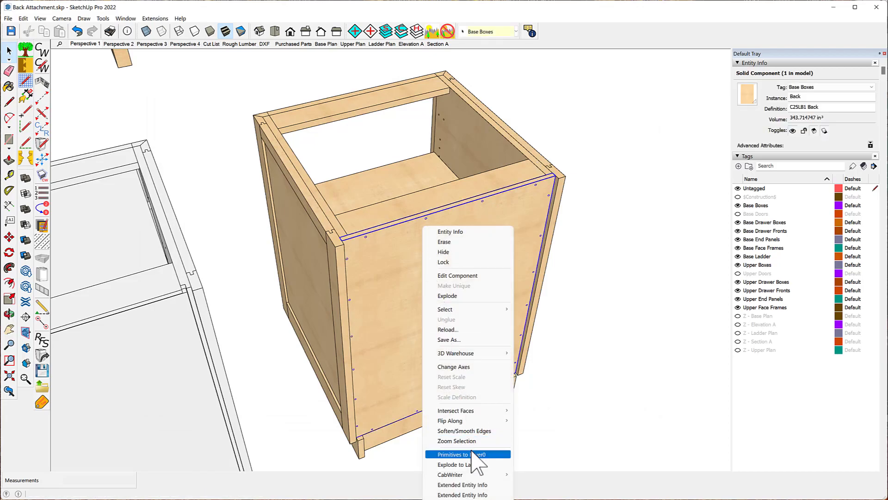
{"action": "mouse_move", "coordinate": [476, 474]}
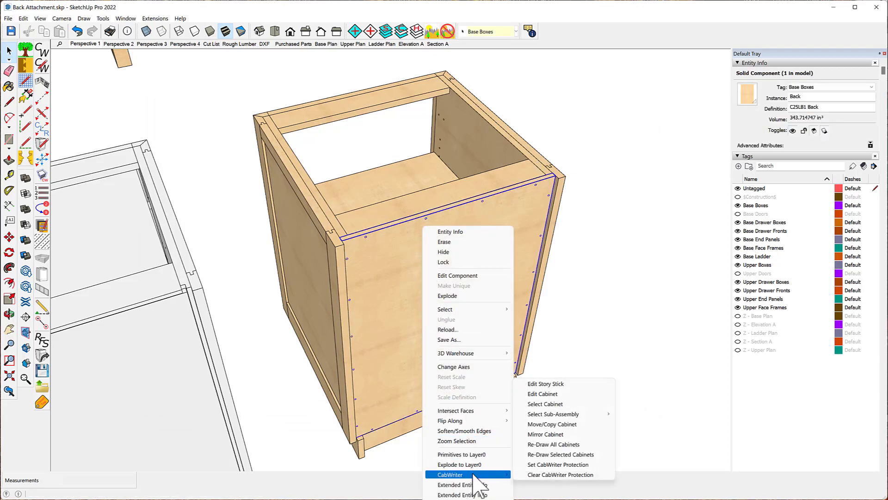
{"action": "left_click", "coordinate": [556, 455]}
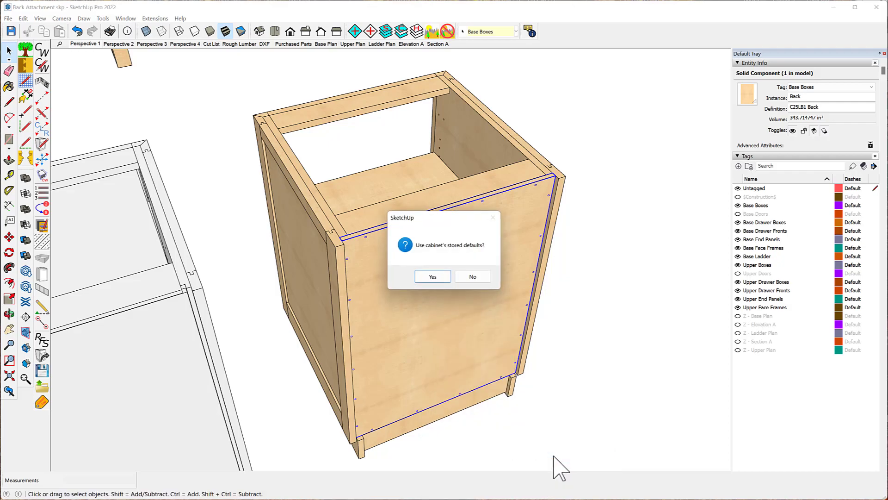
{"action": "left_click", "coordinate": [471, 276]}
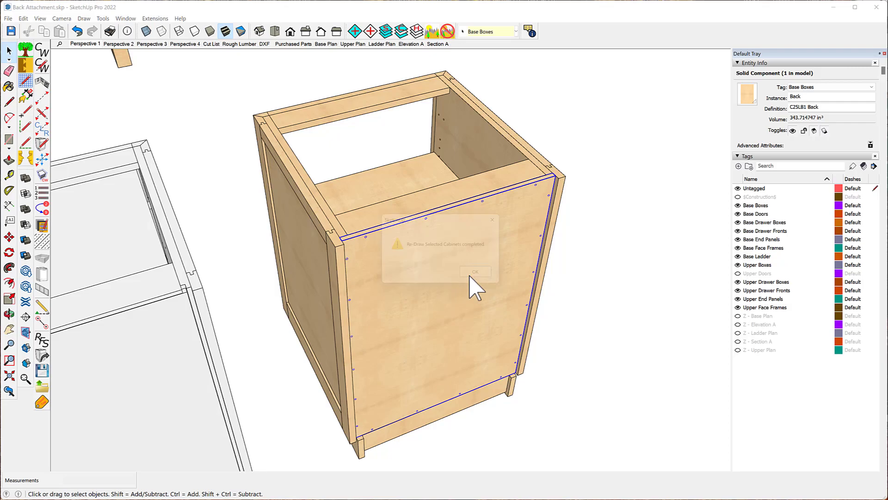
{"action": "left_click", "coordinate": [483, 276]}
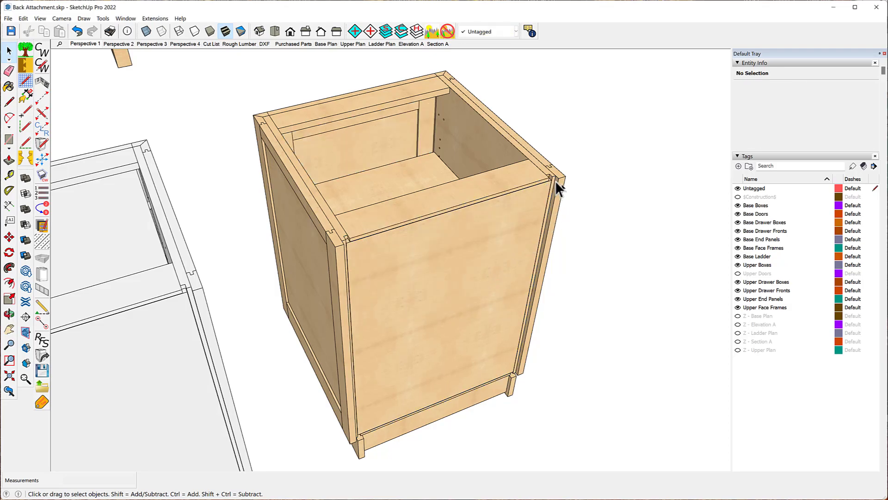
- Try moving the base cabinet's back panel to inspect its groove joint, cancelling the move
{"action": "scroll", "coordinate": [555, 180], "scroll_direction": "up", "scroll_amount": 10}
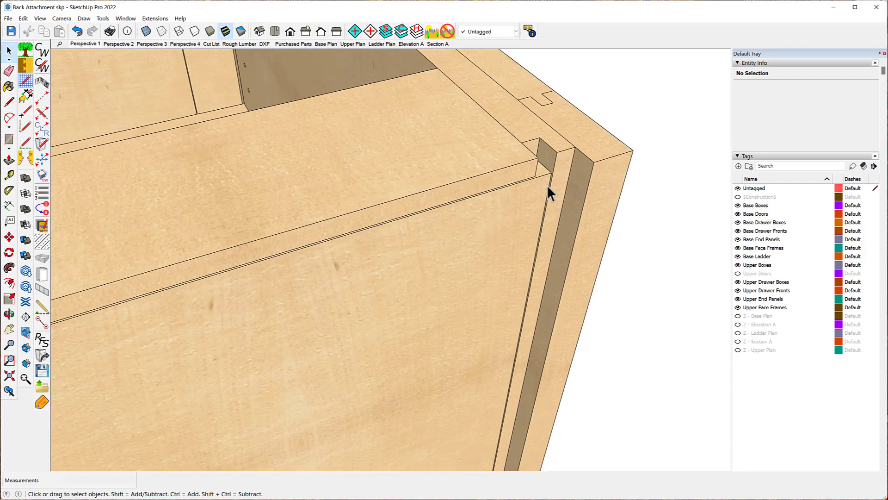
{"action": "scroll", "coordinate": [546, 184], "scroll_direction": "up", "scroll_amount": 1}
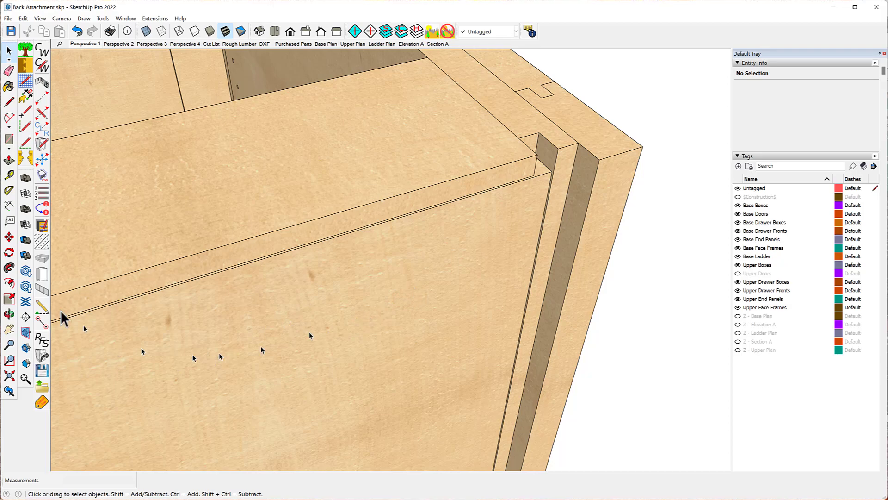
{"action": "left_click", "coordinate": [9, 237]}
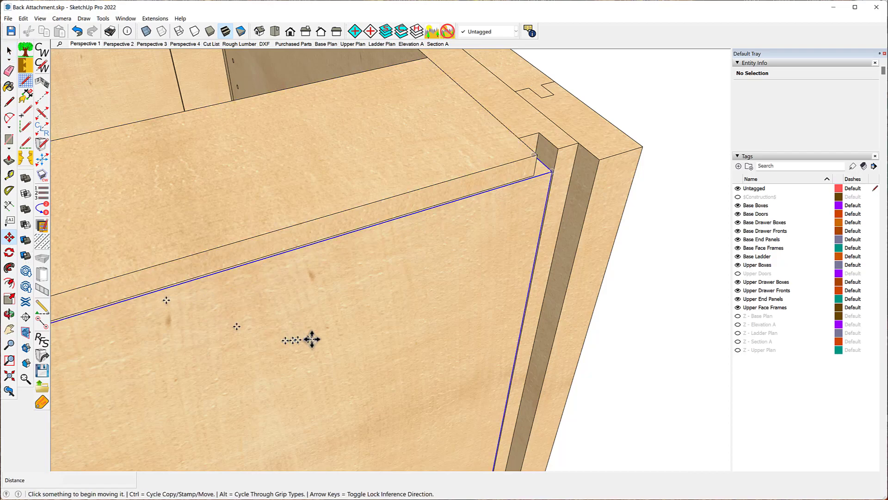
{"action": "left_click", "coordinate": [334, 314]}
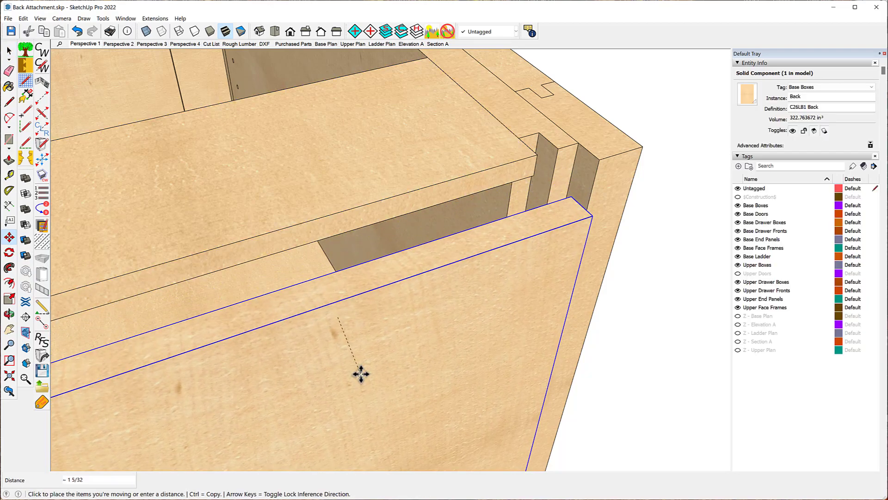
{"action": "key", "text": "Escape"}
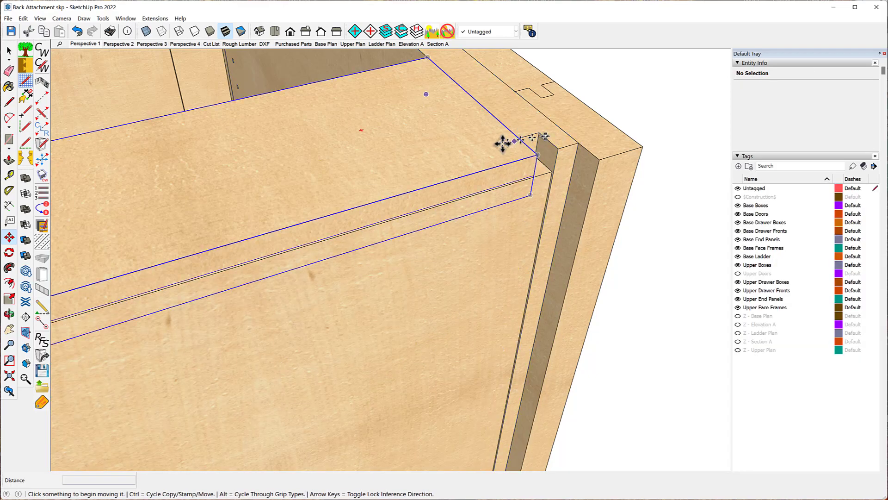
- Set the carcass groove width to 1/4 in the CabWriter Carcass settings
{"action": "scroll", "coordinate": [441, 104], "scroll_direction": "down", "scroll_amount": 2}
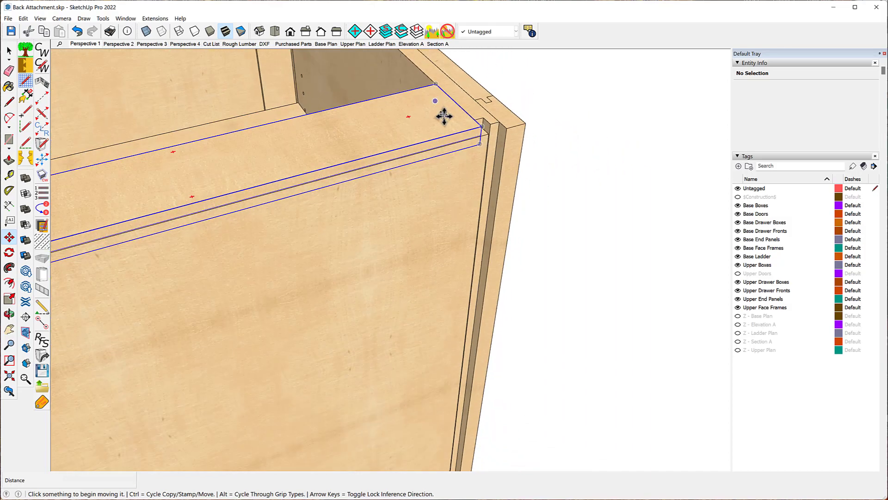
{"action": "scroll", "coordinate": [444, 116], "scroll_direction": "down", "scroll_amount": 4}
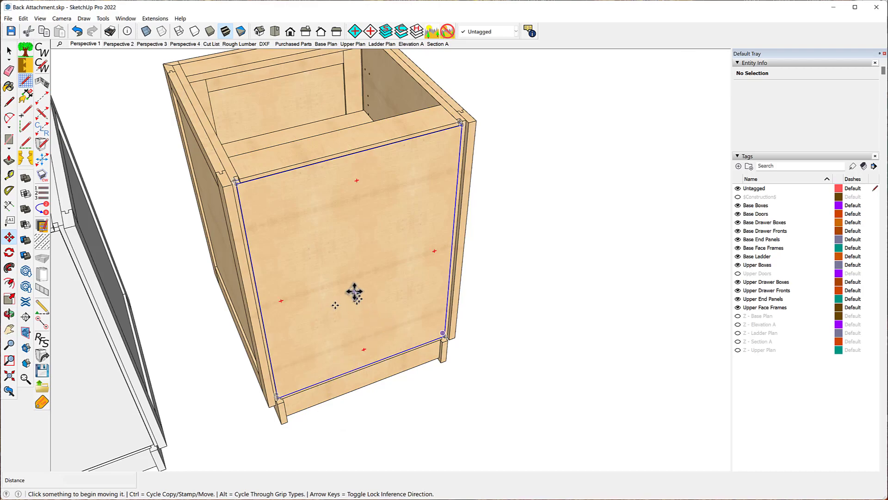
{"action": "left_click", "coordinate": [357, 251]}
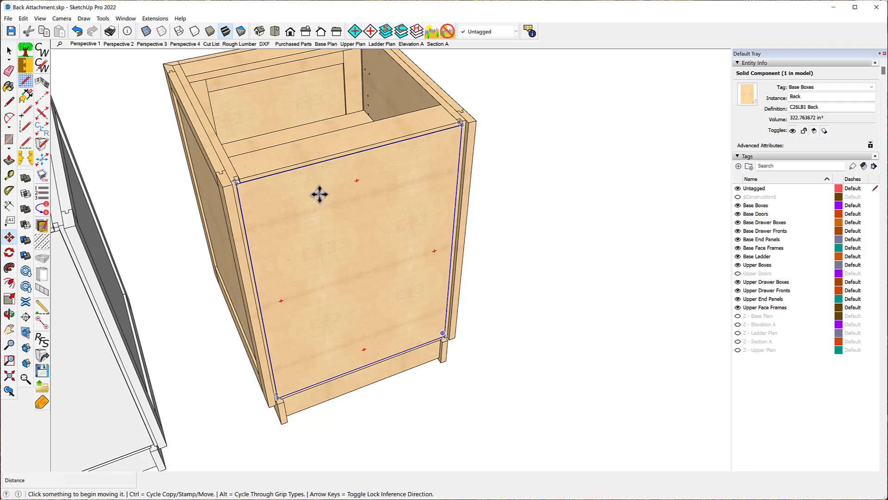
{"action": "left_click", "coordinate": [46, 66]}
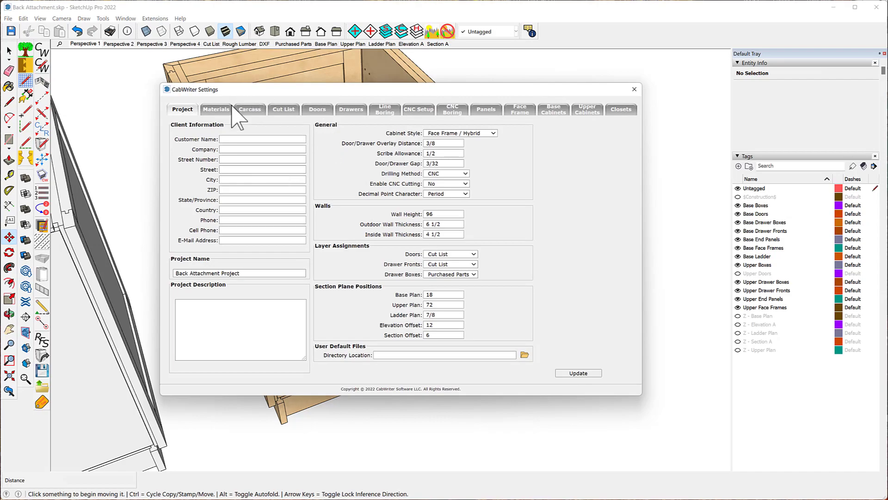
{"action": "left_click", "coordinate": [253, 110]}
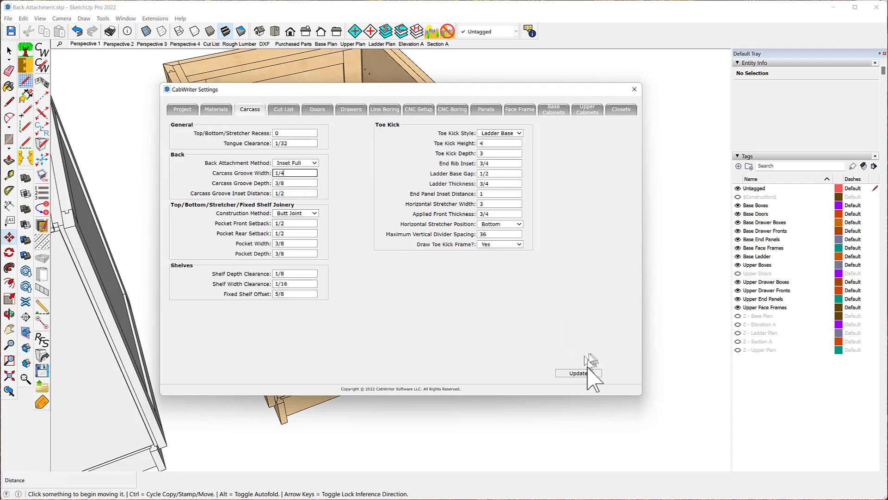
{"action": "left_click", "coordinate": [635, 90]}
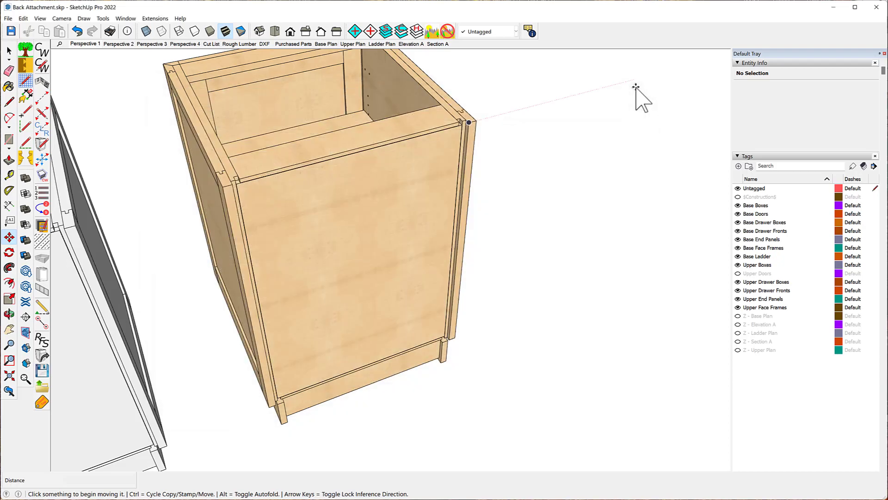
- Re-draw the selected base cabinet again without using its stored defaults
{"action": "right_click", "coordinate": [332, 213]}
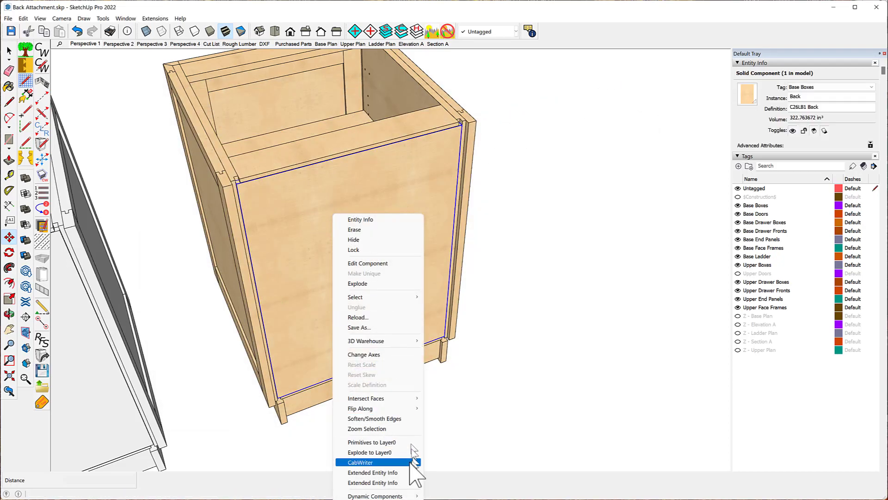
{"action": "mouse_move", "coordinate": [408, 464]}
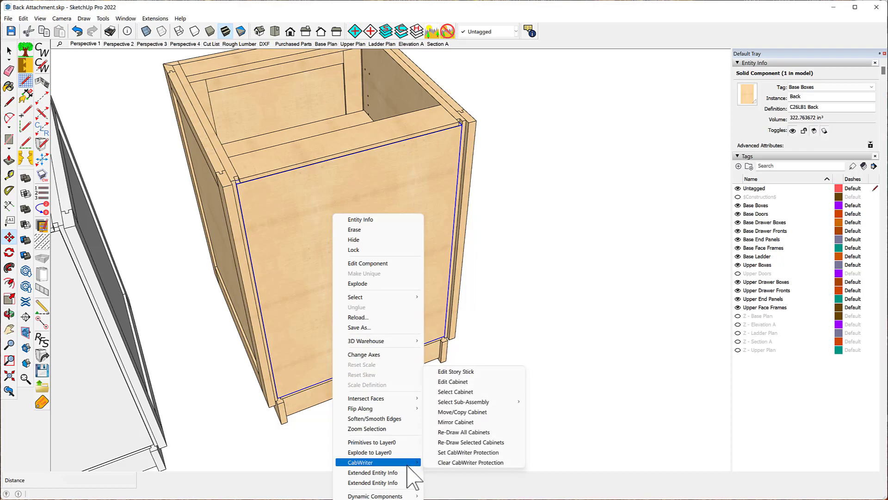
{"action": "left_click", "coordinate": [462, 443]}
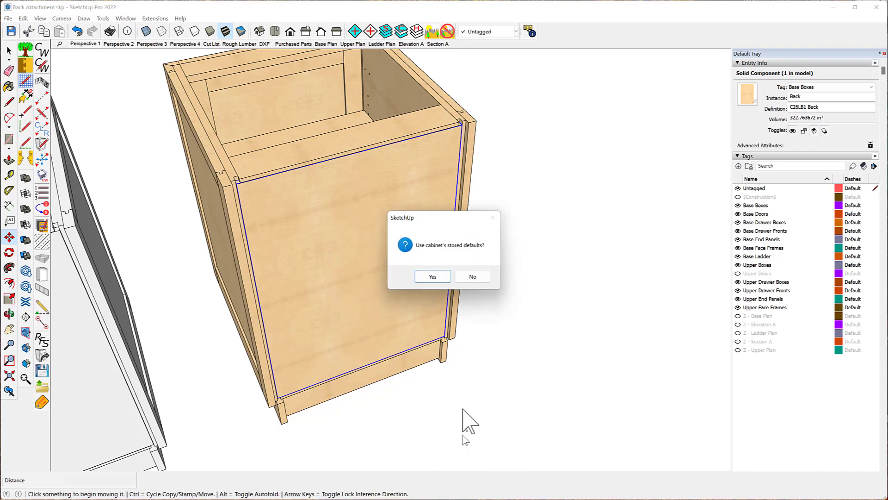
{"action": "left_click", "coordinate": [473, 277]}
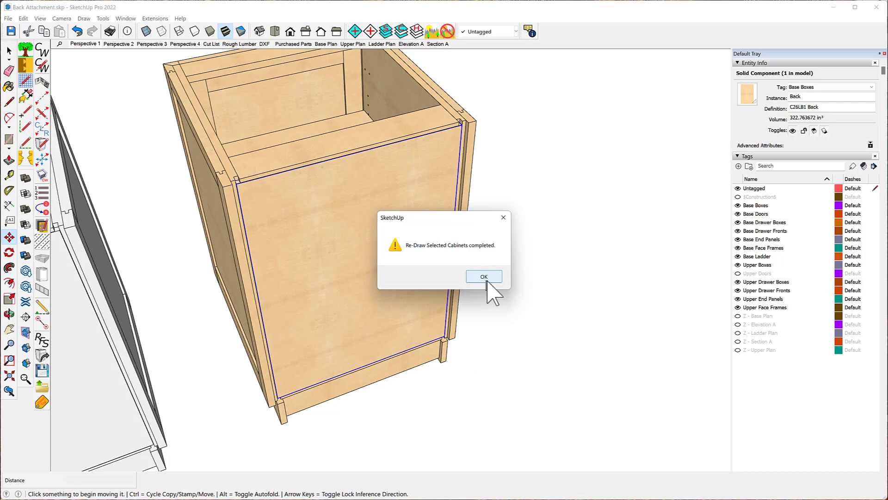
{"action": "left_click", "coordinate": [488, 279]}
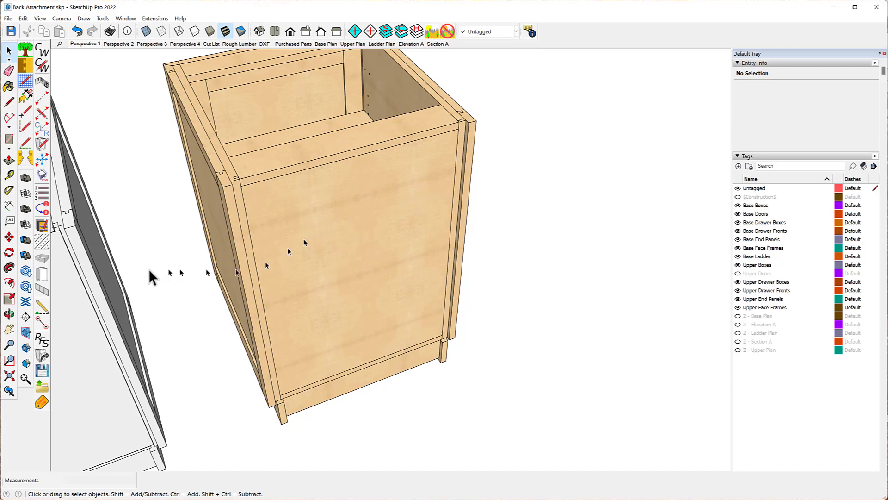
- Move the base cabinet's back panel away to inspect the carcass grooves, then undo the move
{"action": "left_click", "coordinate": [8, 237]}
{"action": "left_click", "coordinate": [347, 214]}
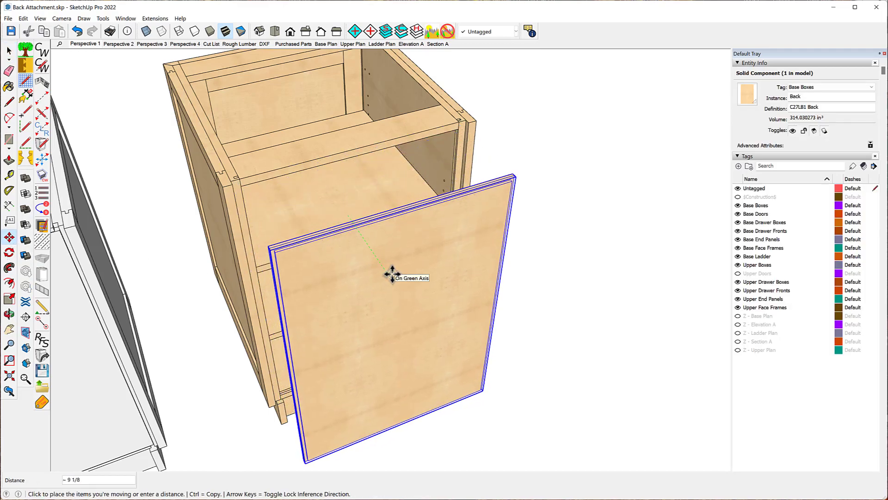
{"action": "scroll", "coordinate": [392, 274], "scroll_direction": "up", "scroll_amount": 5}
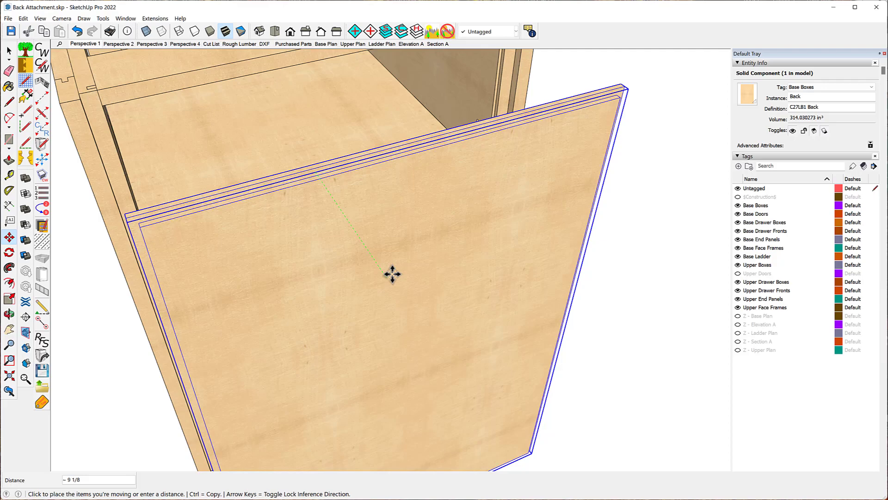
{"action": "scroll", "coordinate": [393, 274], "scroll_direction": "down", "scroll_amount": 3}
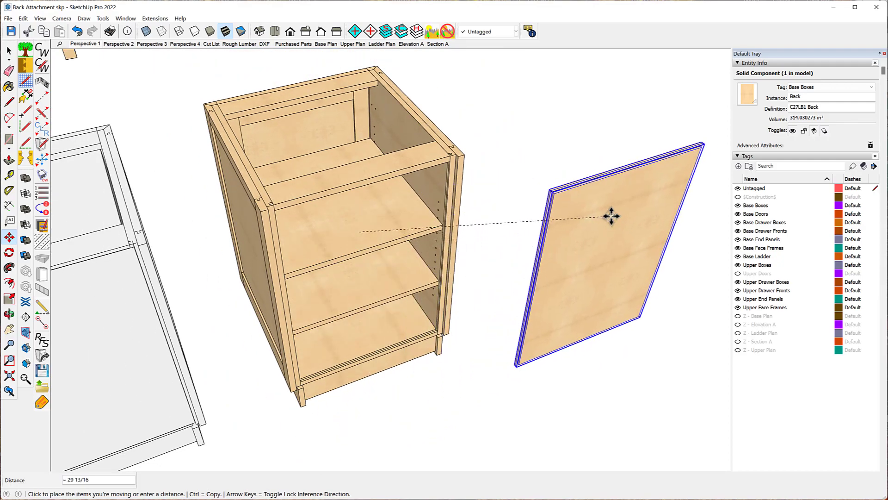
{"action": "left_click", "coordinate": [611, 215]}
{"action": "middle_click_drag", "start_coordinate": [416, 209], "coordinate": [506, 188]}
{"action": "key", "text": "m"}
{"action": "scroll", "coordinate": [469, 180], "scroll_direction": "up", "scroll_amount": 8}
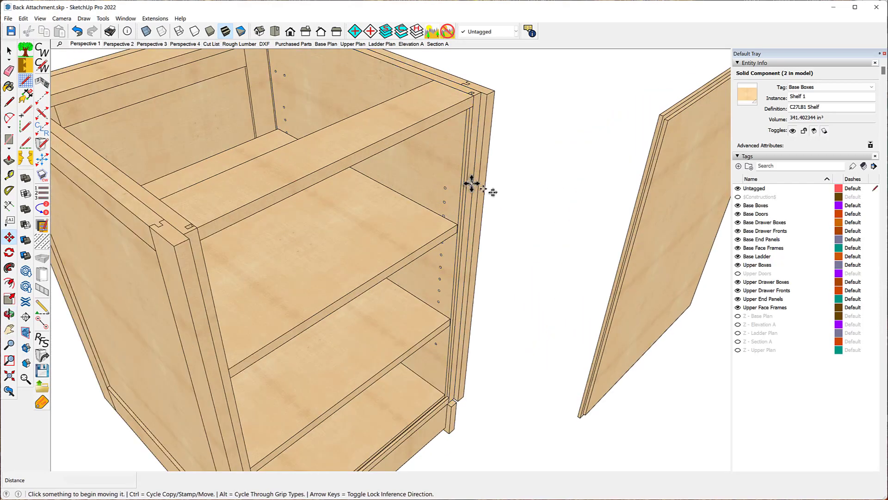
{"action": "scroll", "coordinate": [455, 175], "scroll_direction": "up", "scroll_amount": 2}
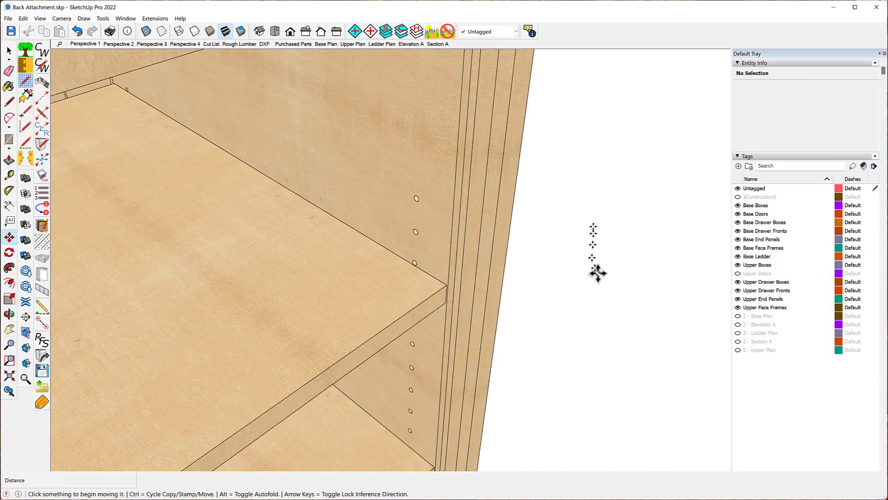
{"action": "middle_click_drag", "start_coordinate": [463, 204], "coordinate": [454, 290]}
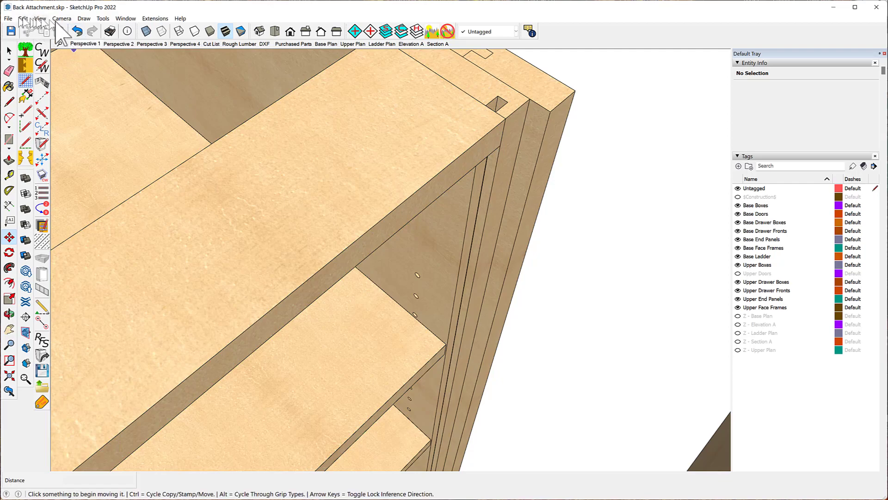
{"action": "left_click", "coordinate": [78, 32]}
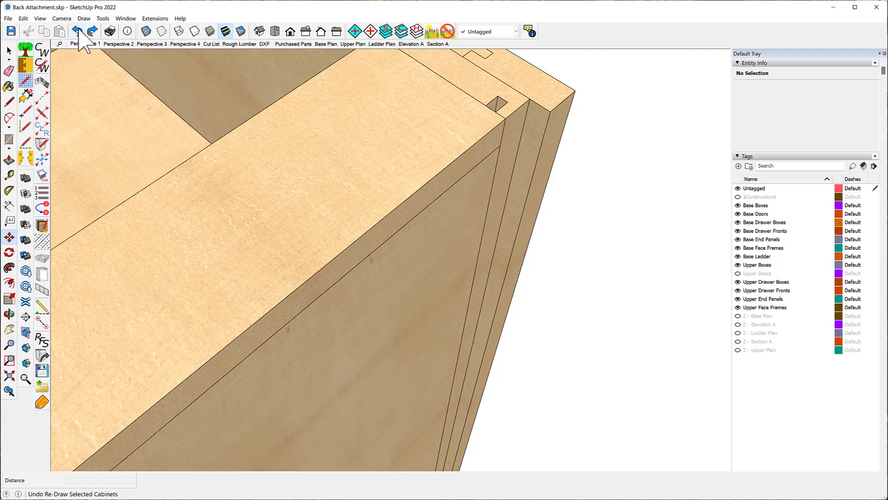
- Pick up the back panel with Move again and cancel the move
{"action": "scroll", "coordinate": [565, 222], "scroll_direction": "down", "scroll_amount": 2}
{"action": "scroll", "coordinate": [373, 191], "scroll_direction": "down", "scroll_amount": 3}
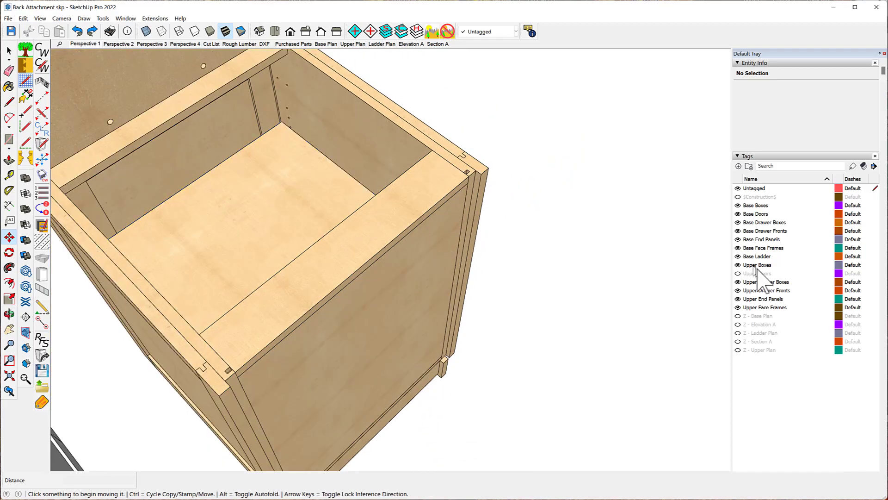
{"action": "middle_click_drag", "start_coordinate": [694, 292], "coordinate": [620, 234]}
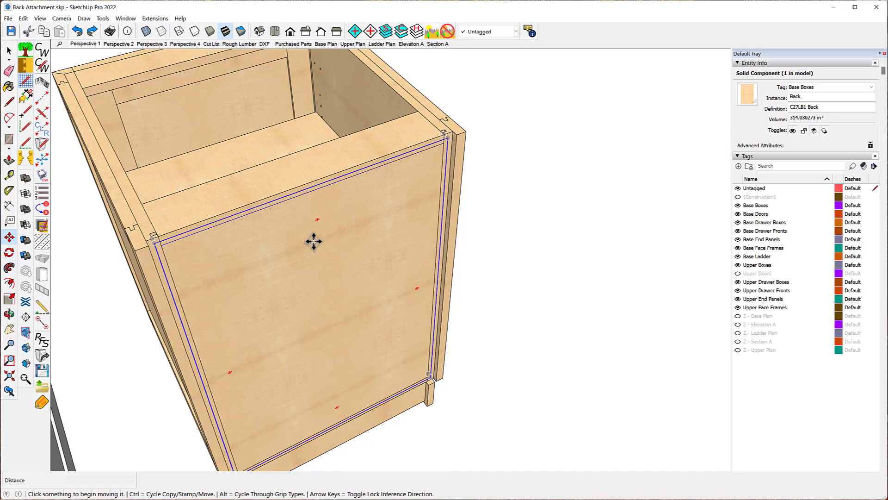
{"action": "left_click", "coordinate": [314, 241]}
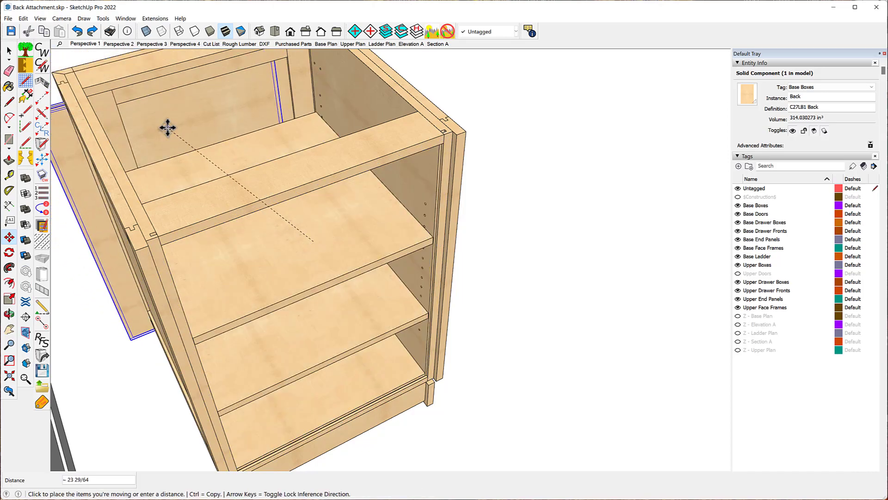
{"action": "key", "text": "Escape"}
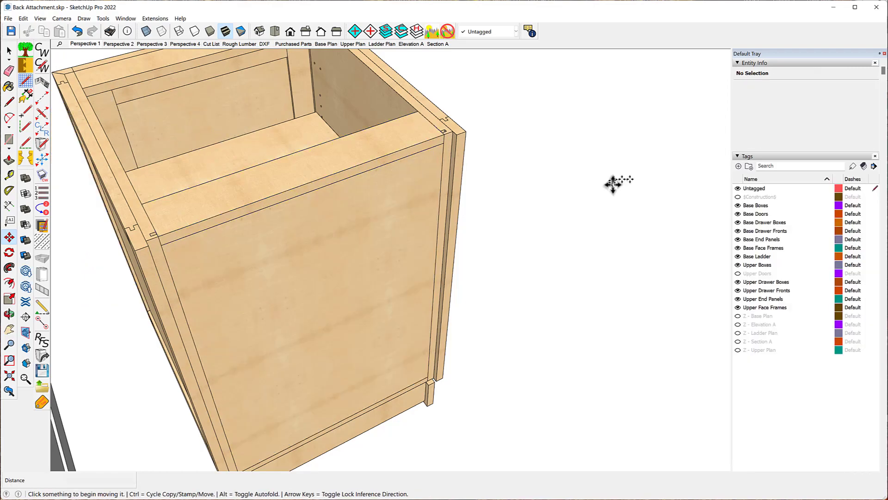
- Open the CabWriter Carcass settings, apply them with Update, and close the settings dialog
{"action": "key", "text": "space"}
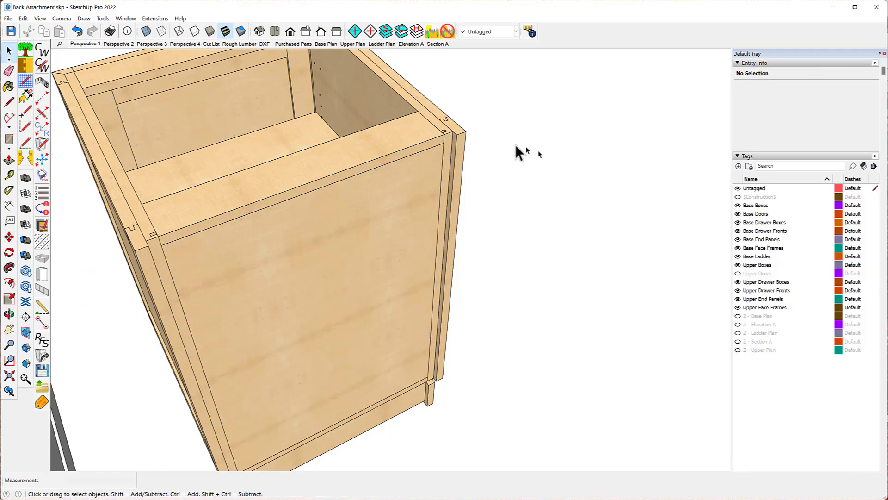
{"action": "left_click", "coordinate": [42, 64]}
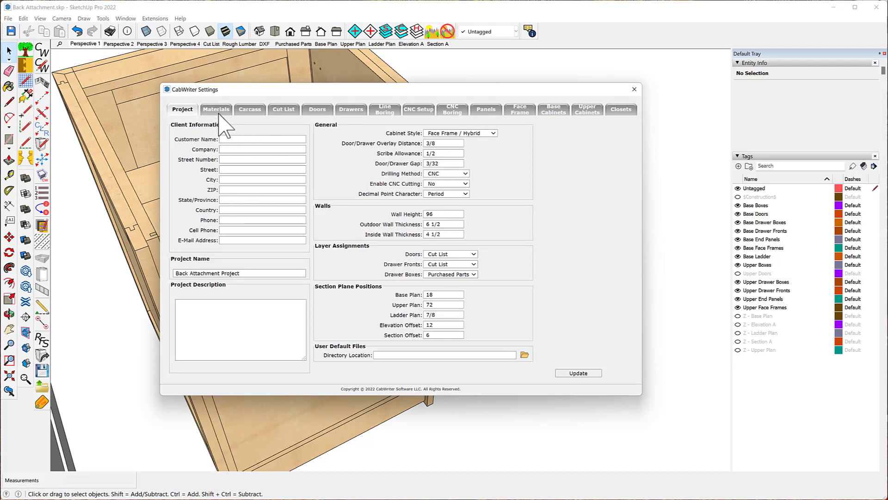
{"action": "left_click", "coordinate": [252, 111]}
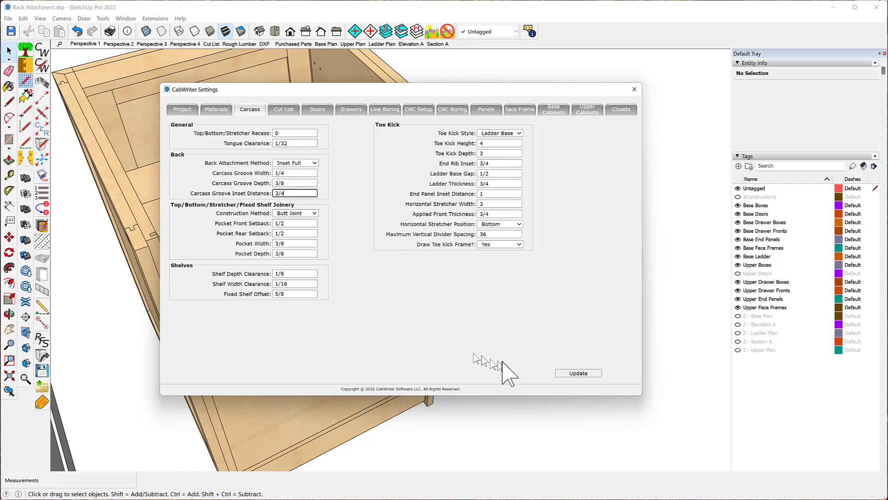
{"action": "left_click", "coordinate": [579, 373]}
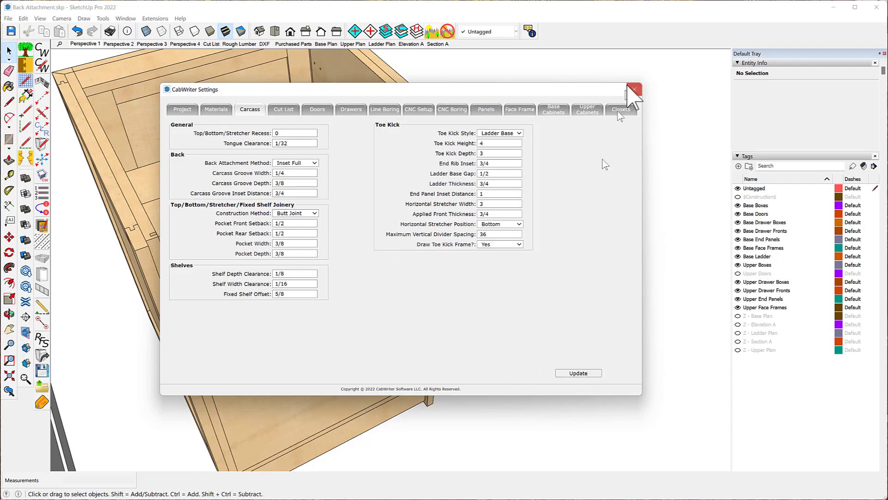
{"action": "left_click", "coordinate": [634, 90]}
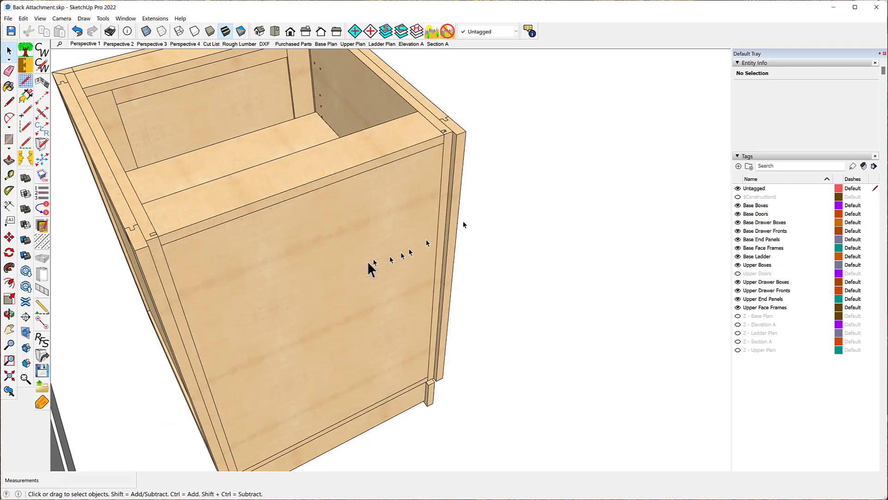
- Re-draw the selected base cabinet once more without its stored defaults
{"action": "left_click", "coordinate": [341, 249]}
{"action": "right_click", "coordinate": [340, 249]}
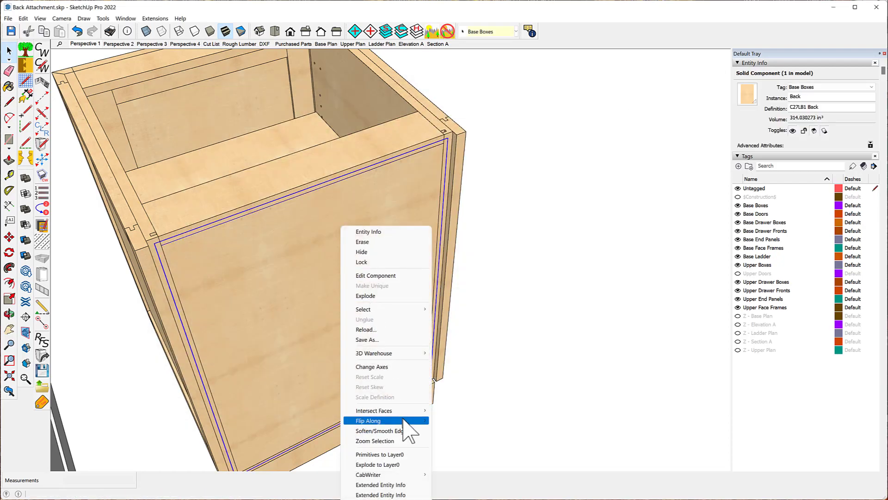
{"action": "mouse_move", "coordinate": [416, 474]}
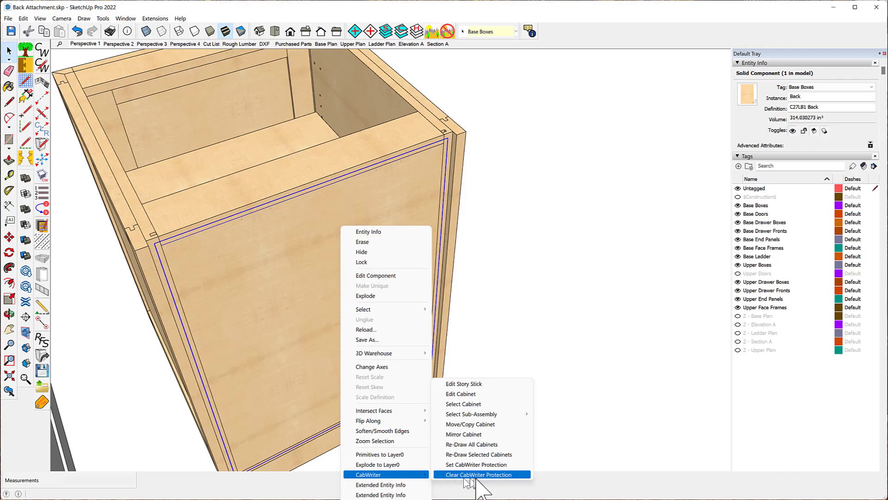
{"action": "left_click", "coordinate": [468, 456]}
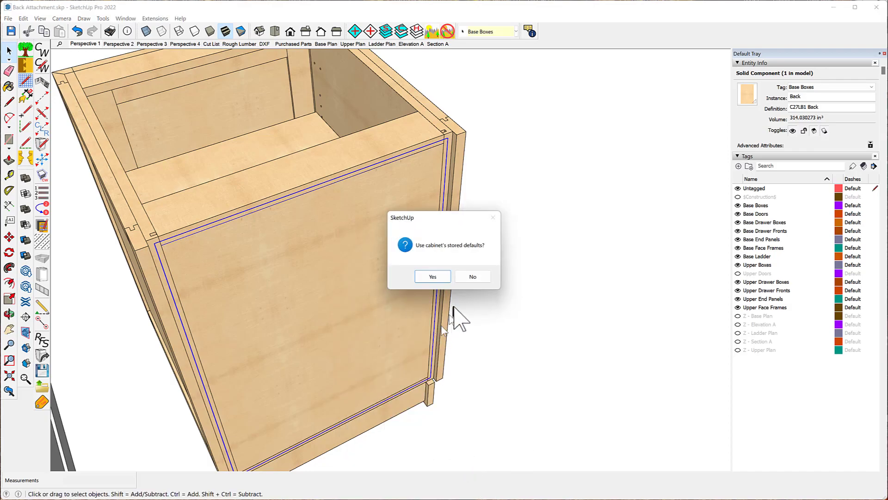
{"action": "left_click", "coordinate": [473, 276]}
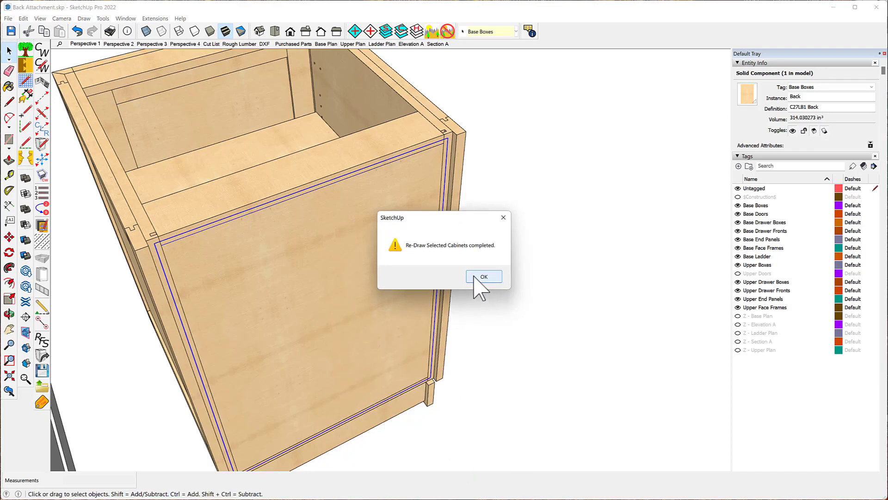
{"action": "left_click", "coordinate": [482, 276]}
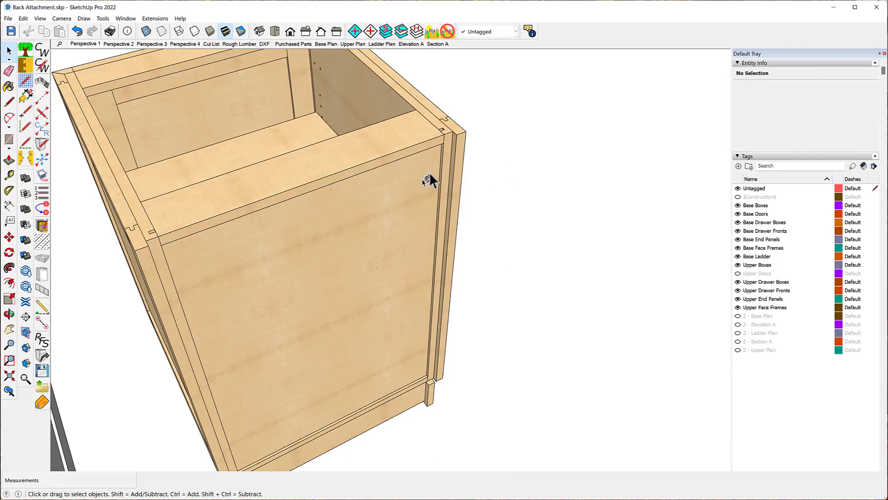
- Move the base cabinet's back panel outward about 4 7/8 in to expose its groove joint
{"action": "scroll", "coordinate": [448, 153], "scroll_direction": "up", "scroll_amount": 6}
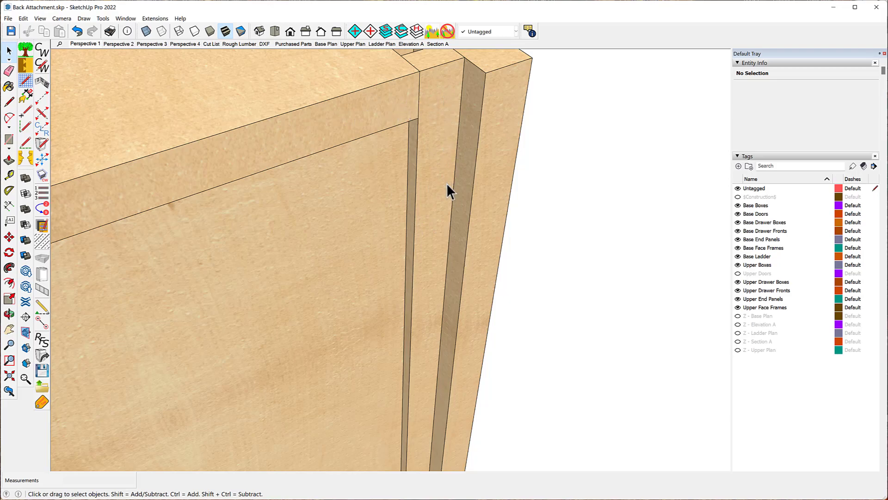
{"action": "left_click", "coordinate": [305, 224]}
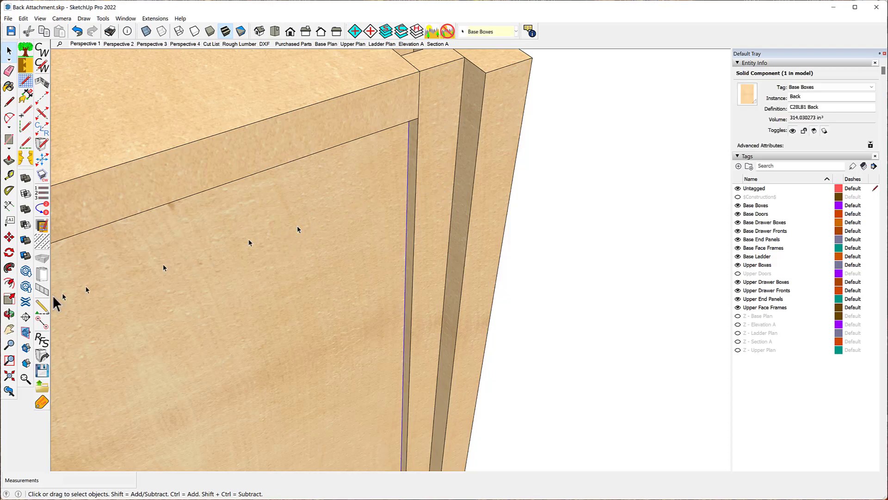
{"action": "left_click", "coordinate": [9, 237]}
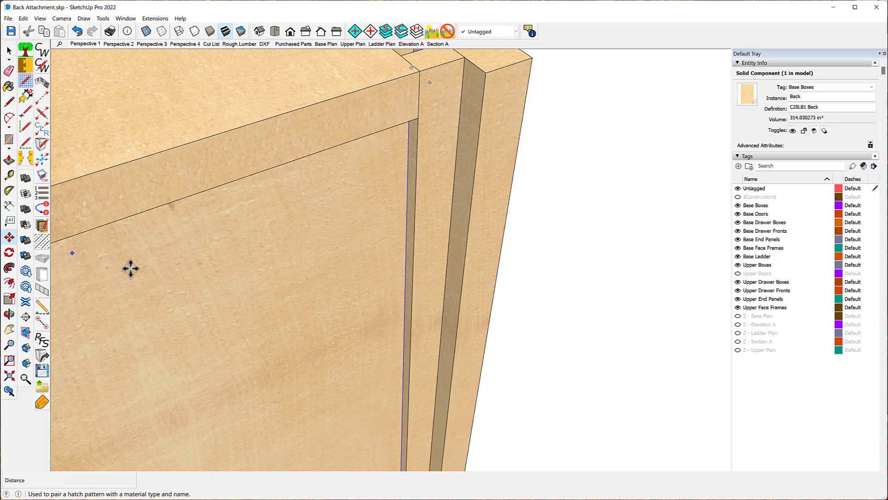
{"action": "left_click", "coordinate": [264, 274]}
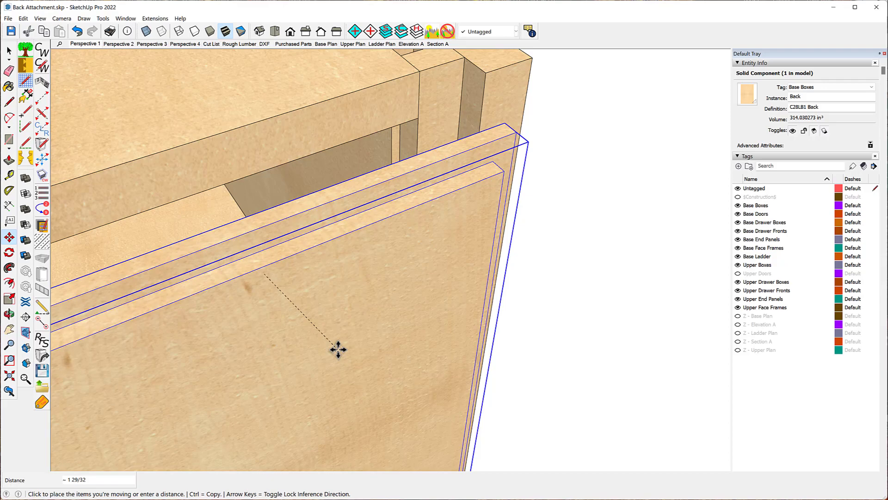
{"action": "left_click", "coordinate": [338, 350]}
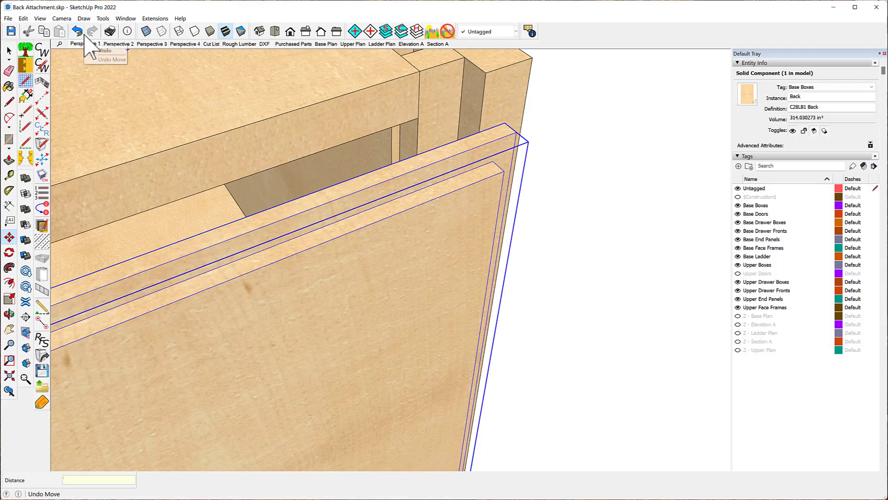
{"action": "scroll", "coordinate": [275, 233], "scroll_direction": "down", "scroll_amount": 2}
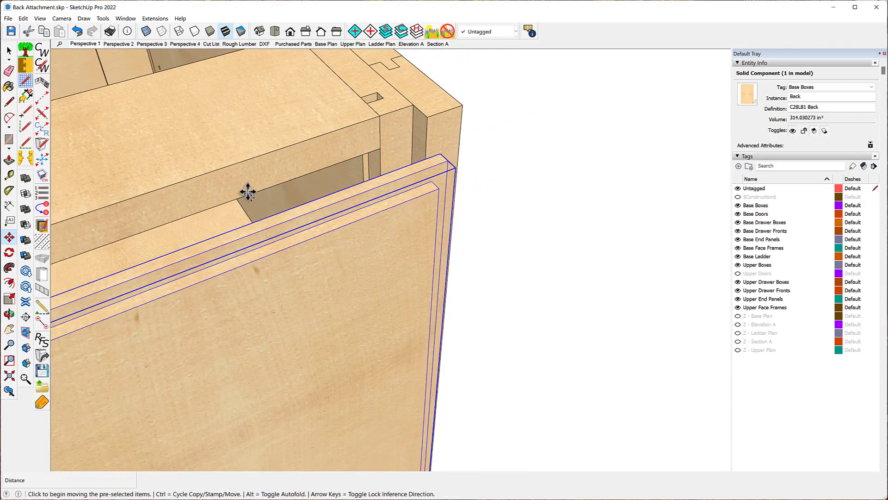
{"action": "left_click", "coordinate": [301, 264]}
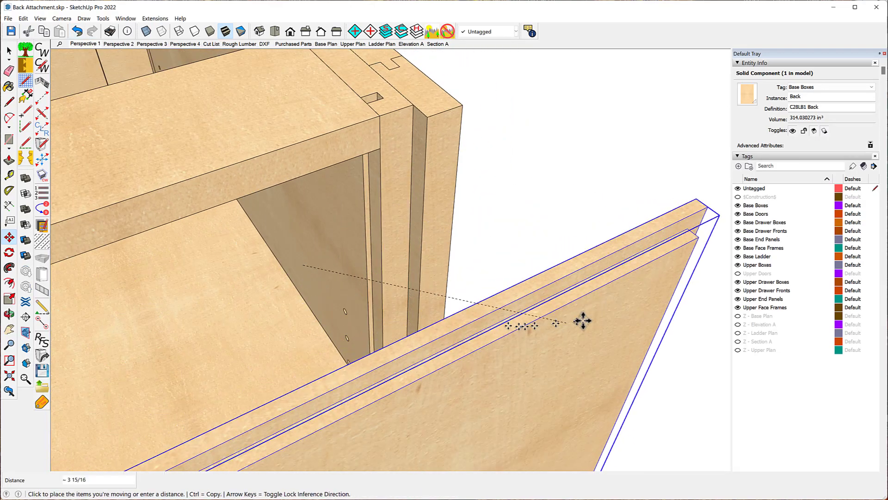
{"action": "left_click", "coordinate": [512, 296]}
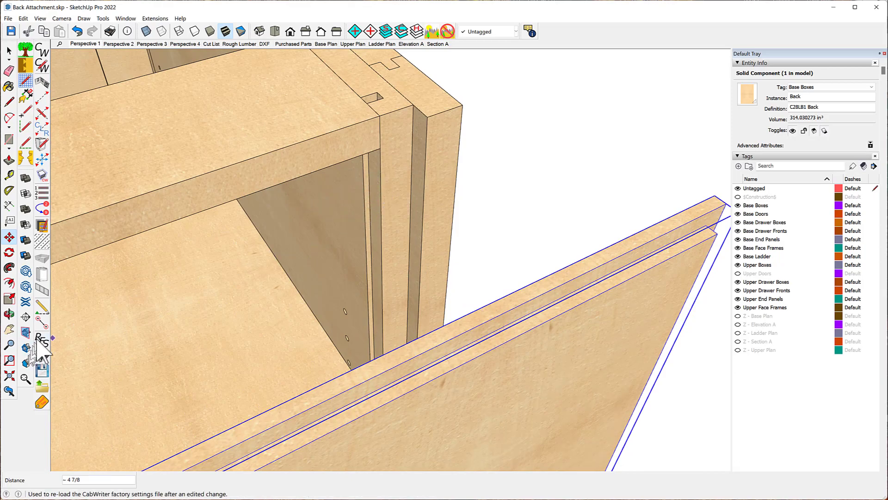
- Measure the width of the back groove in the carcass side with the Tape Measure
{"action": "left_click", "coordinate": [9, 175]}
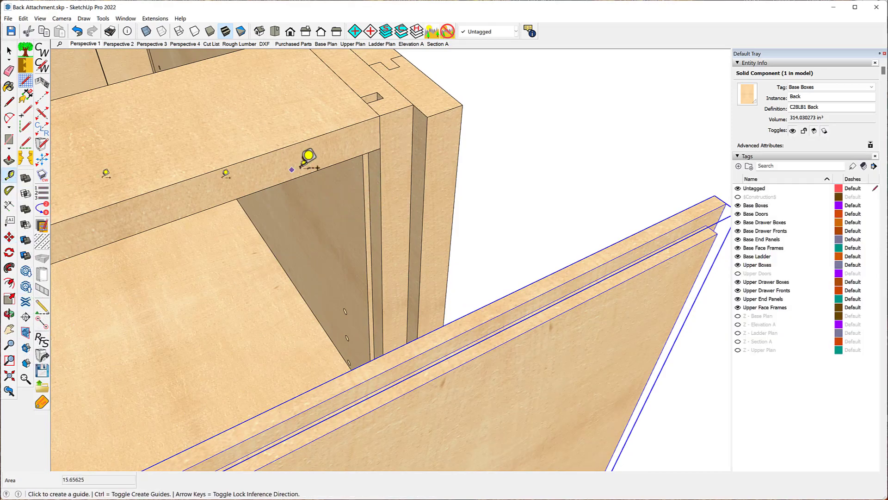
{"action": "left_click", "coordinate": [380, 191]}
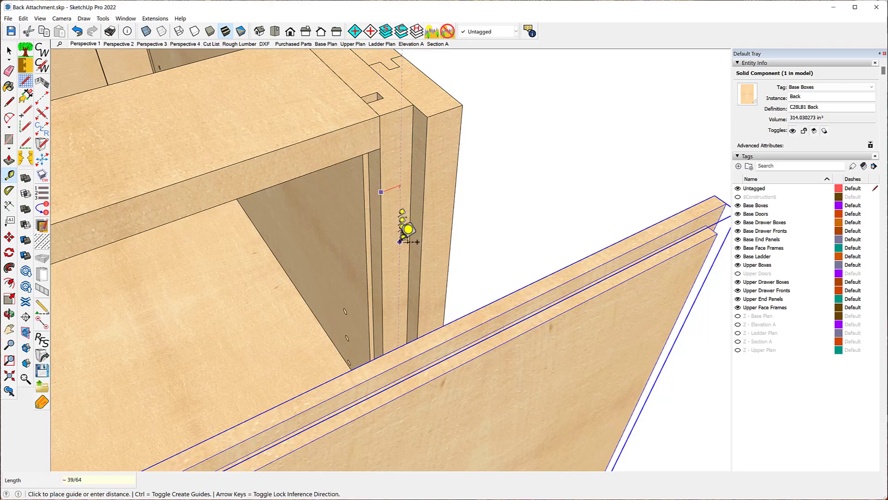
{"action": "scroll", "coordinate": [456, 220], "scroll_direction": "down", "scroll_amount": 1}
{"action": "scroll", "coordinate": [421, 222], "scroll_direction": "up", "scroll_amount": 5}
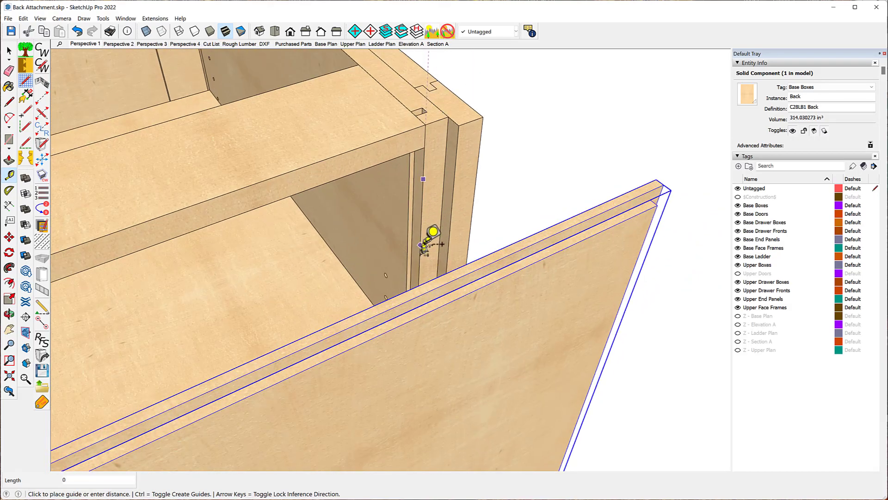
{"action": "left_click", "coordinate": [447, 203]}
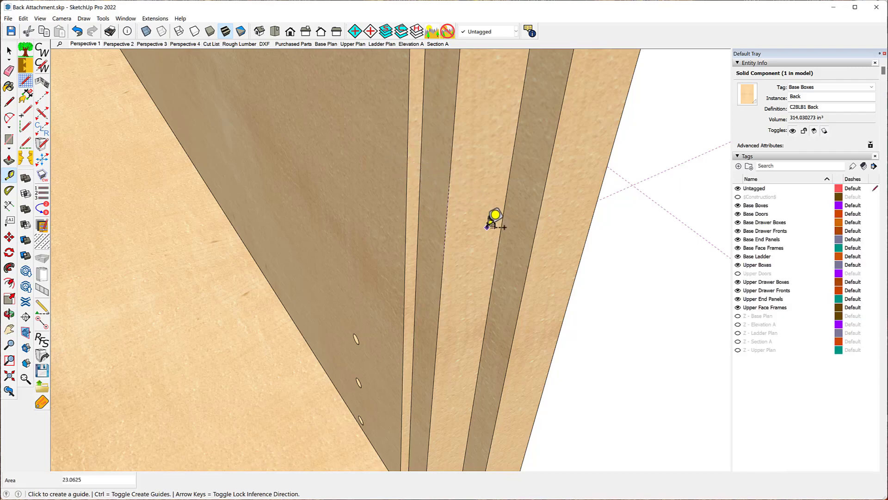
{"action": "left_click", "coordinate": [501, 225]}
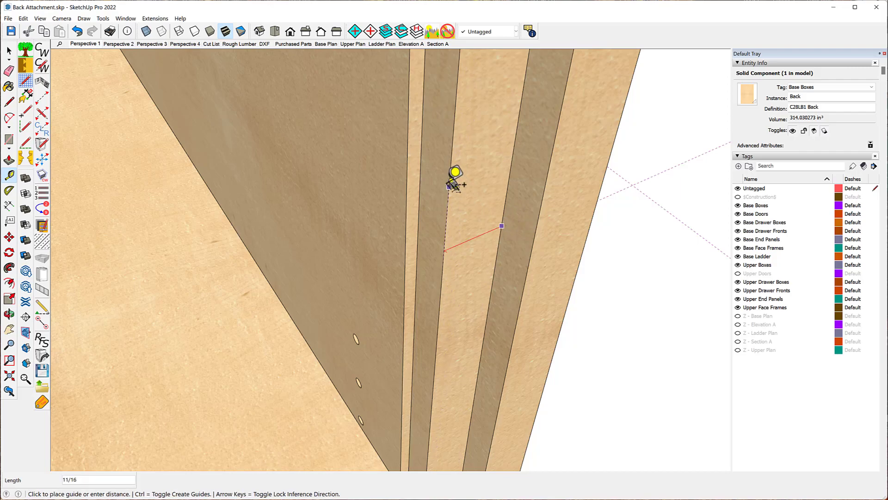
{"action": "left_click", "coordinate": [392, 197]}
{"action": "scroll", "coordinate": [388, 200], "scroll_direction": "down", "scroll_amount": 1}
{"action": "scroll", "coordinate": [388, 201], "scroll_direction": "down", "scroll_amount": 3}
{"action": "key", "text": "space"}
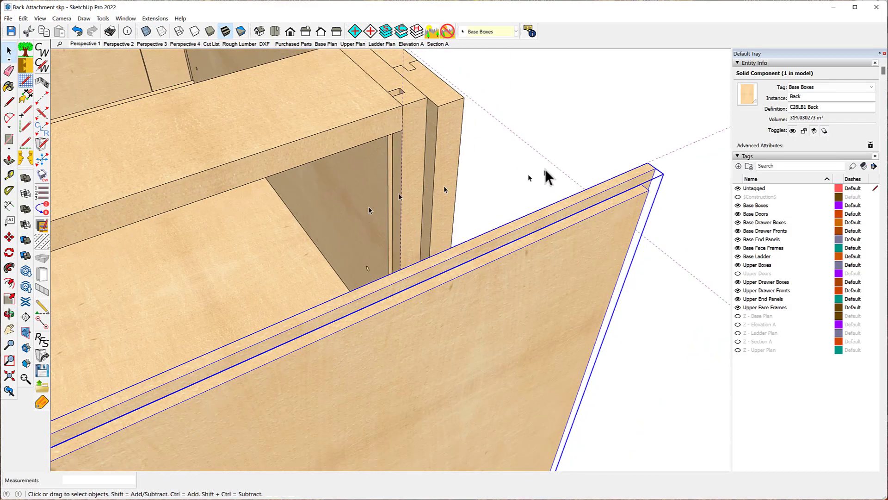
- Take another Tape Measure reading at the back groove in the carcass side
{"action": "left_click", "coordinate": [539, 134]}
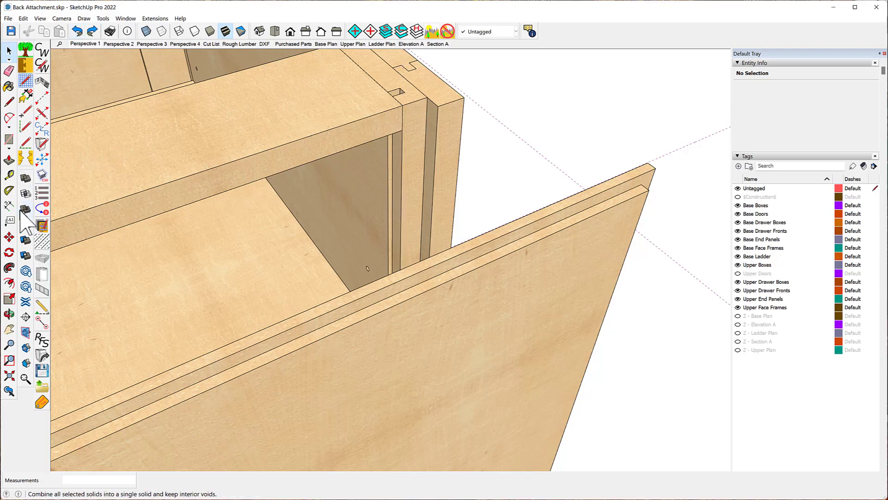
{"action": "left_click", "coordinate": [10, 176]}
{"action": "left_click", "coordinate": [418, 165]}
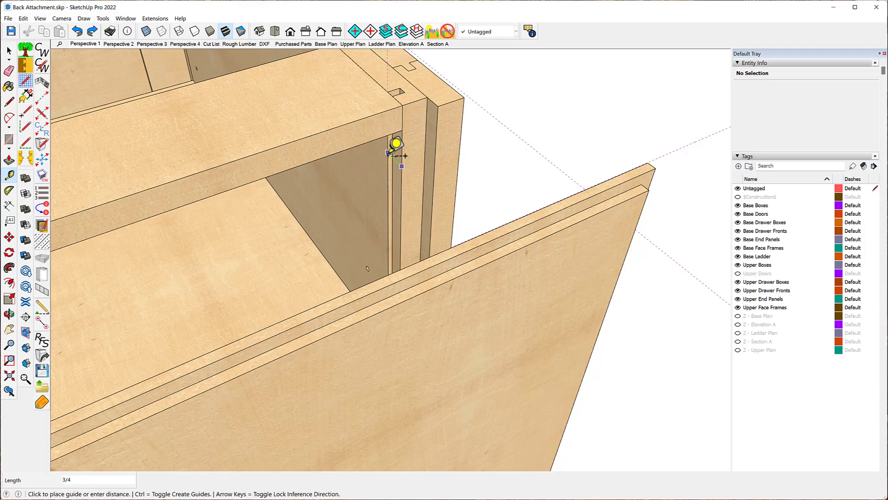
{"action": "key", "text": "Return"}
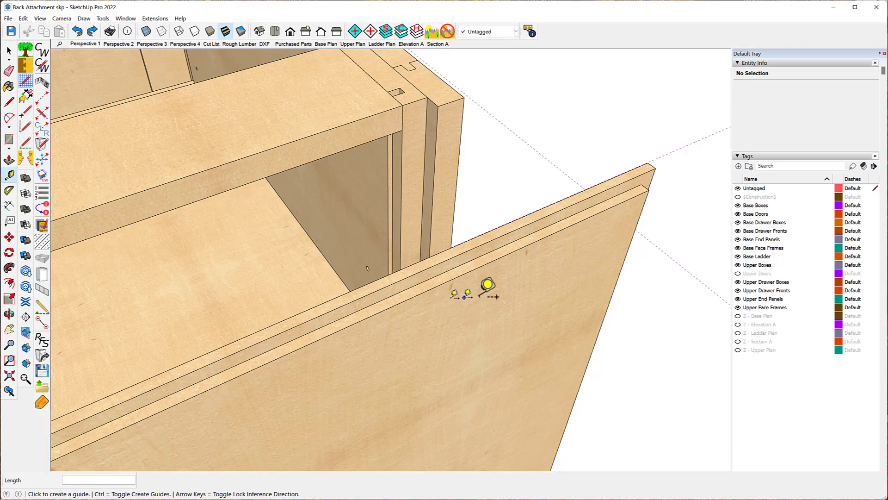
- Undo the back panel's outward move
{"action": "left_click", "coordinate": [77, 31]}
{"action": "left_click", "coordinate": [77, 31]}
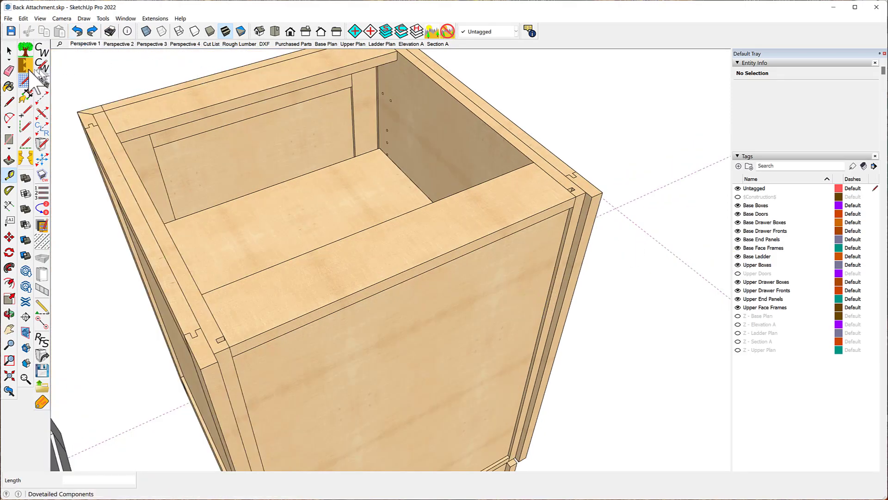
- Set the Carcass Groove Width to 1/2 in the CabWriter Carcass settings, apply with Update, and close the dialog
{"action": "left_click", "coordinate": [42, 67]}
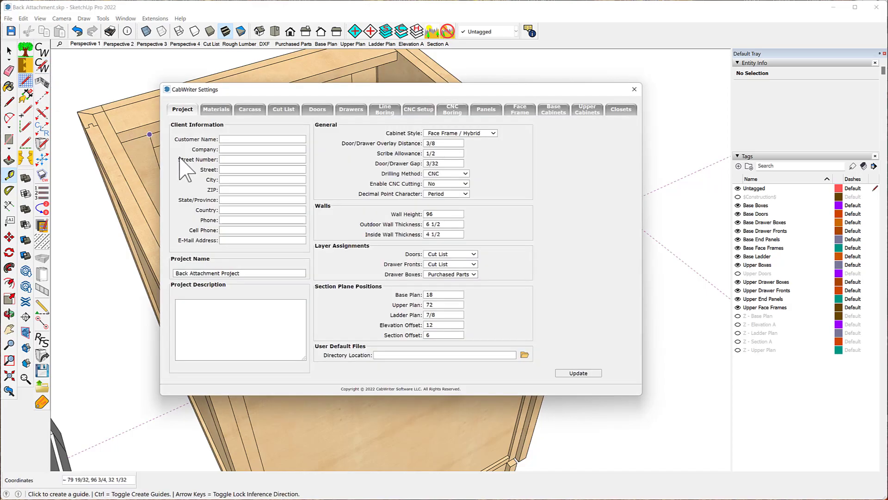
{"action": "left_click", "coordinate": [253, 110]}
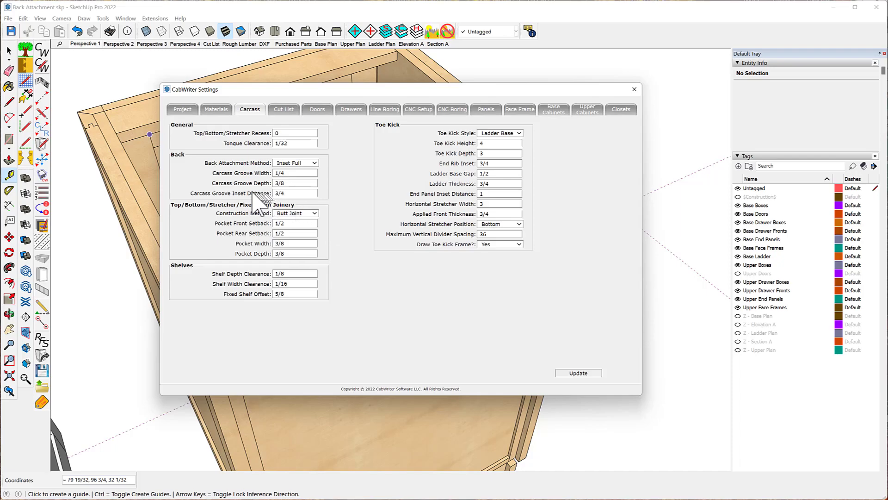
{"action": "left_click", "coordinate": [282, 173]}
{"action": "key", "text": "BackSpace"}
{"action": "type", "text": "2"}
{"action": "left_click", "coordinate": [578, 372]}
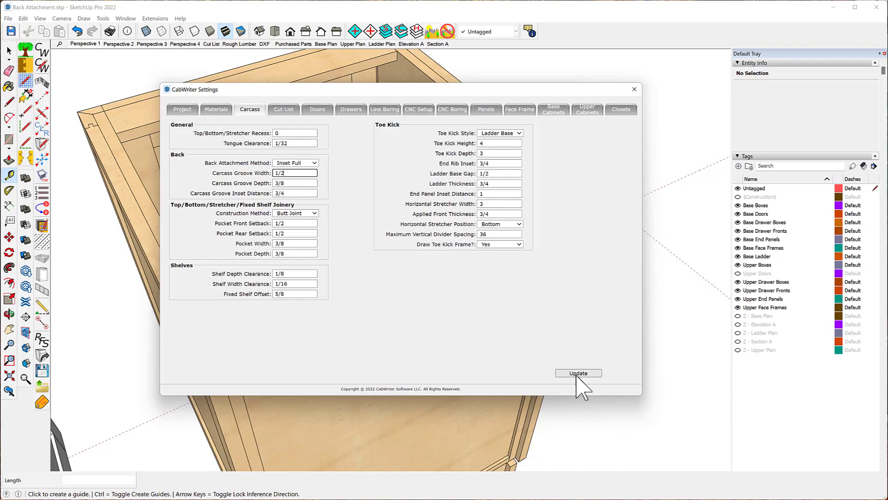
{"action": "left_click", "coordinate": [634, 90]}
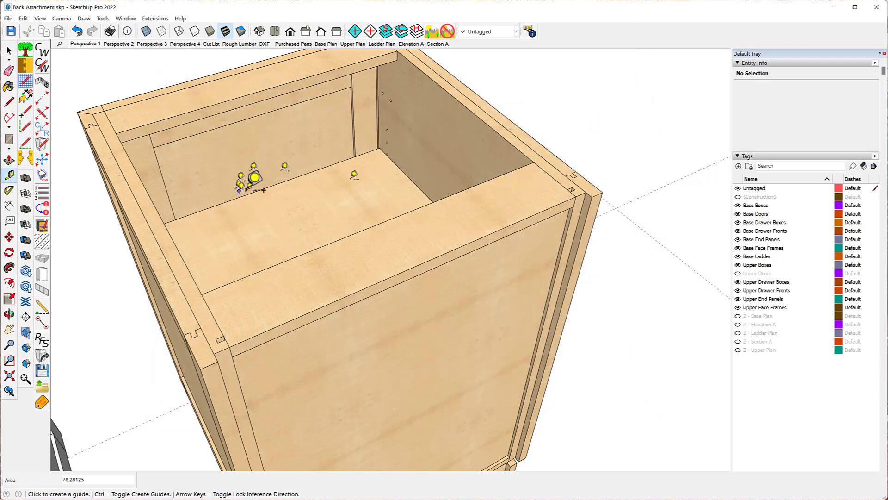
- Re-draw the selected base cabinet without its stored defaults
{"action": "key", "text": "space"}
{"action": "right_click", "coordinate": [359, 268]}
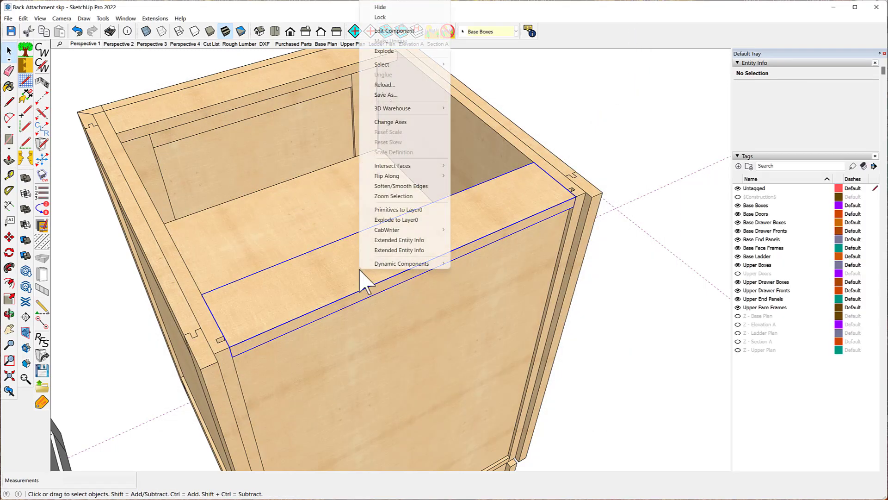
{"action": "mouse_move", "coordinate": [379, 230]}
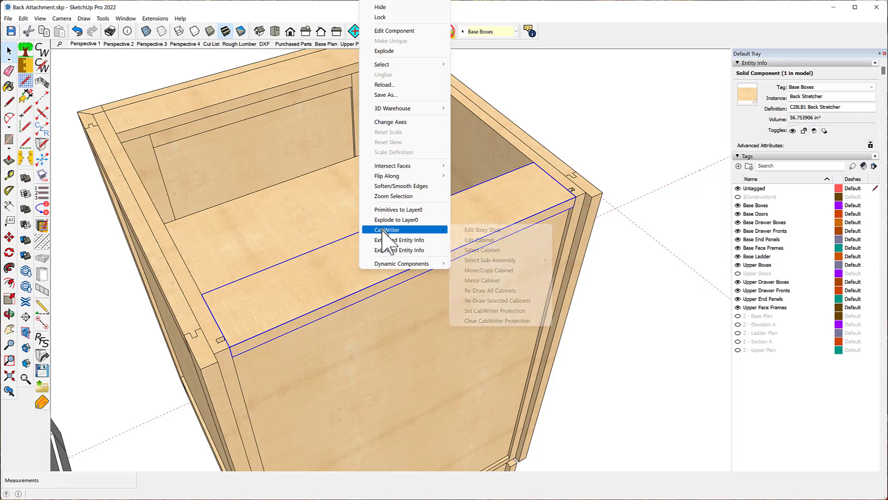
{"action": "left_click", "coordinate": [483, 300]}
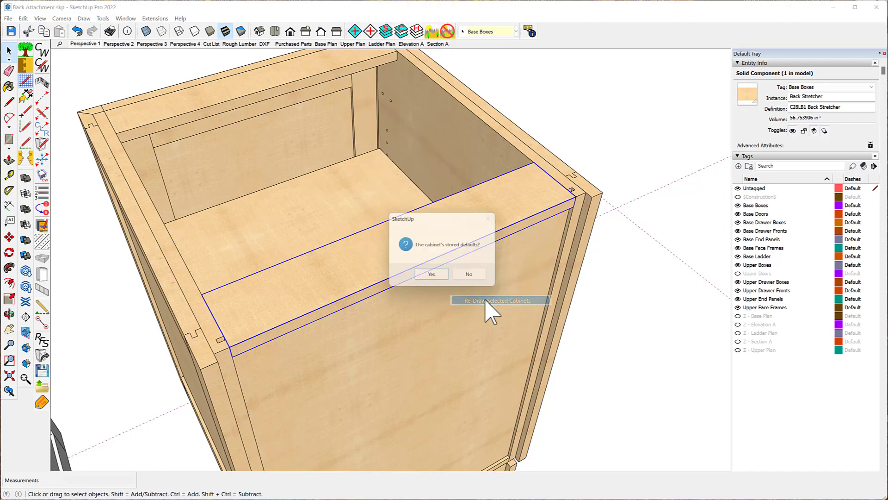
{"action": "left_click", "coordinate": [472, 277]}
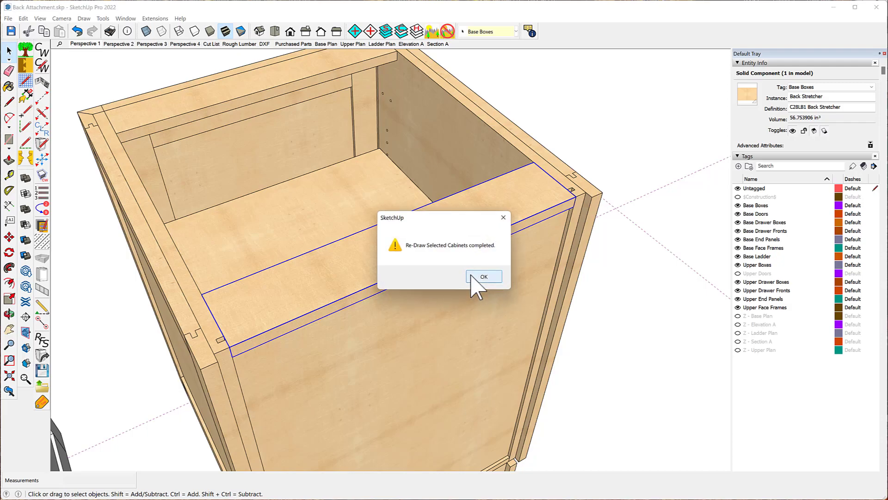
{"action": "left_click", "coordinate": [484, 276]}
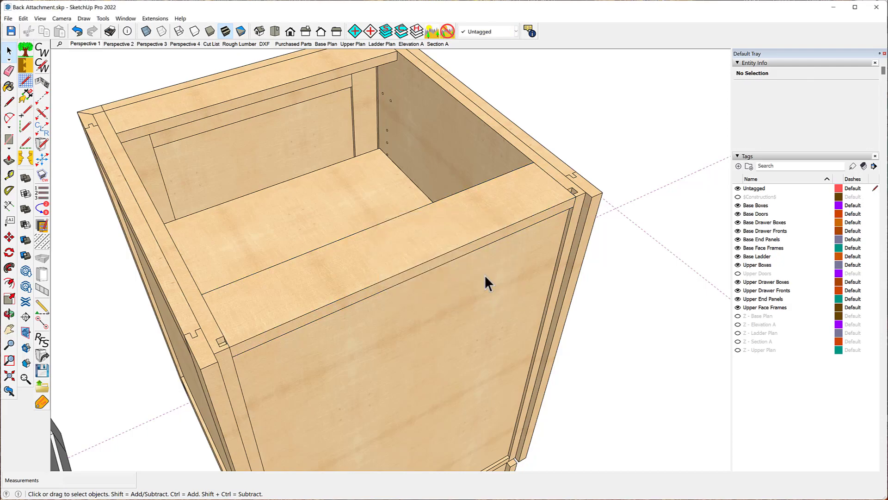
{"action": "scroll", "coordinate": [576, 201], "scroll_direction": "up", "scroll_amount": 5}
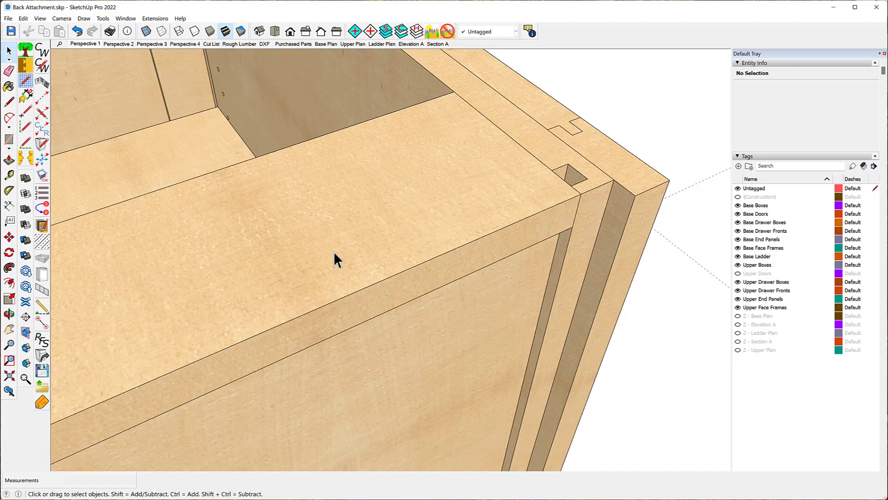
{"action": "left_click", "coordinate": [434, 359]}
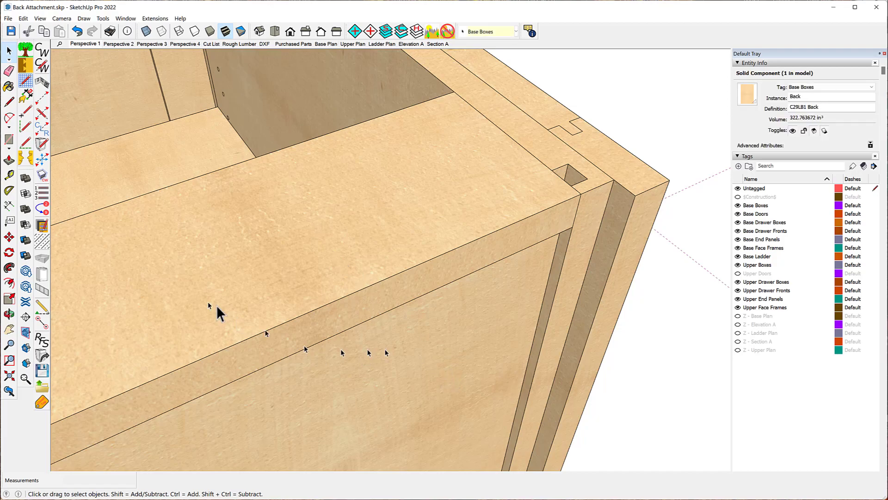
{"action": "left_click", "coordinate": [9, 237]}
{"action": "left_click", "coordinate": [427, 319]}
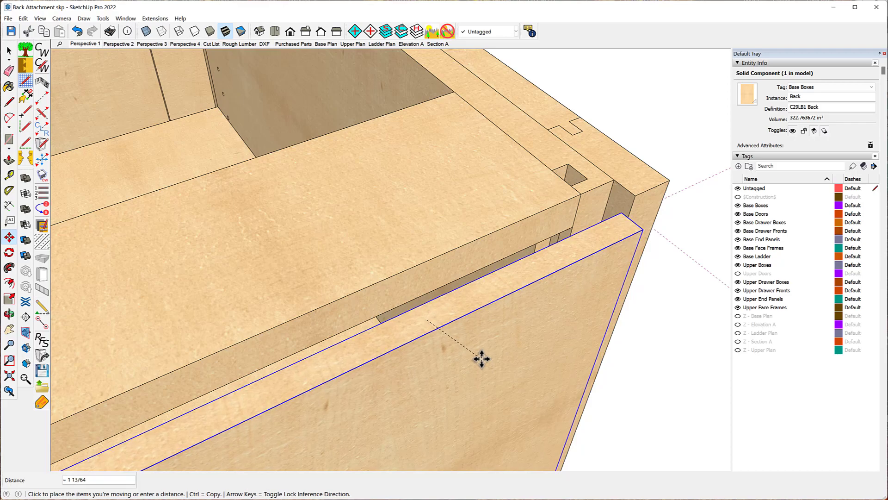
{"action": "key", "text": "Escape"}
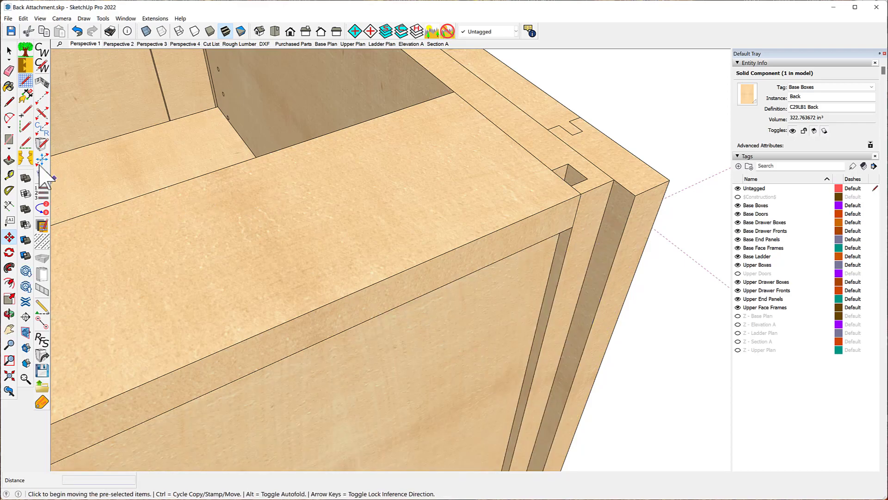
- Set the Carcass Groove Width to 17/32 in the CabWriter Carcass settings, apply with Update, and close the dialog
{"action": "left_click", "coordinate": [42, 65]}
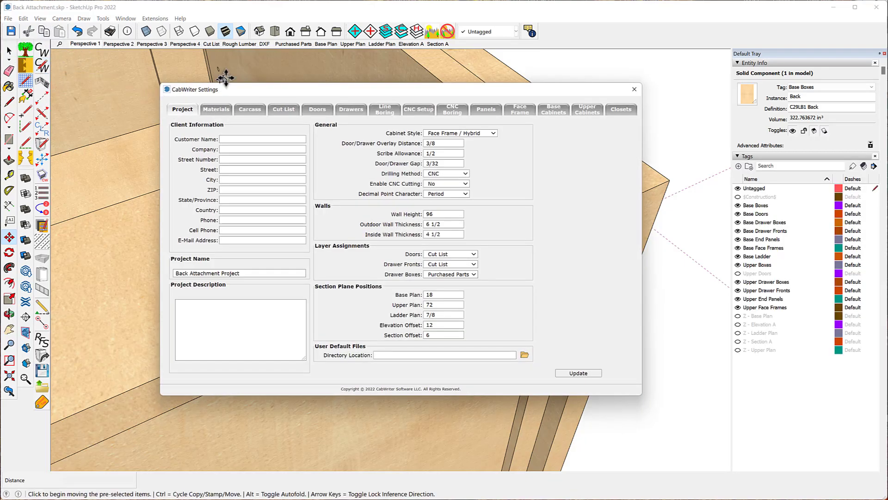
{"action": "left_click", "coordinate": [245, 115]}
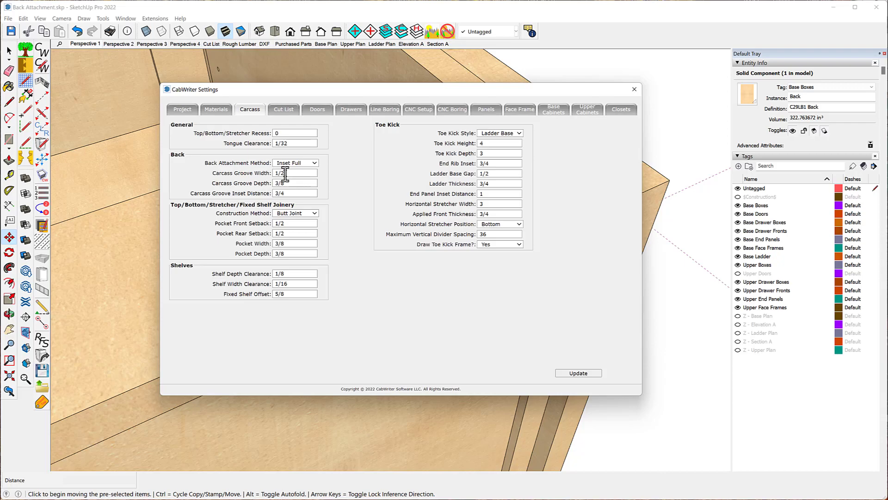
{"action": "left_click_drag", "start_coordinate": [285, 174], "coordinate": [270, 174]}
{"action": "type", "text": "17/32"}
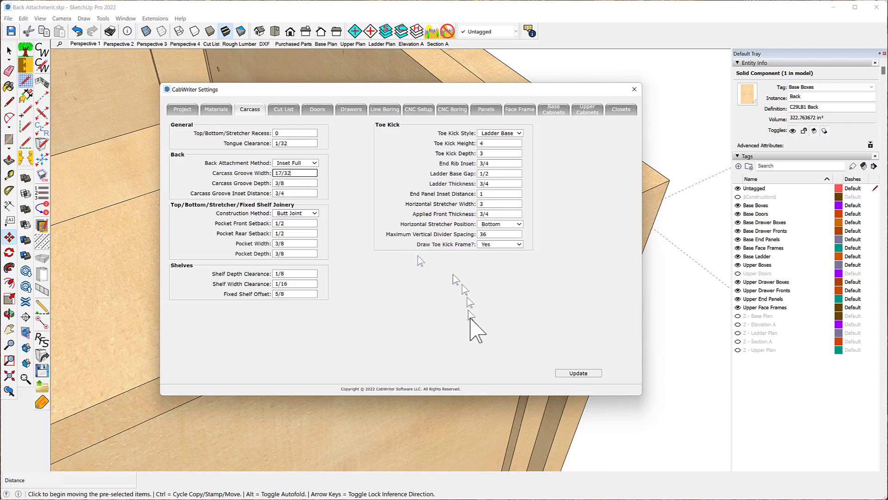
{"action": "left_click", "coordinate": [577, 373]}
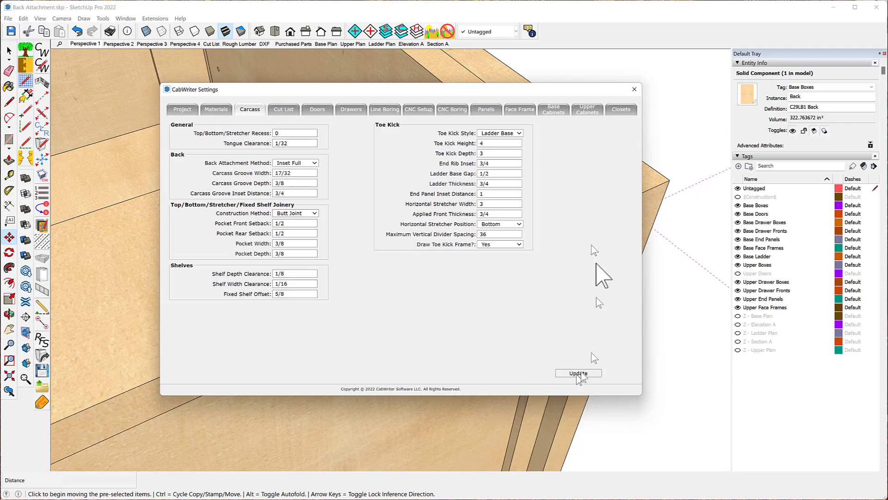
{"action": "left_click", "coordinate": [635, 90]}
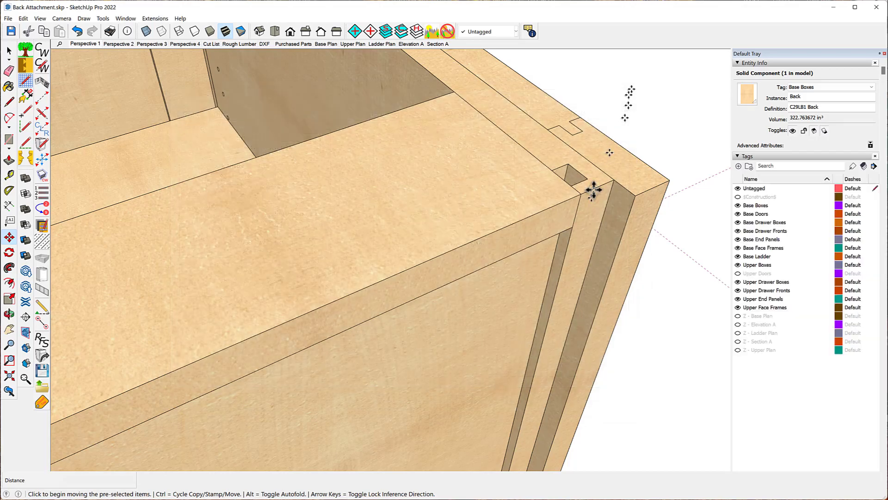
- Re-draw the selected base cabinet again without its stored defaults
{"action": "key", "text": "space"}
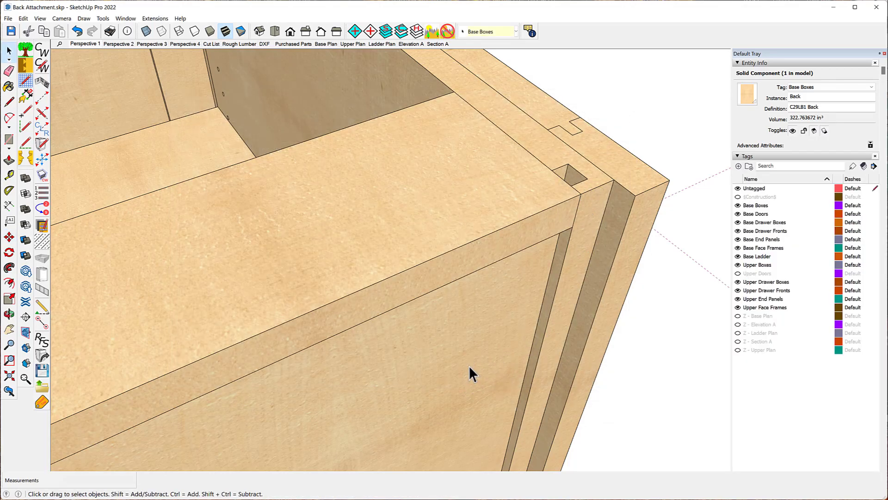
{"action": "right_click", "coordinate": [463, 353]}
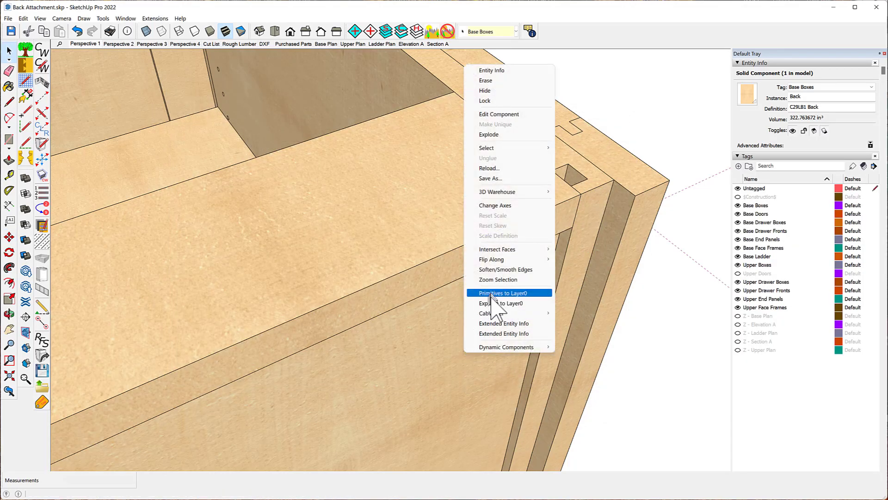
{"action": "mouse_move", "coordinate": [493, 314]}
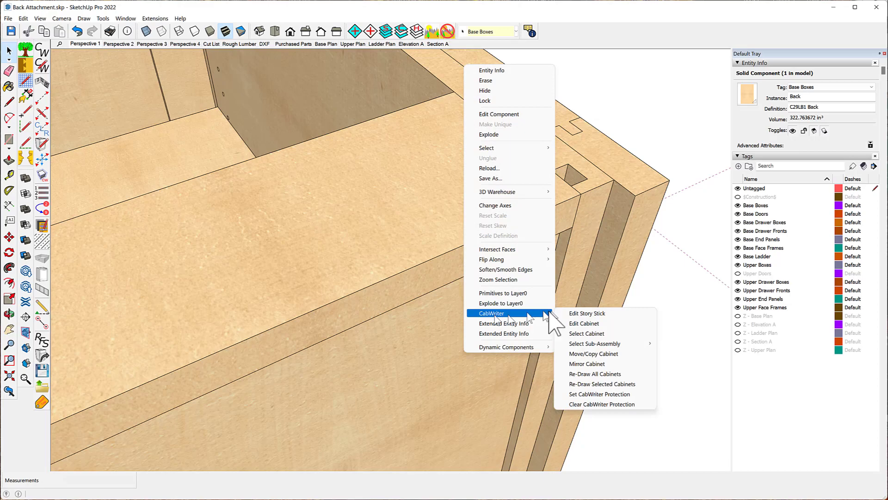
{"action": "left_click", "coordinate": [581, 385]}
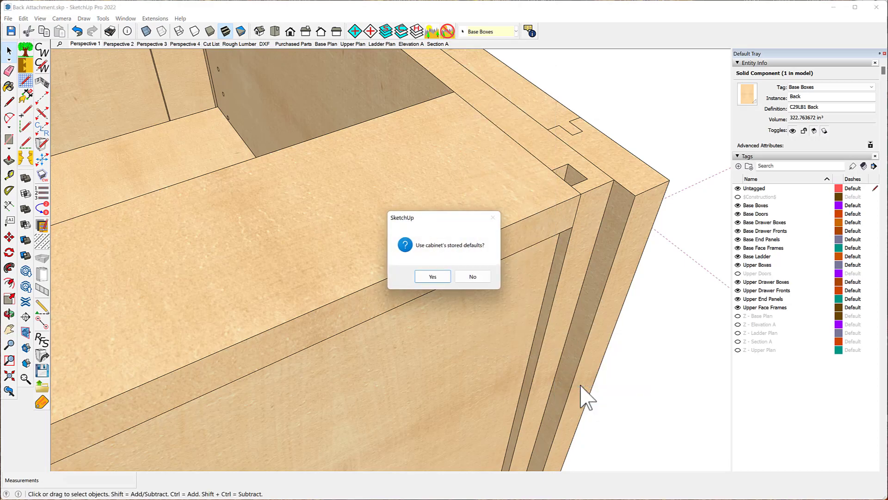
{"action": "left_click", "coordinate": [472, 277]}
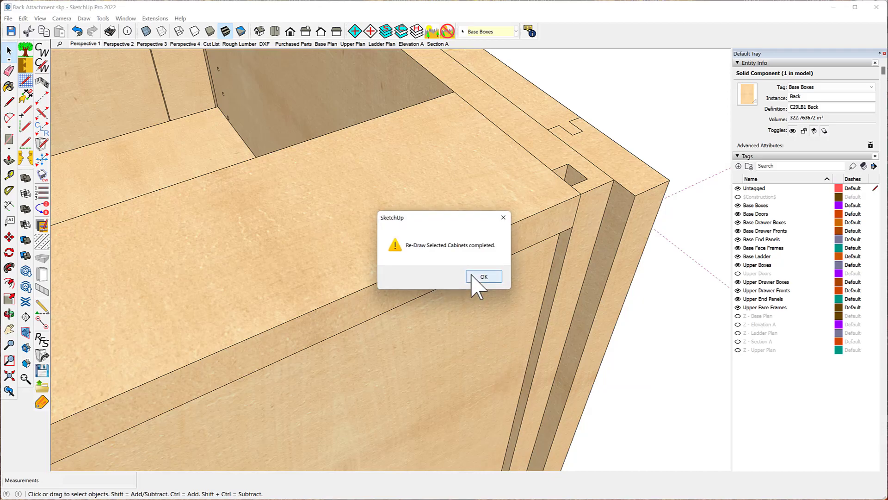
{"action": "left_click", "coordinate": [484, 277]}
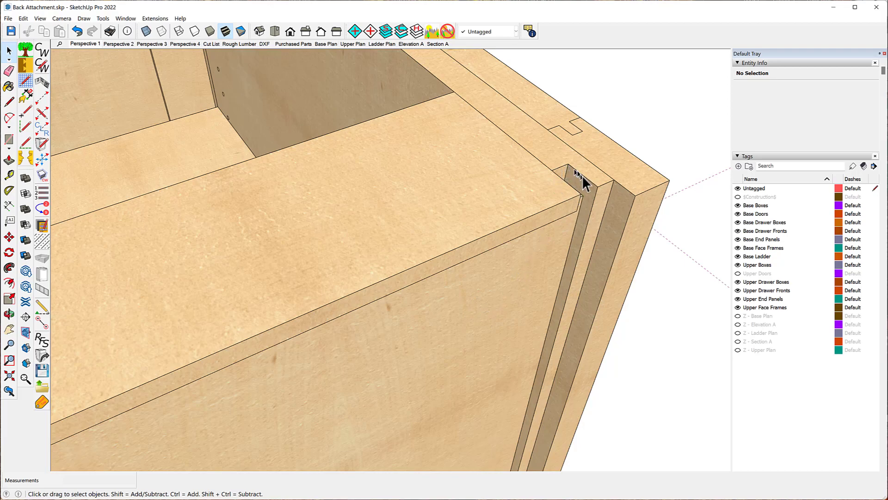
{"action": "middle_click_drag", "start_coordinate": [565, 270], "coordinate": [276, 253]}
{"action": "scroll", "coordinate": [276, 253], "scroll_direction": "down", "scroll_amount": 5}
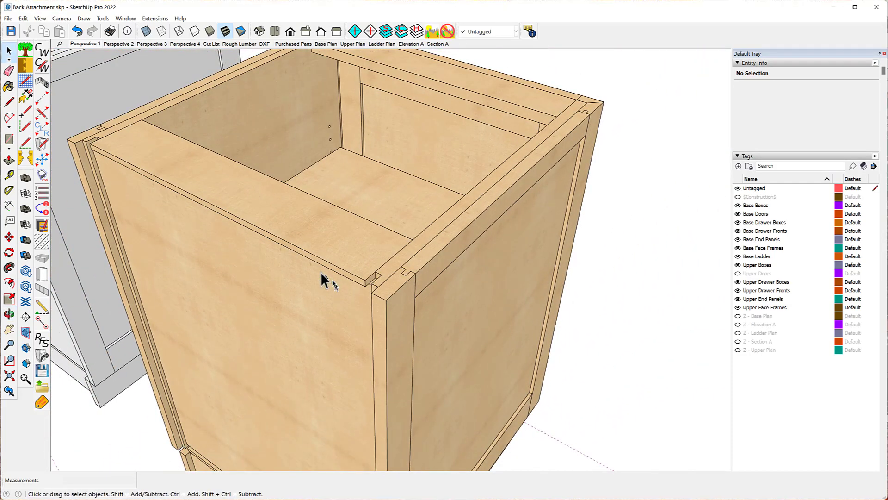